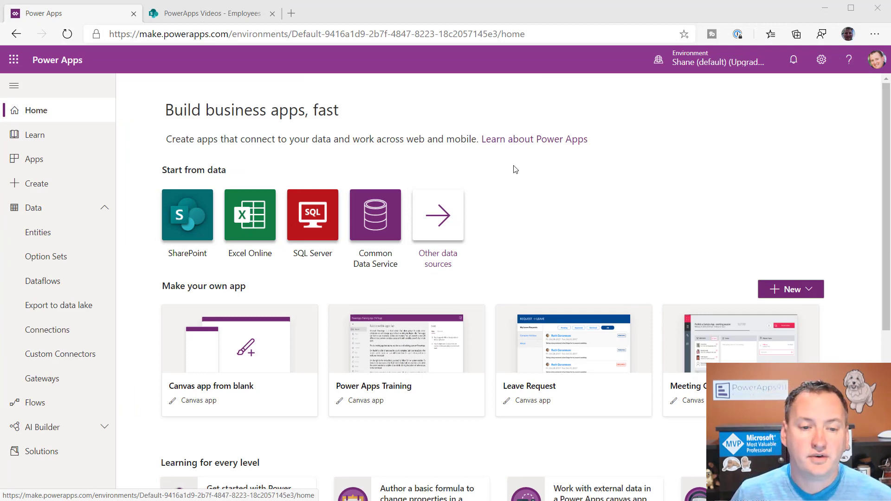
- Start a Get data import from the entities list, choosing SharePoint Online list as the data source
click(226, 17)
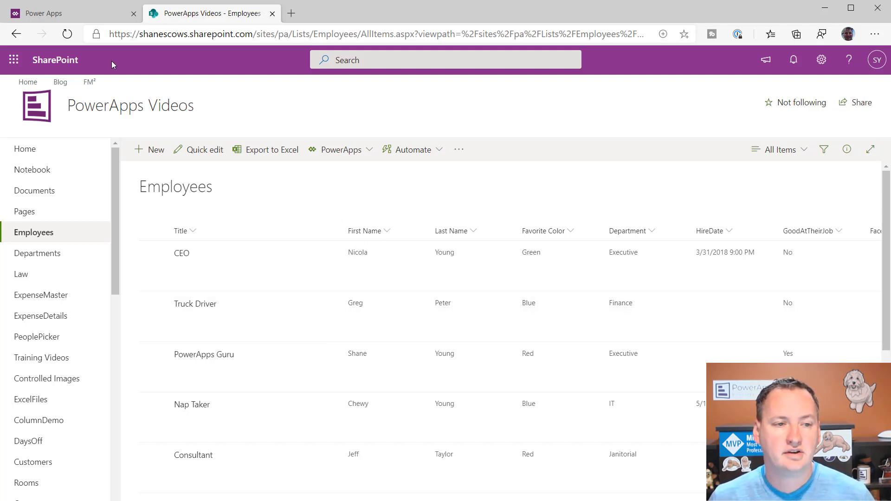
click(91, 17)
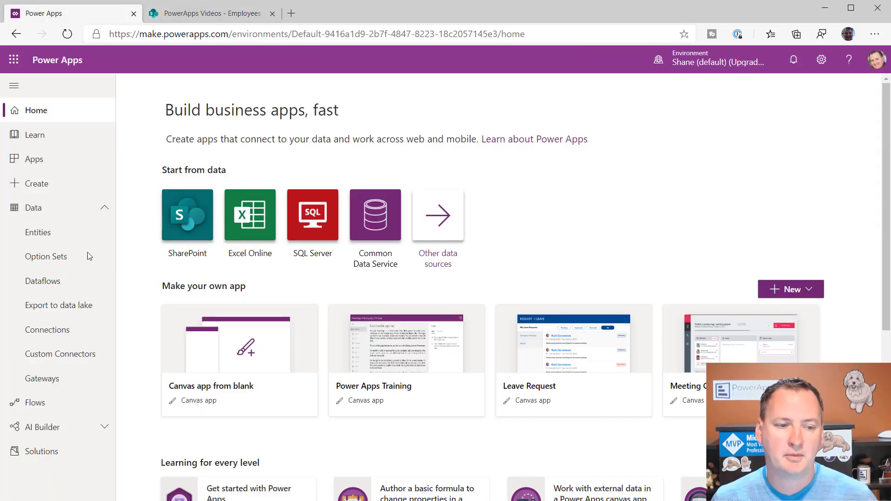
click(46, 238)
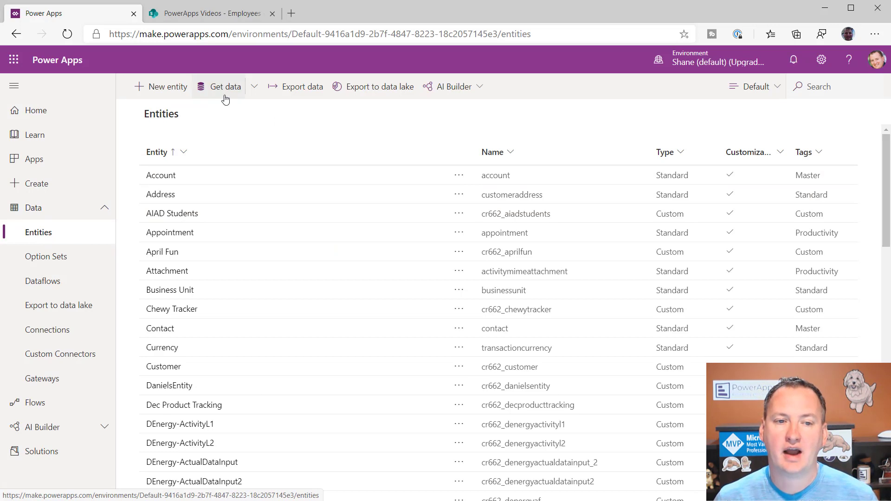
click(253, 88)
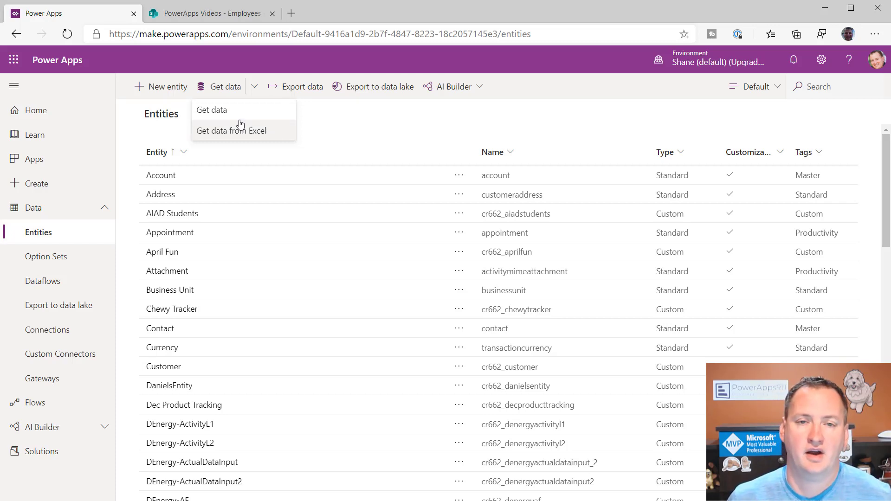
click(217, 115)
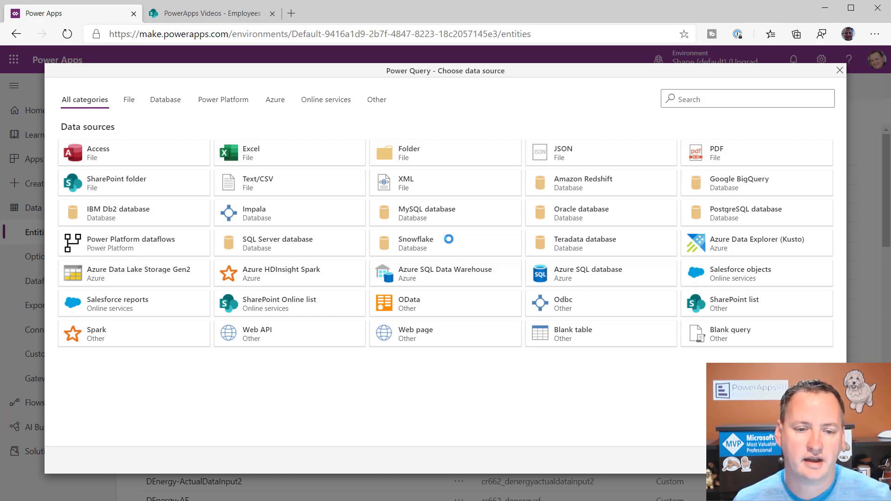
click(326, 307)
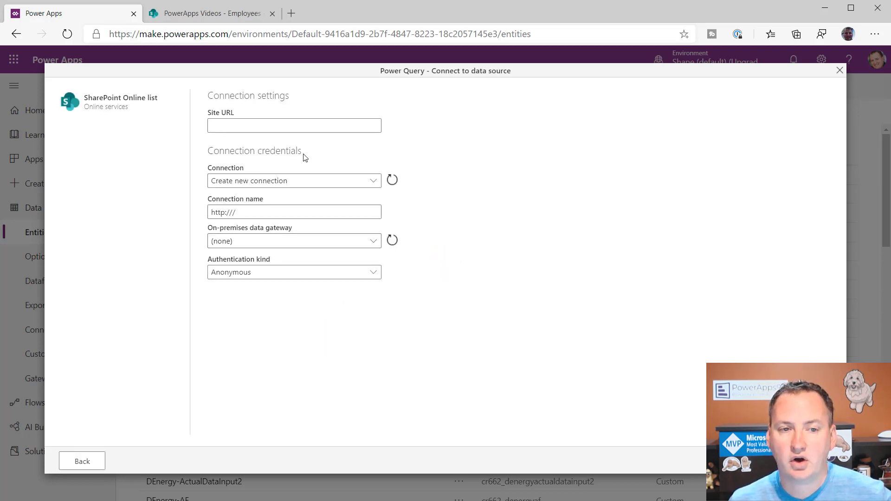
click(234, 15)
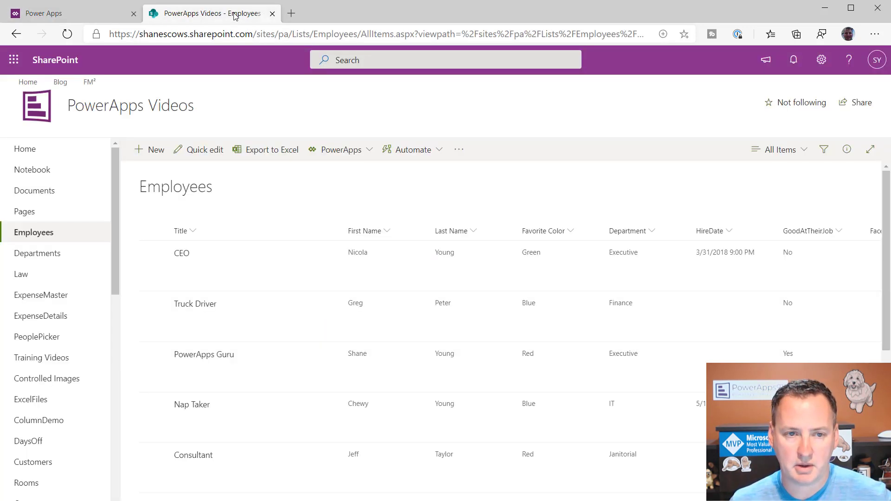
click(278, 35)
click(280, 35)
drag(289, 33, 108, 34)
key(ctrl+c)
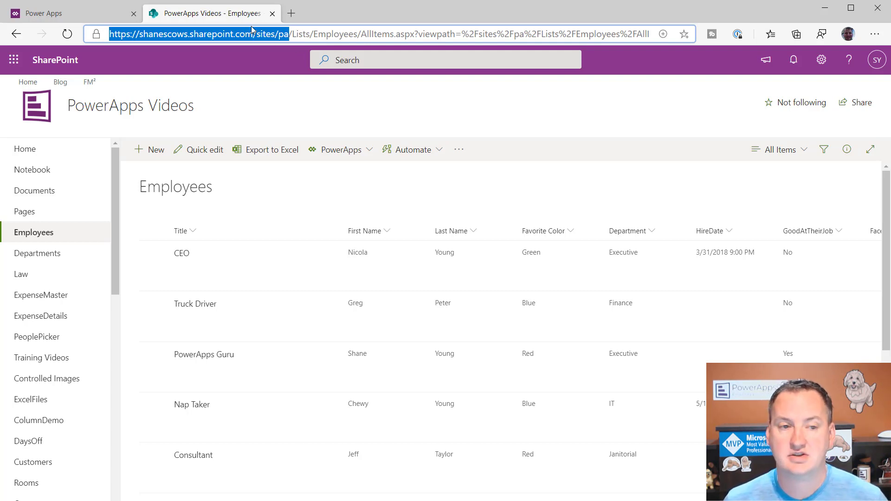
click(96, 11)
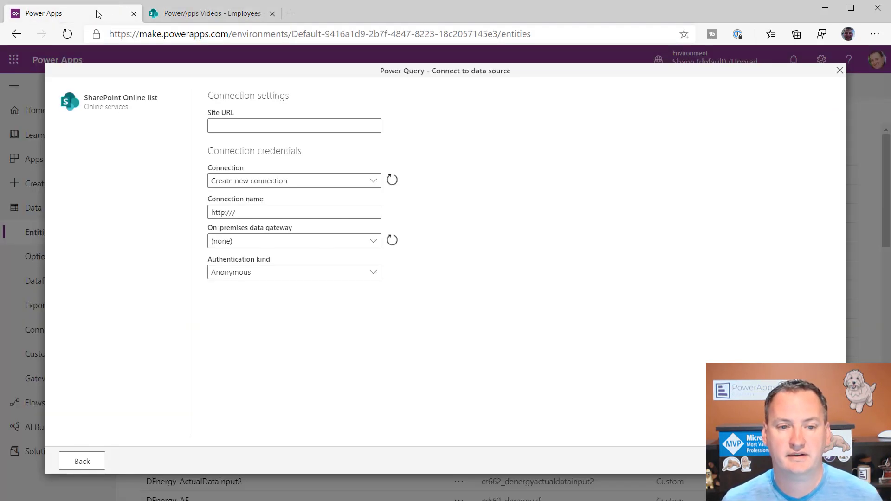
click(260, 125)
key(ctrl+v)
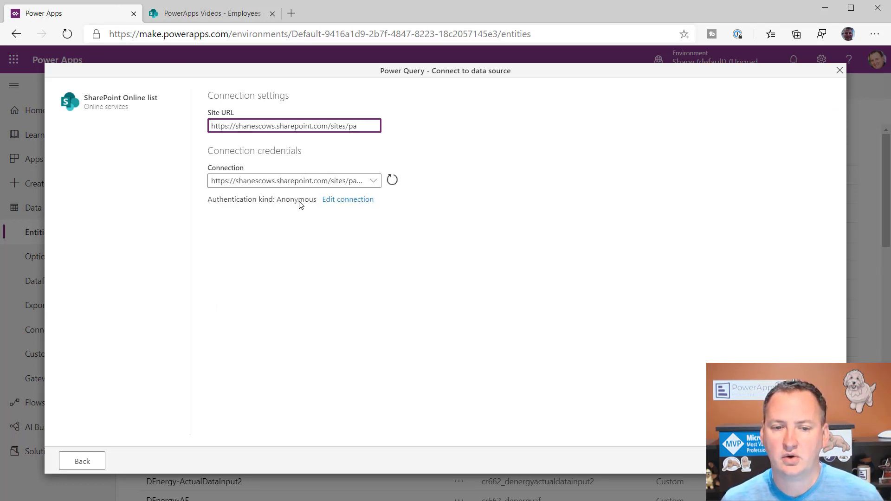
- Try to connect through the existing site connection, changing its authentication kind to Microsoft account and signing in with the work account
click(334, 200)
click(316, 243)
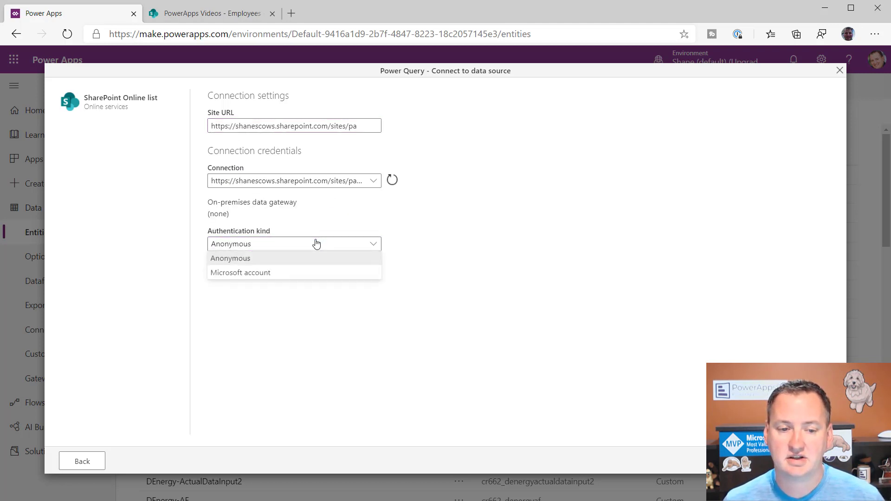
click(283, 273)
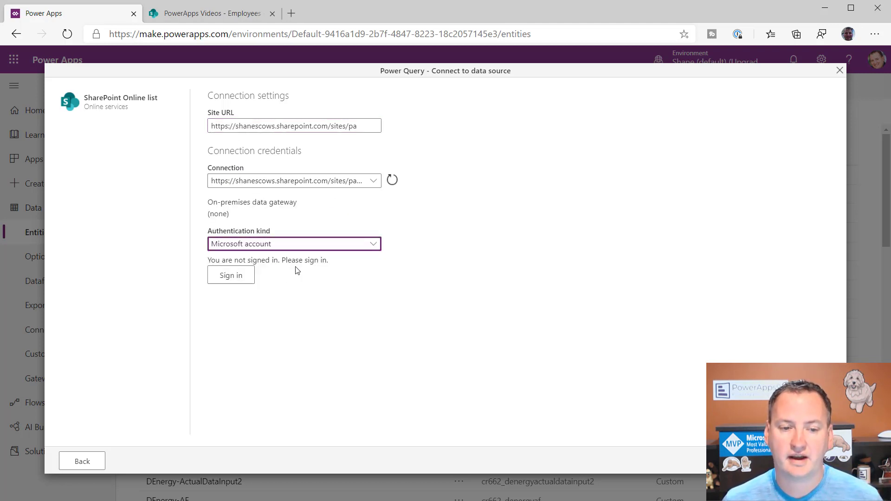
click(233, 277)
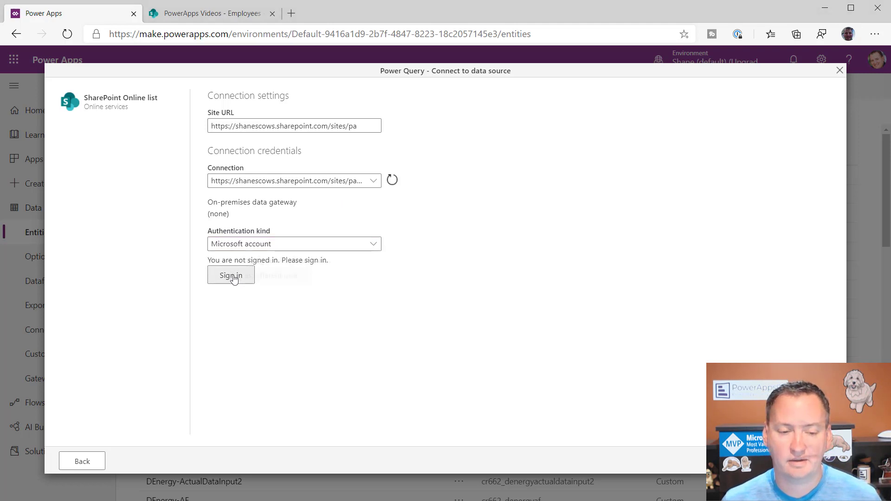
drag(467, 69, 562, 66)
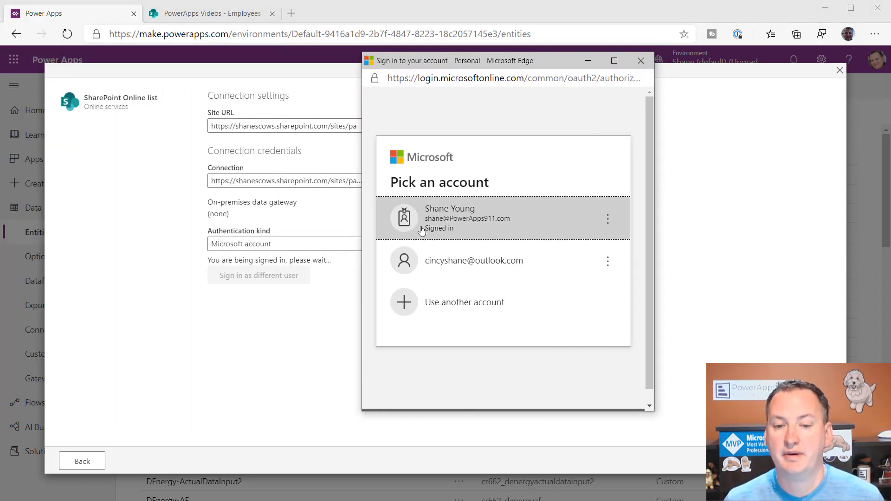
click(482, 221)
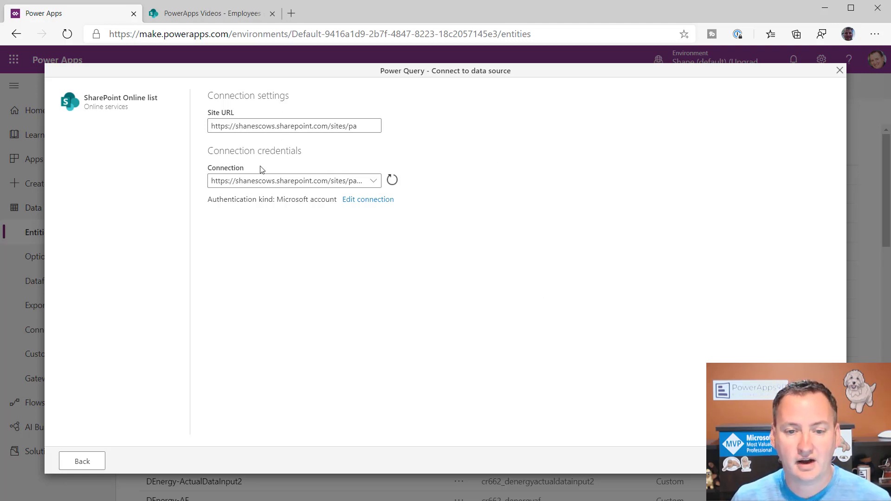
click(809, 461)
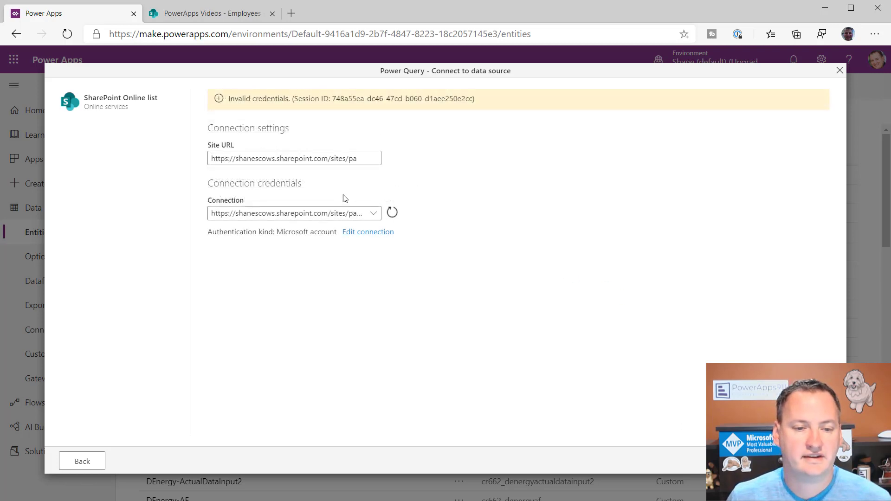
- Create a new connection to the site with Microsoft account authentication, sign in with the work account and proceed to choosing data
click(374, 213)
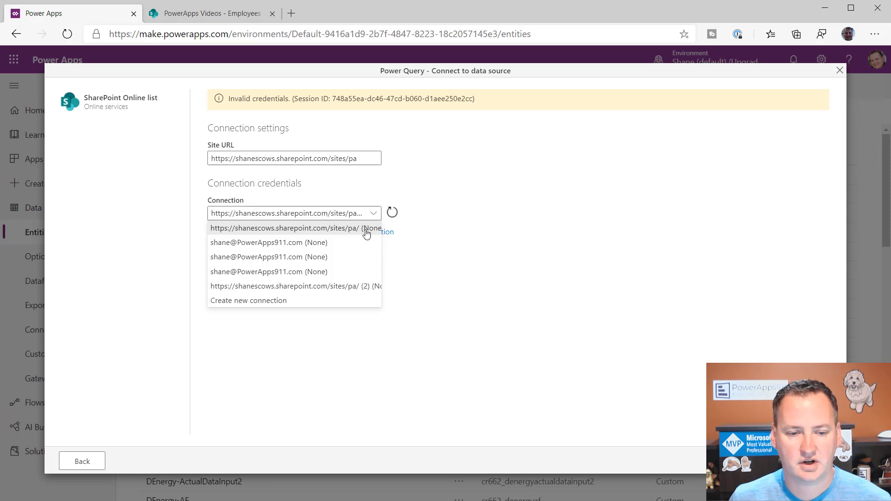
click(273, 302)
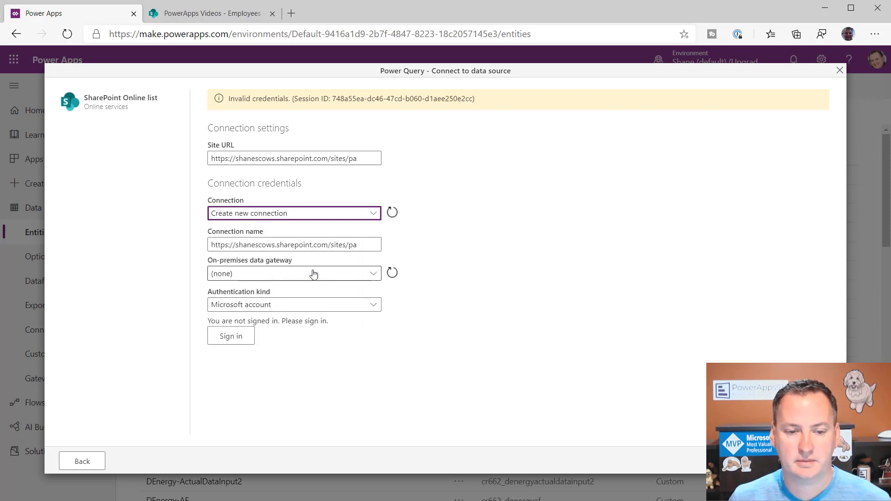
click(314, 309)
click(315, 311)
click(234, 335)
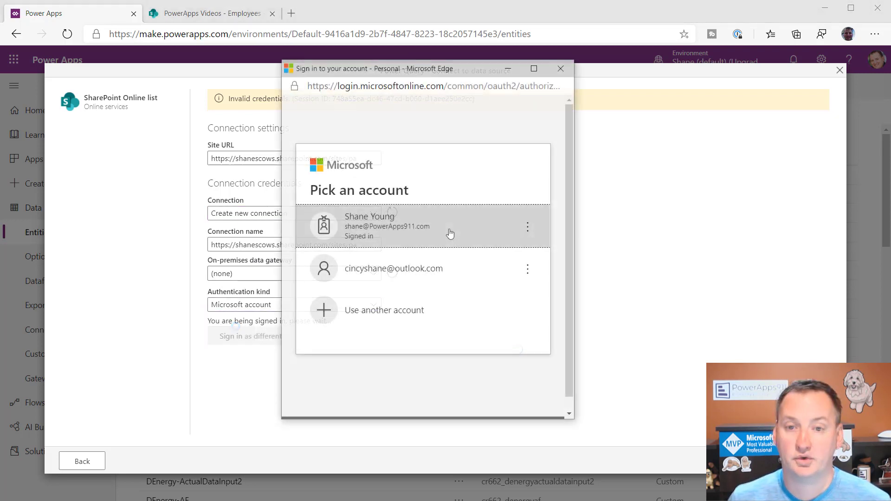
click(450, 233)
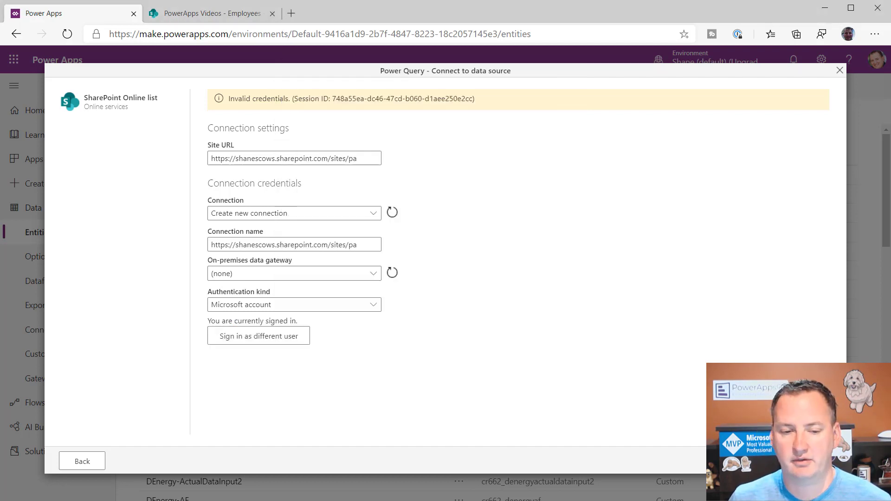
click(809, 461)
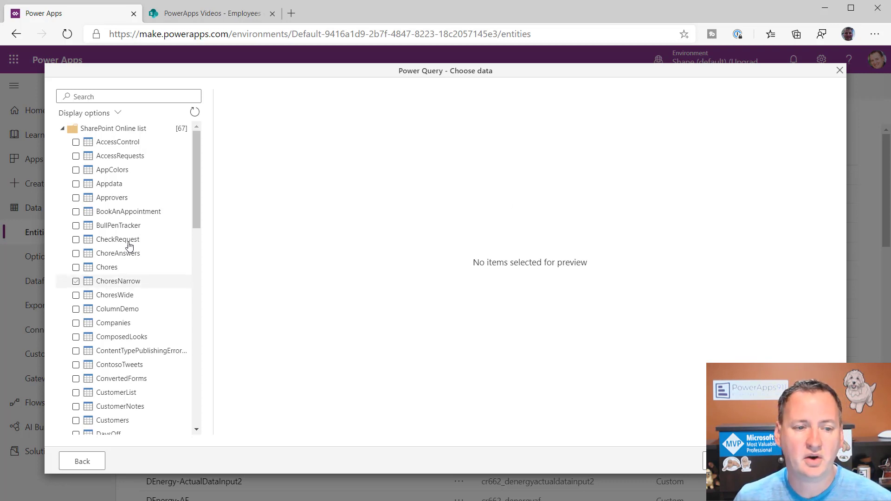
- Select the Employees list as the data to import and open it for query editing
mouse_move(199, 193)
mouse_down()
mouse_move(196, 437)
mouse_move(193, 209)
mouse_up()
scroll(131, 283, down, 1)
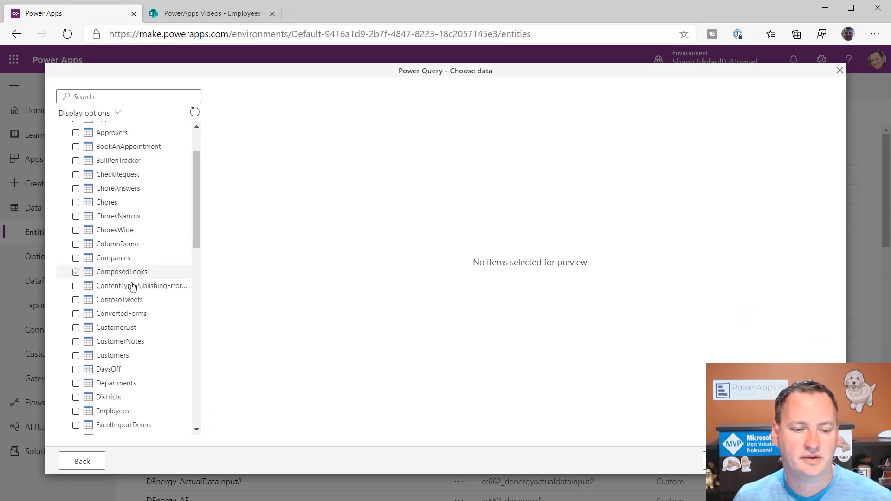
click(76, 377)
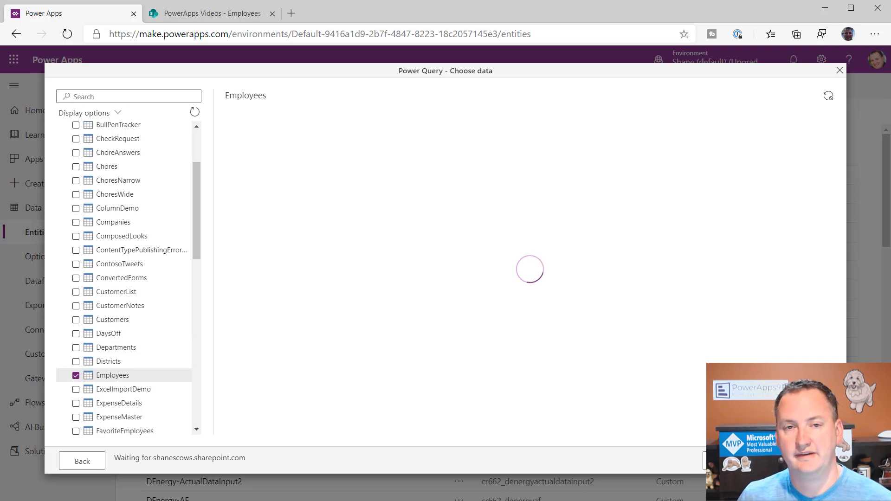
click(796, 461)
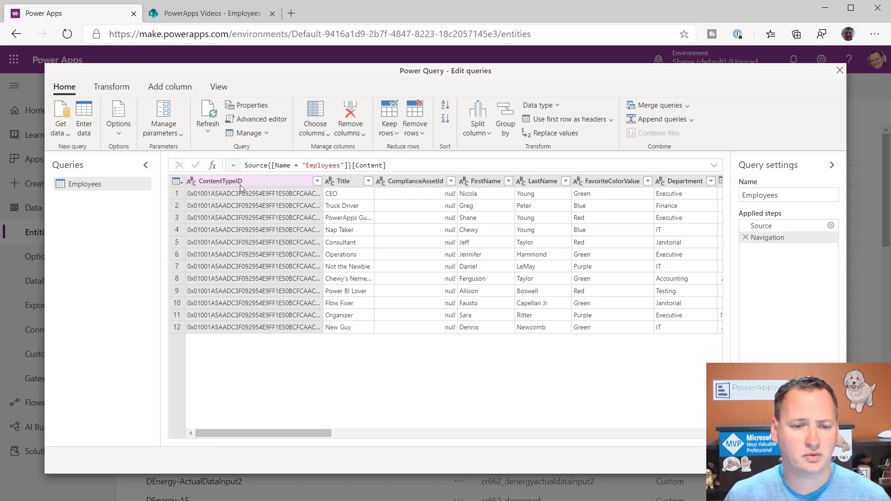
- Remove the ContentTypeID and ComplianceAssetId columns from the Employees query
right_click(258, 183)
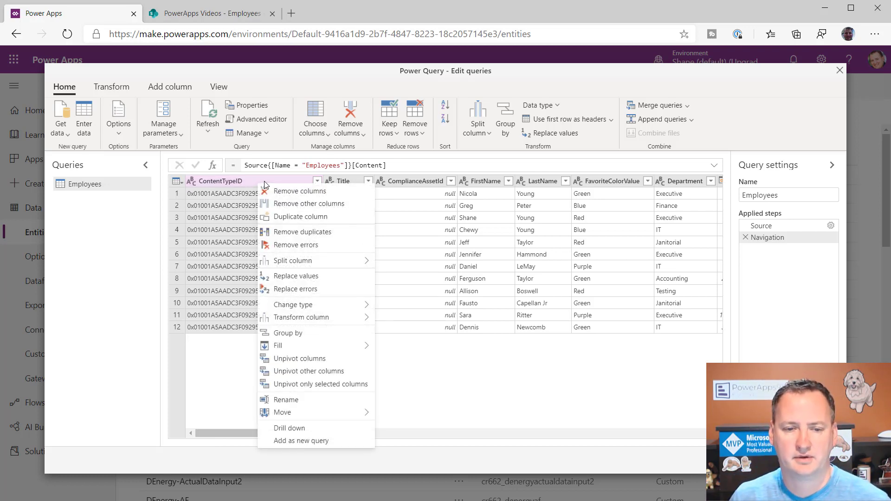
click(285, 191)
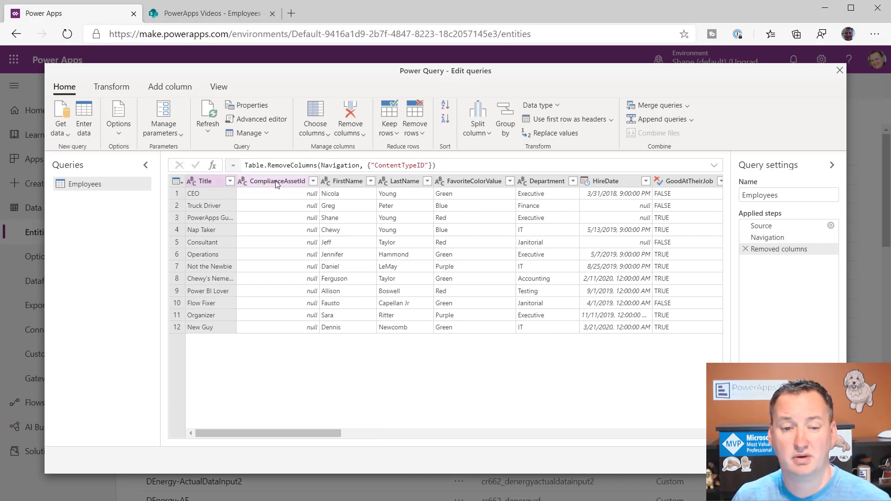
right_click(277, 183)
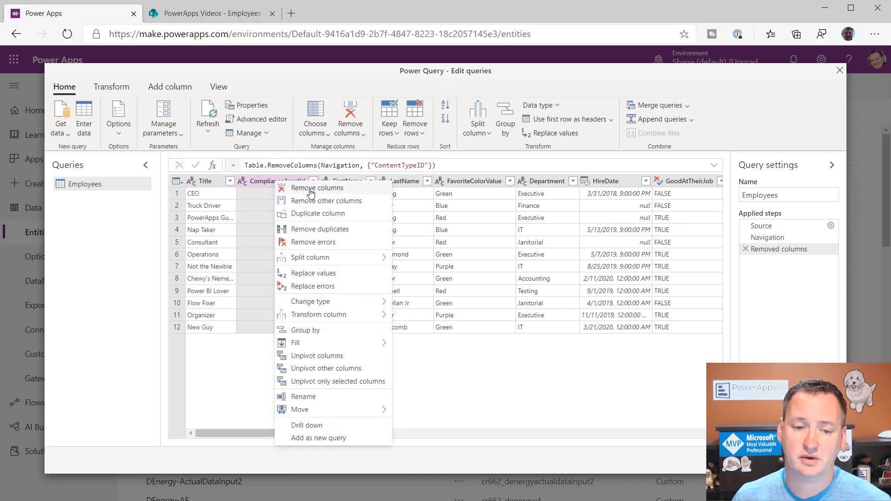
click(313, 192)
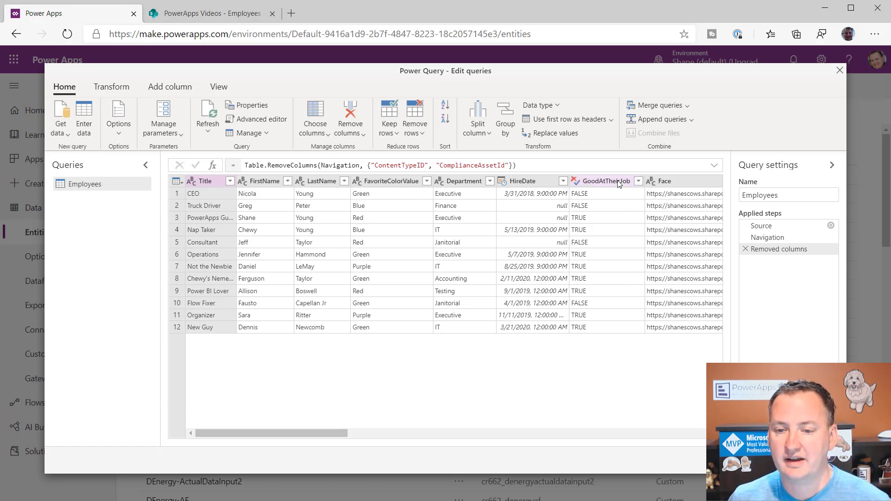
- Change the data type of the Age column in the Employees query to Whole number
drag(319, 432, 405, 432)
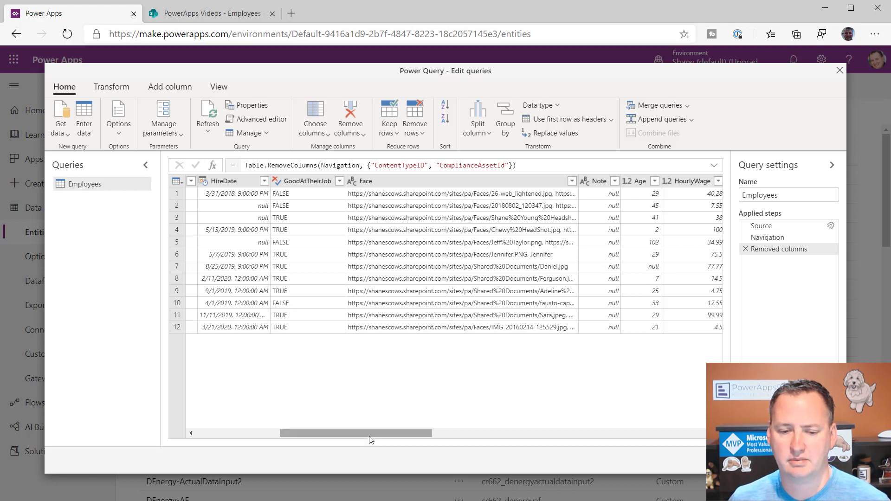
drag(370, 436, 466, 427)
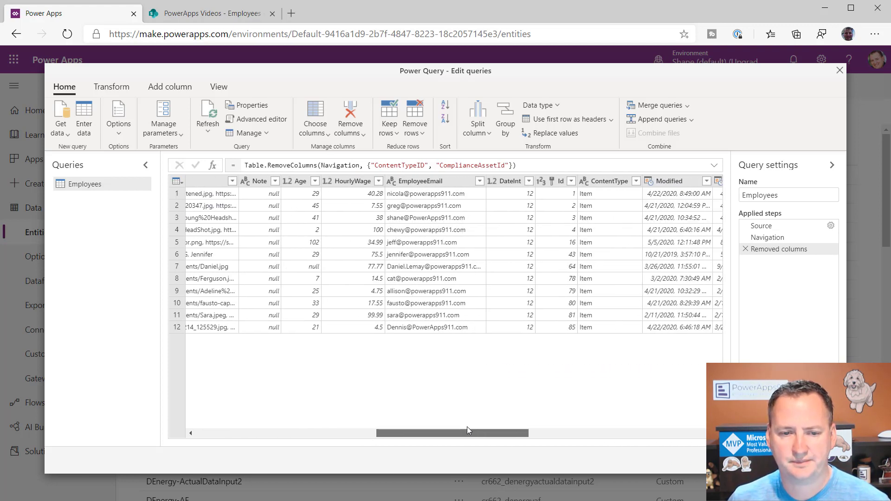
click(314, 181)
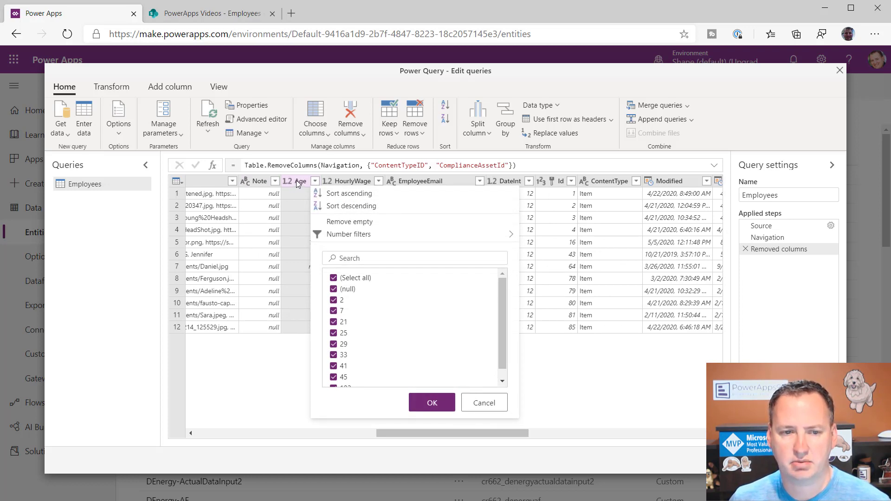
click(296, 179)
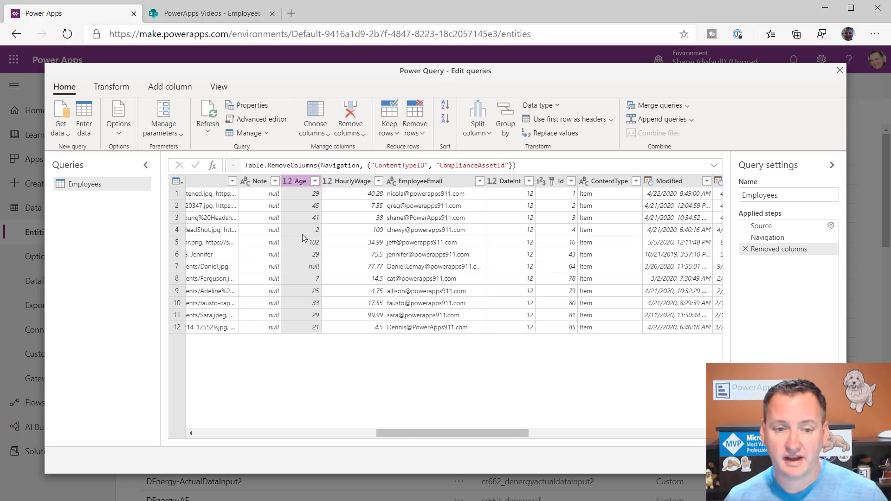
right_click(300, 183)
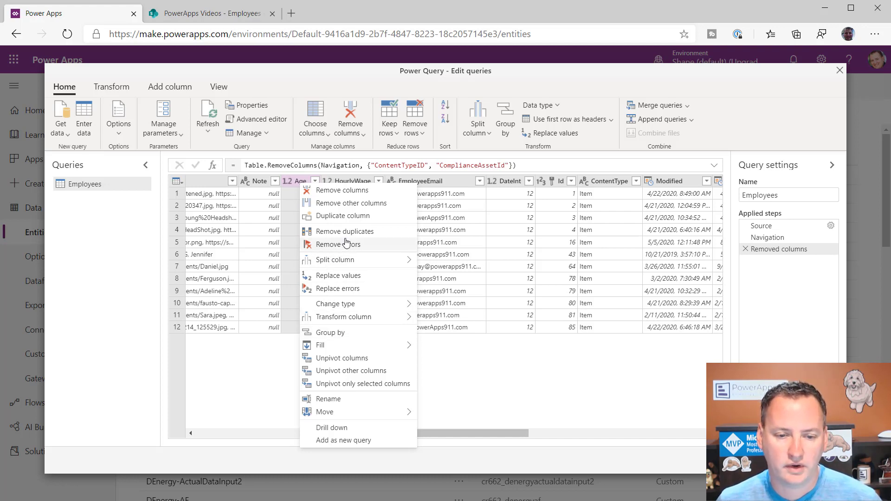
mouse_move(363, 306)
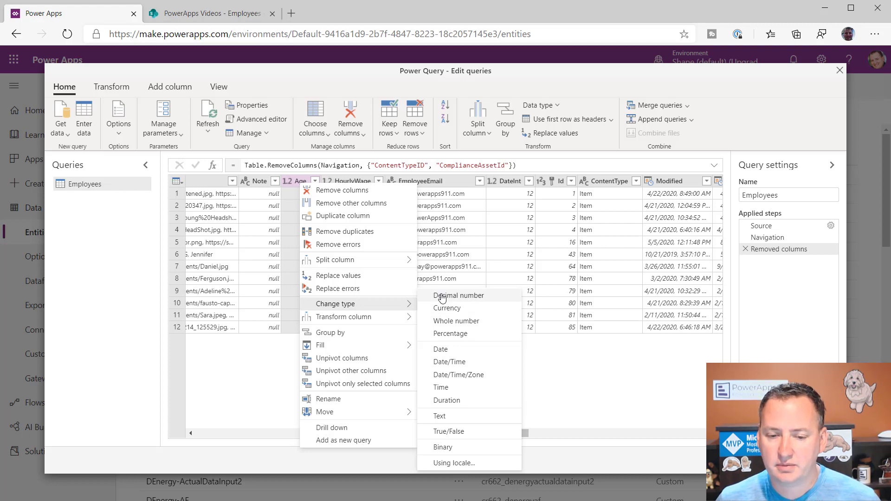
click(464, 323)
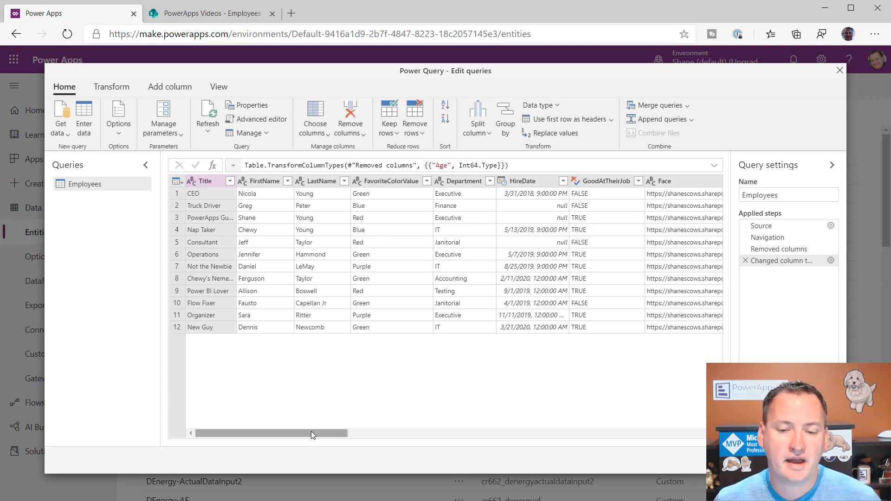
- Remove the ContentType column from the Employees query and proceed to the entity mapping
drag(311, 432, 476, 431)
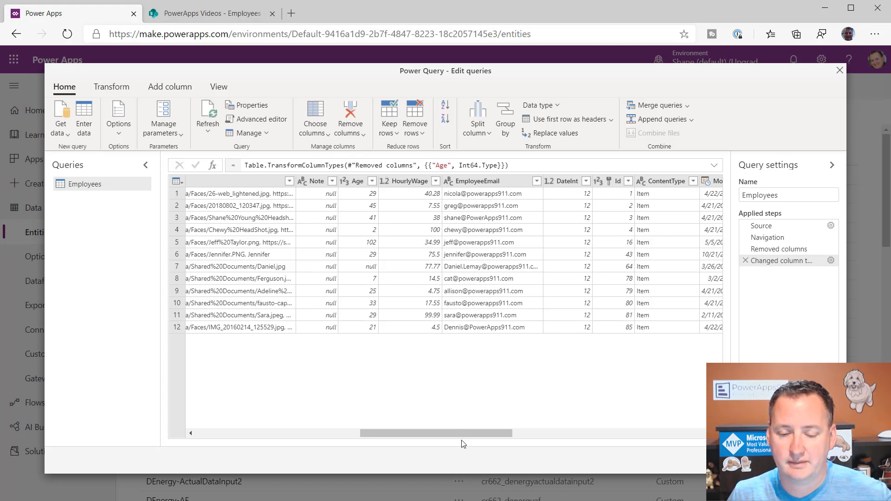
drag(472, 433, 564, 432)
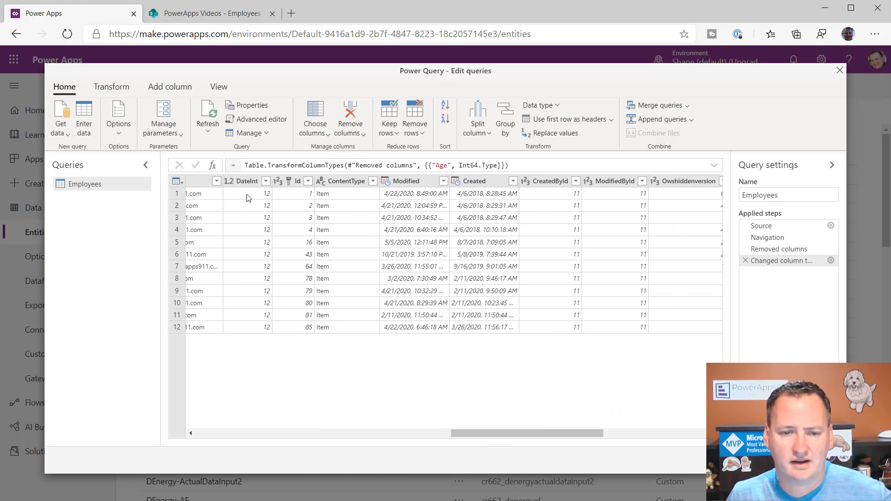
right_click(356, 182)
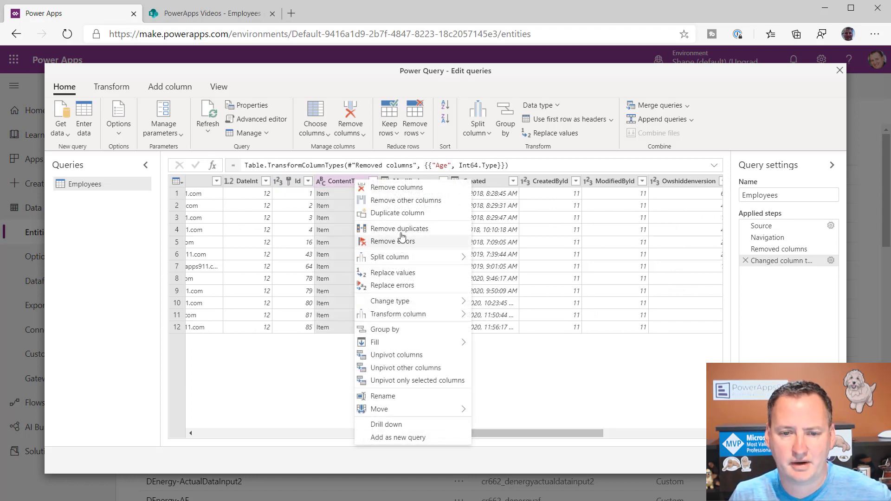
click(393, 187)
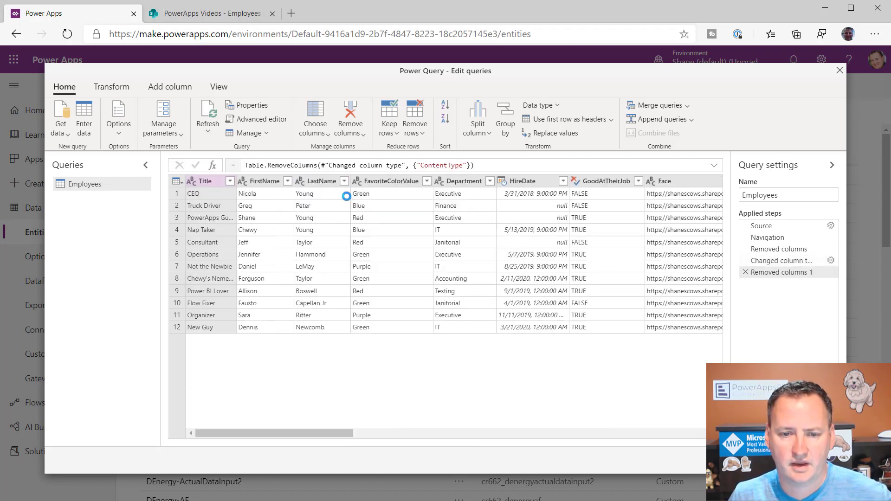
drag(308, 433, 355, 450)
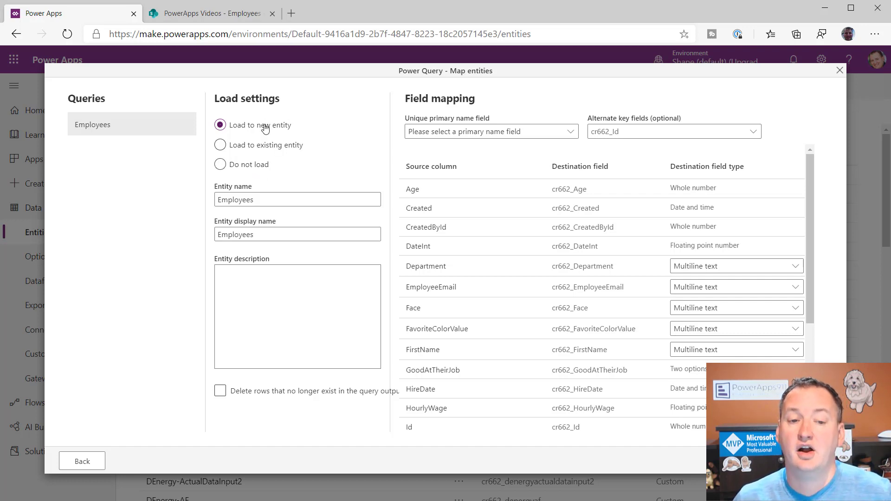
- Set both the entity name and the entity display name of the new entity to Employees Video
click(300, 201)
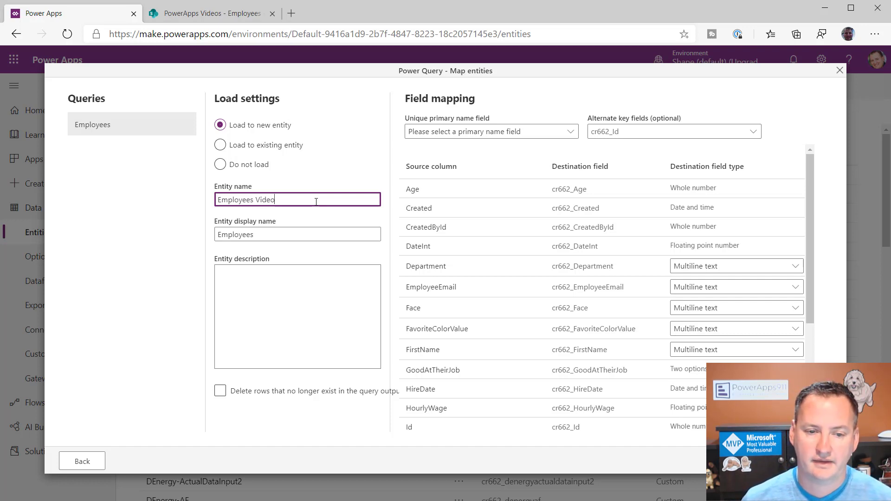
drag(316, 201, 201, 212)
key(ctrl+c)
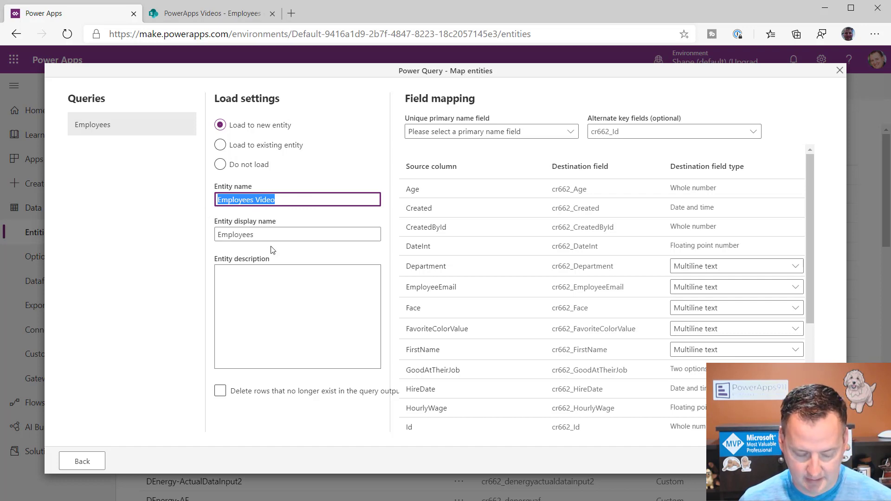
click(287, 235)
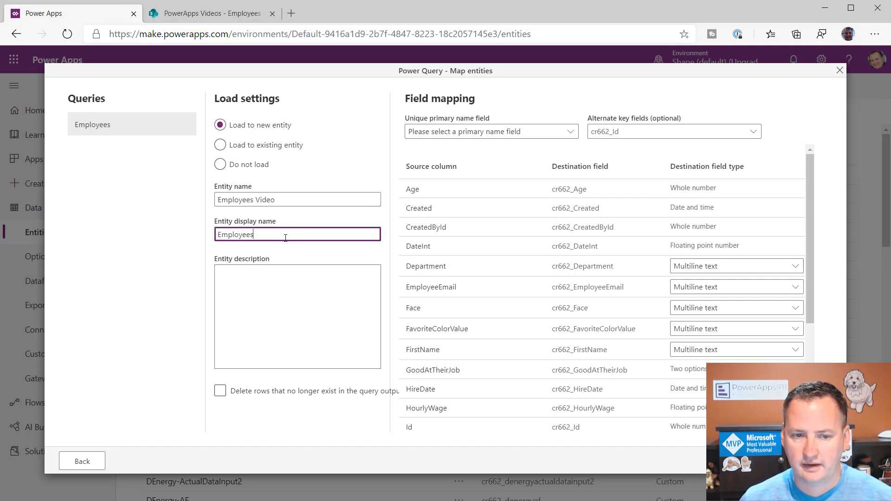
drag(286, 238, 188, 238)
key(ctrl+v)
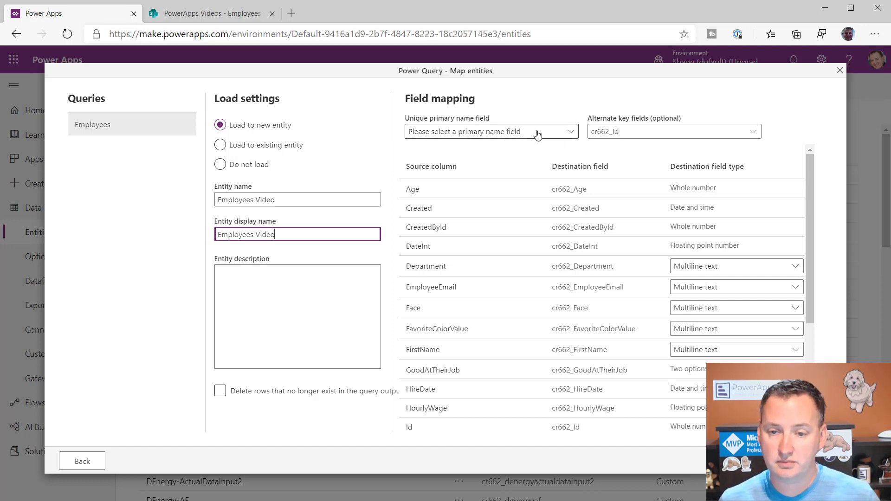
- Choose Title as the unique primary name field in the field mapping
click(560, 135)
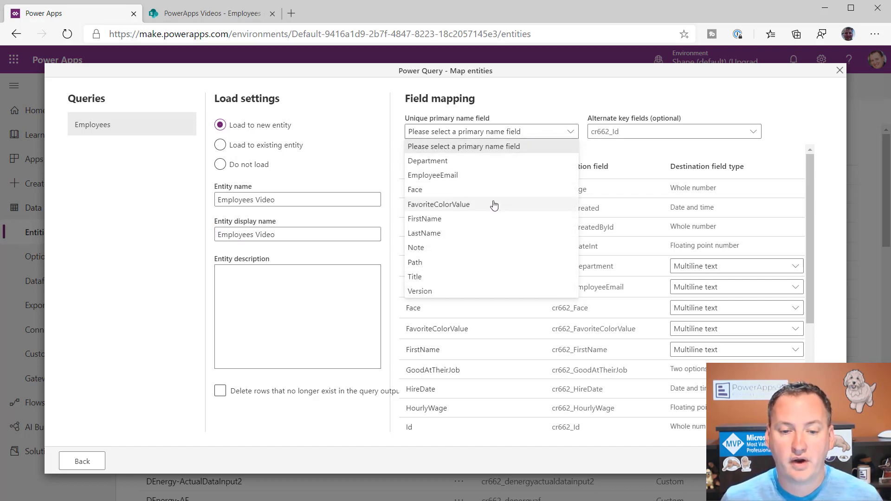
click(458, 282)
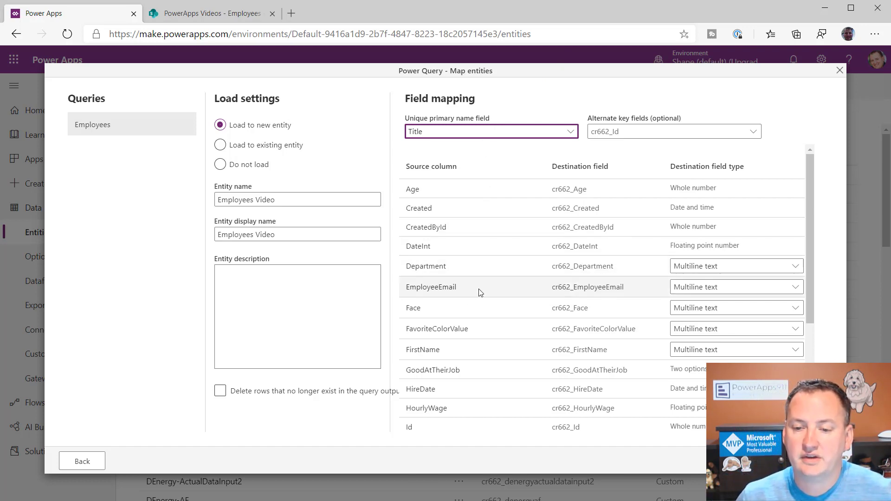
scroll(757, 226, down, 1)
scroll(700, 207, up, 1)
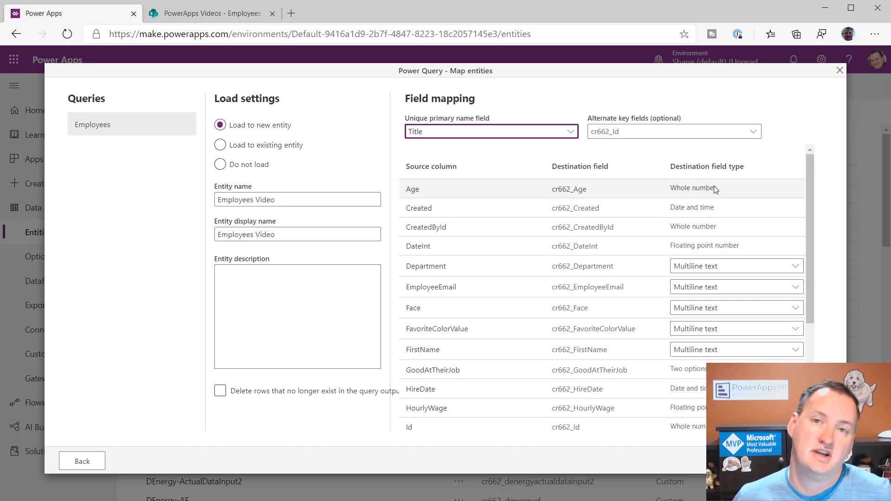
- Set the destination field type of Department, EmployeeEmail and FavoriteColorValue to Text
scroll(603, 193, down, 2)
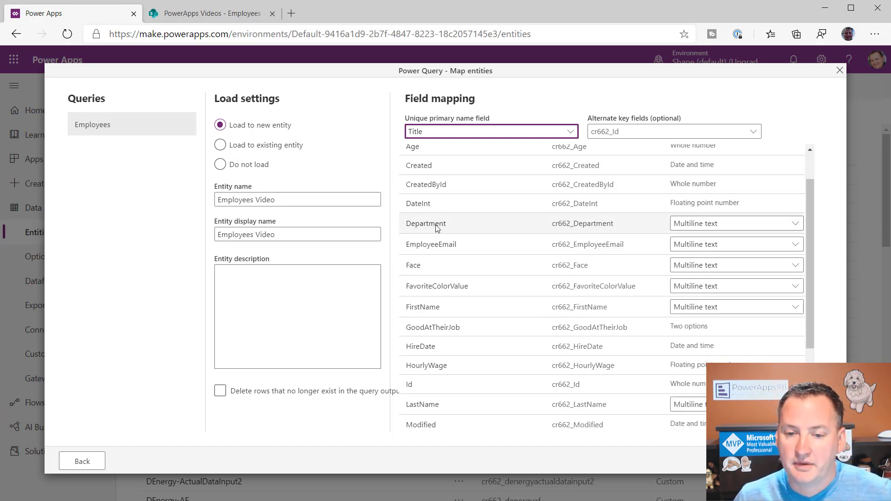
click(756, 226)
click(706, 252)
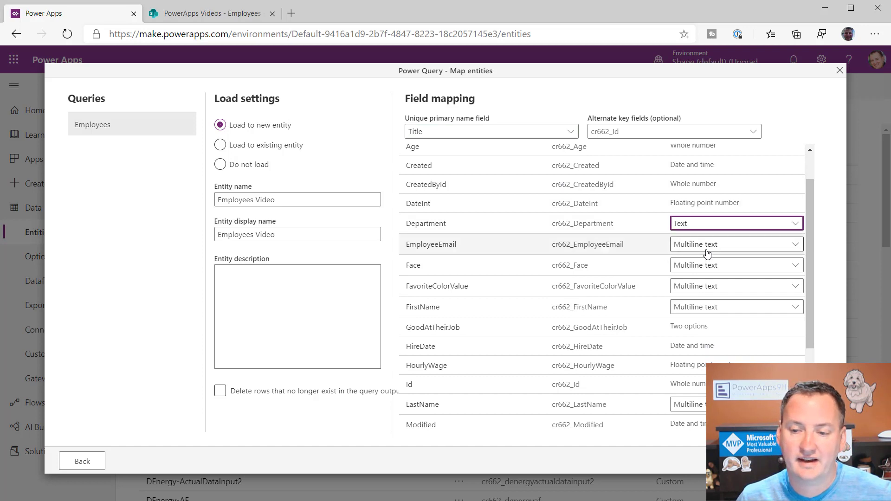
click(707, 253)
click(706, 273)
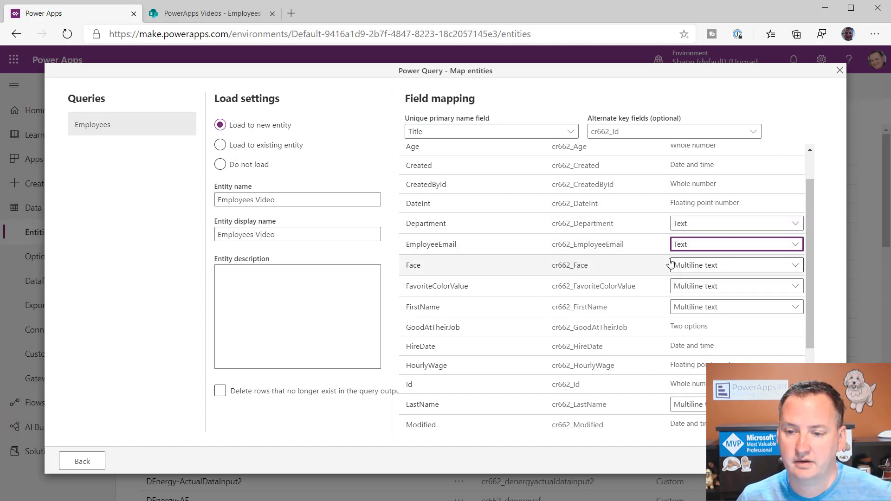
click(709, 291)
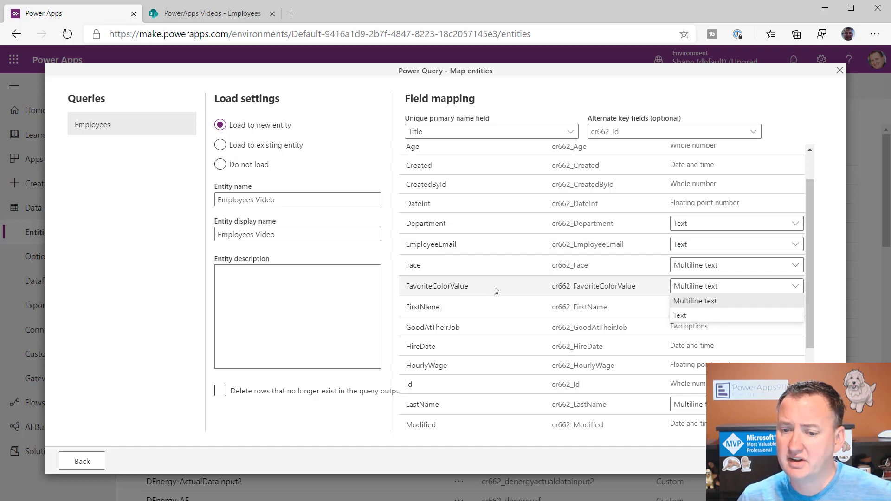
click(685, 315)
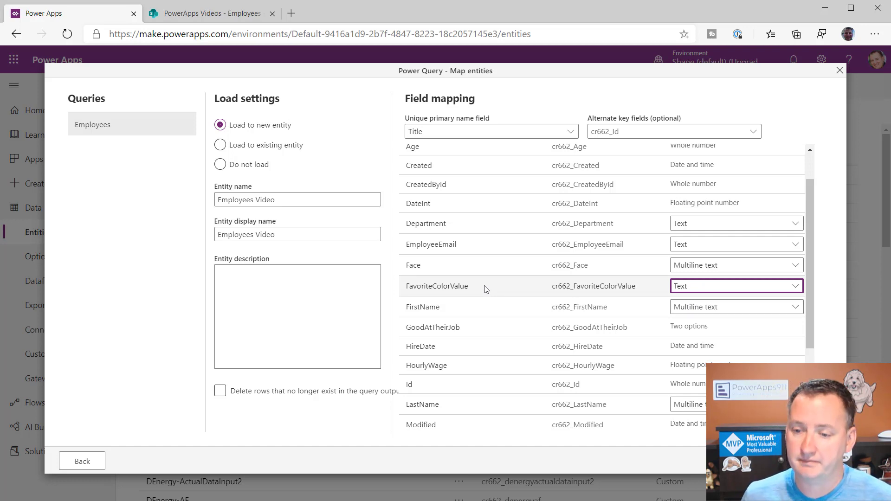
- Set the destination field type of FirstName and LastName to Text, leaving Note as Multiline text, and proceed to the refresh settings
click(701, 310)
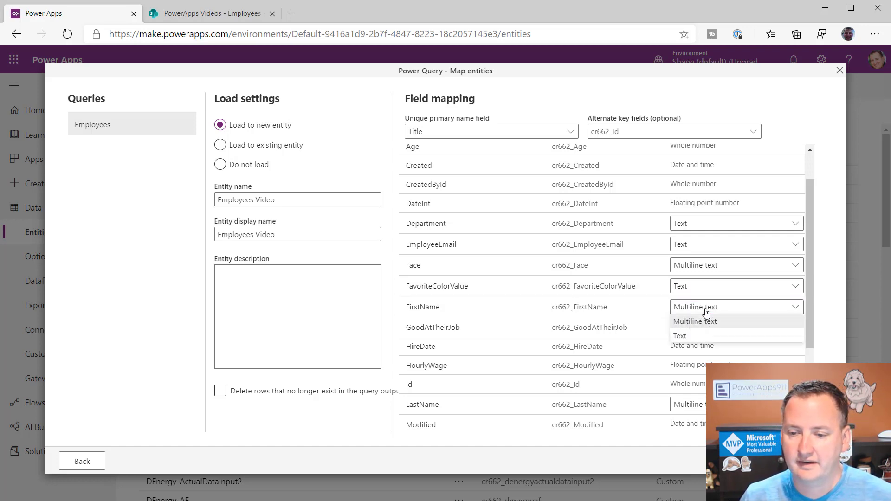
click(687, 335)
scroll(556, 367, down, 2)
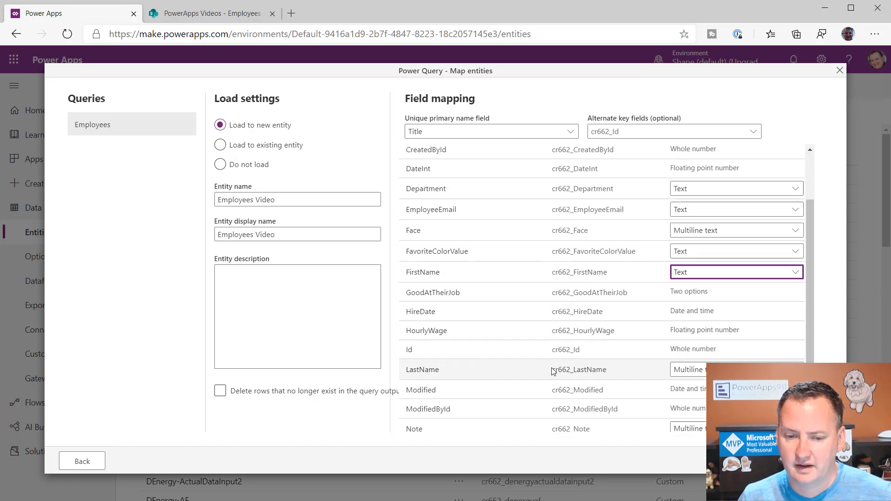
click(709, 319)
click(682, 348)
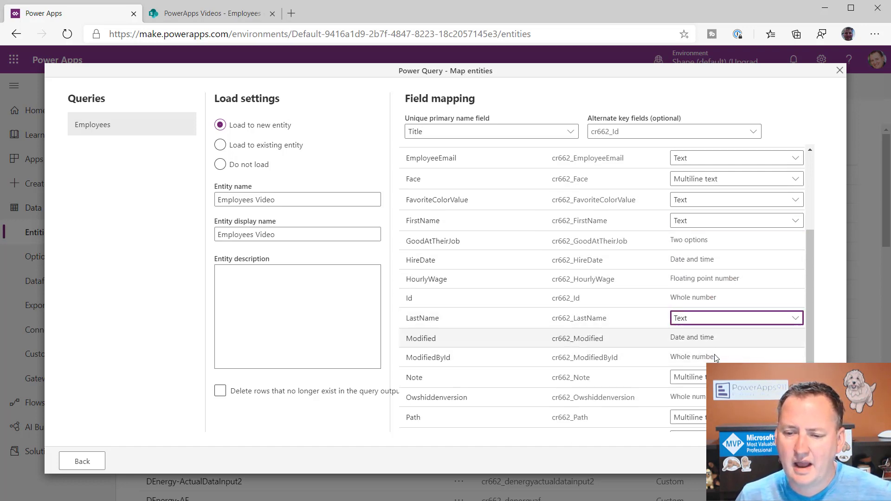
click(708, 380)
click(707, 380)
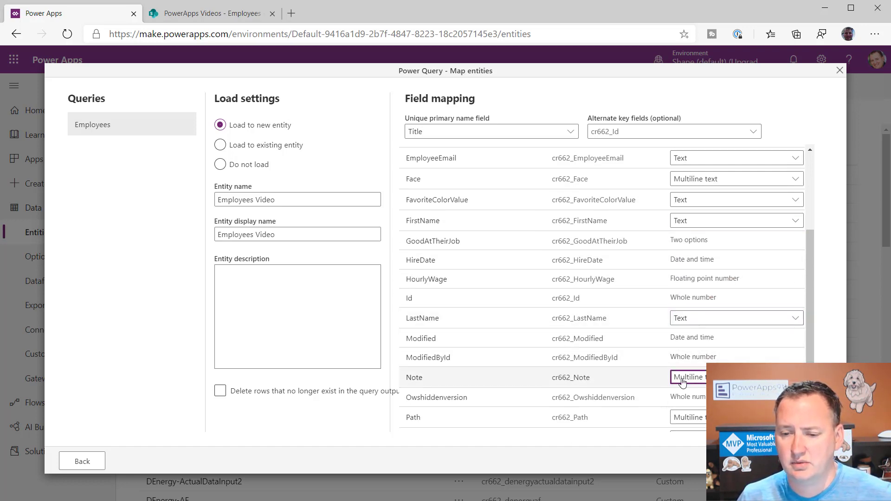
scroll(653, 373, down, 1)
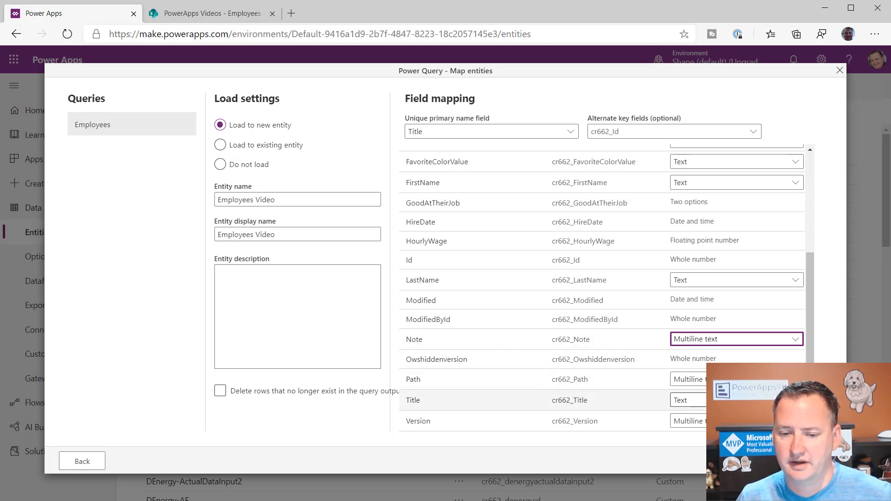
scroll(733, 366, up, 4)
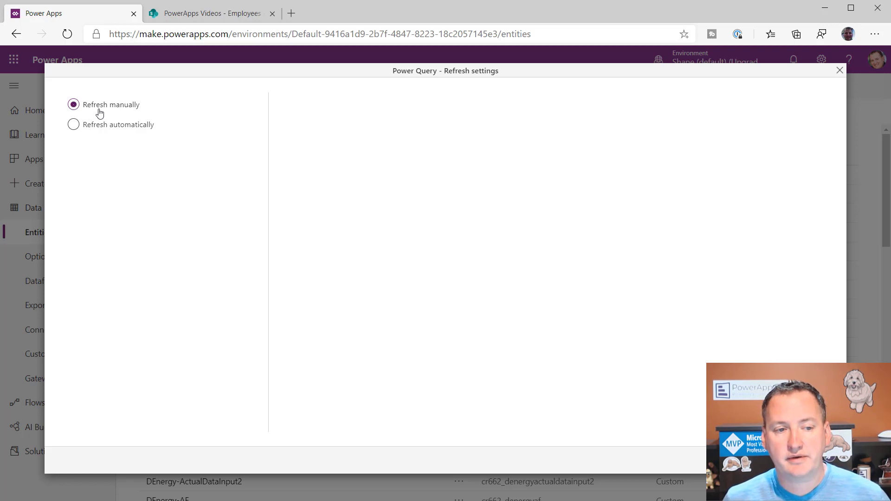
- Check the automatic refresh option, complete the import and open the environment's list of dataflows
click(130, 131)
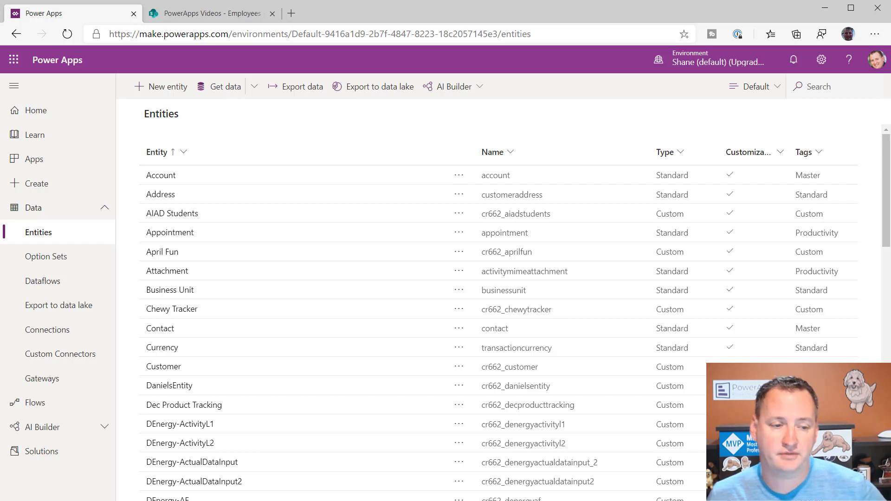
click(38, 281)
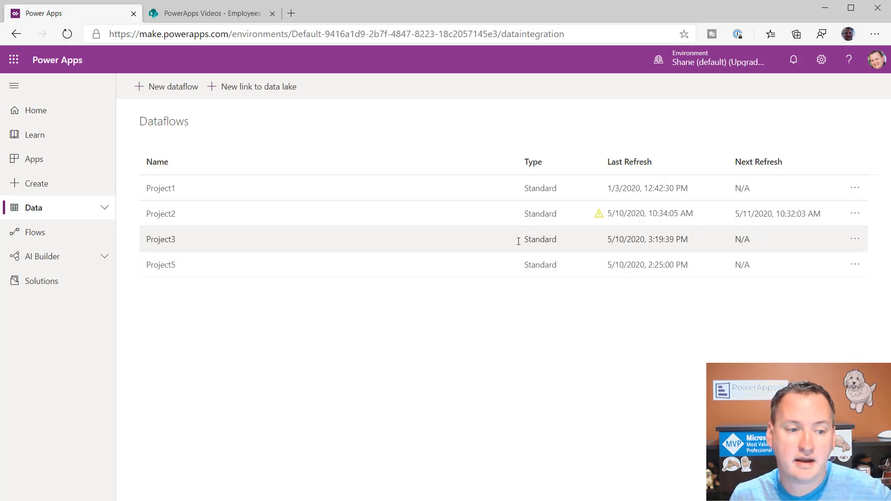
- Open the Employees Video entity from the entities list and review its fields
click(27, 209)
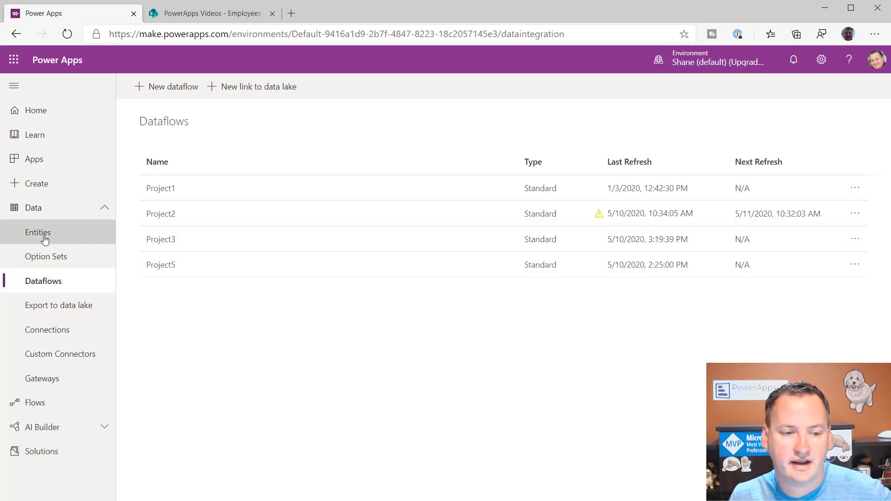
click(45, 239)
scroll(265, 227, down, 6)
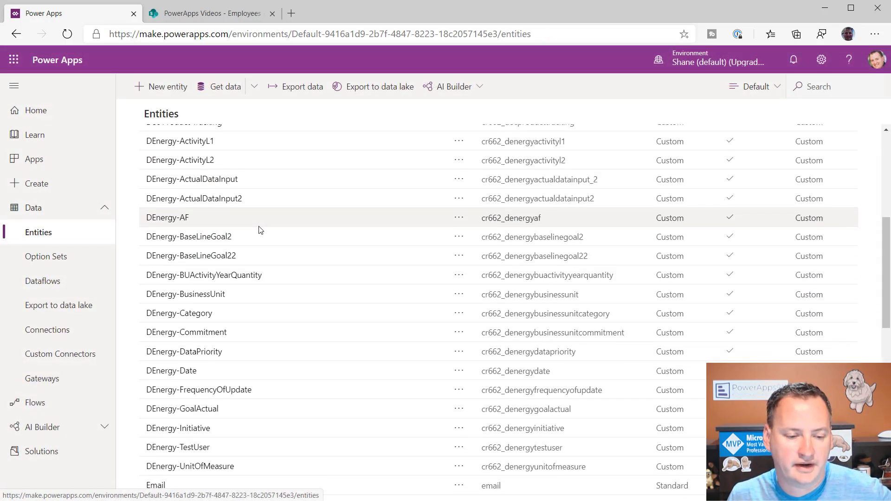
scroll(257, 227, down, 5)
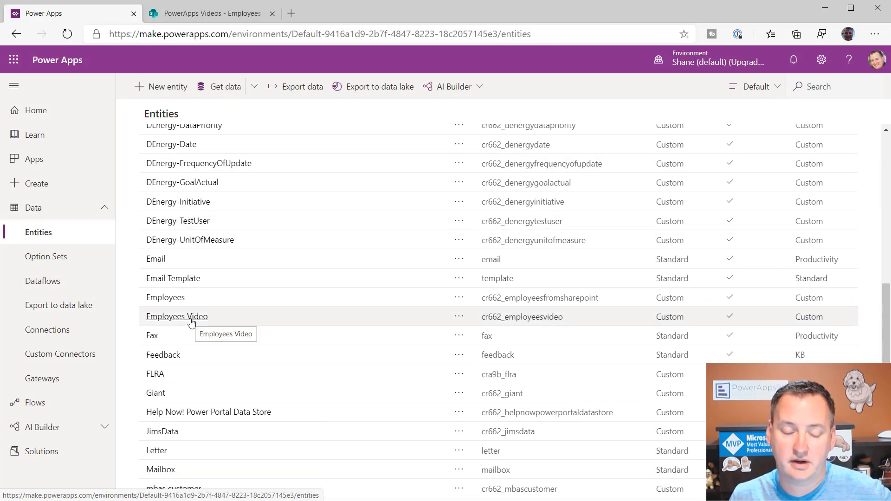
click(191, 320)
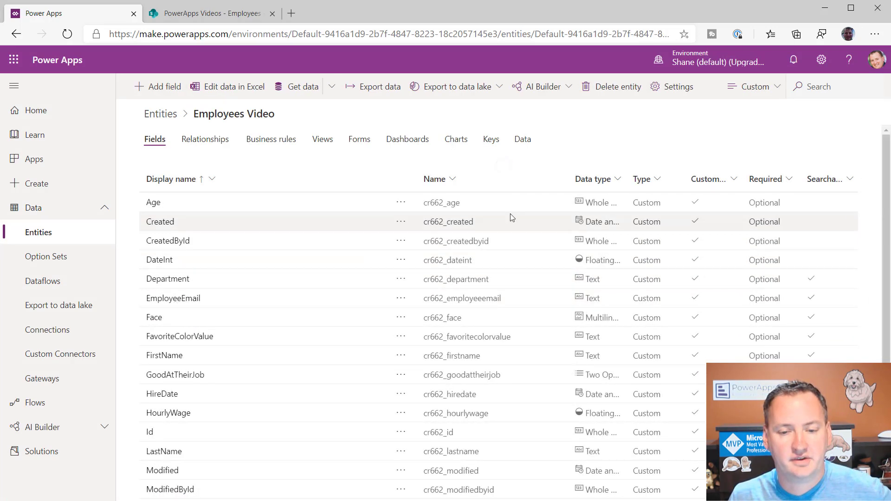
scroll(241, 260, down, 3)
scroll(283, 276, up, 3)
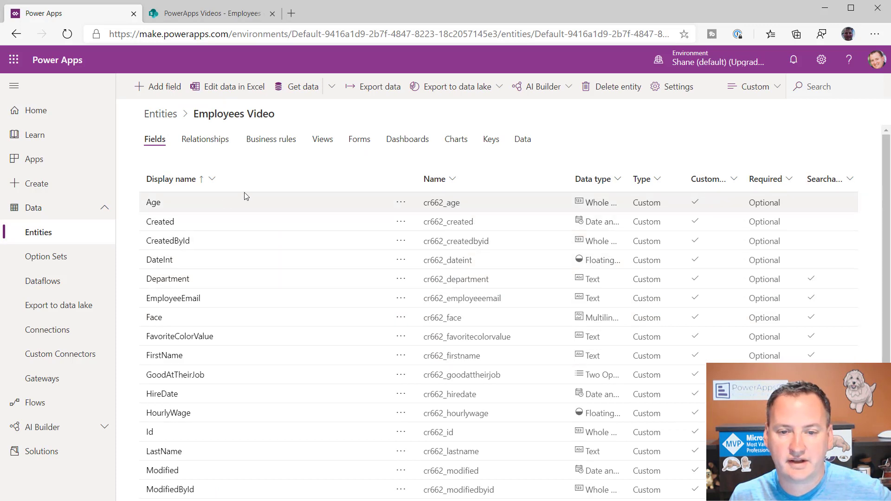
- View the imported records of the Employees Video entity, switching from the active-records view to one with all the imported columns
click(526, 142)
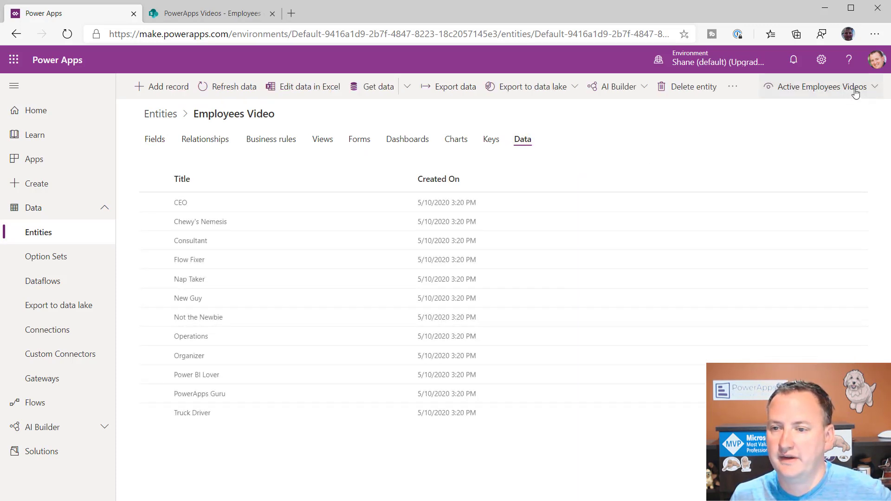
click(853, 93)
click(781, 132)
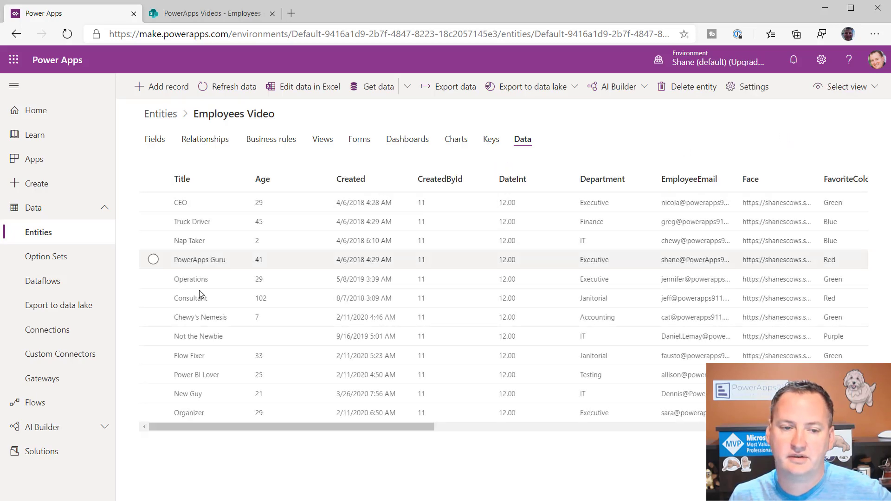
drag(293, 426, 165, 425)
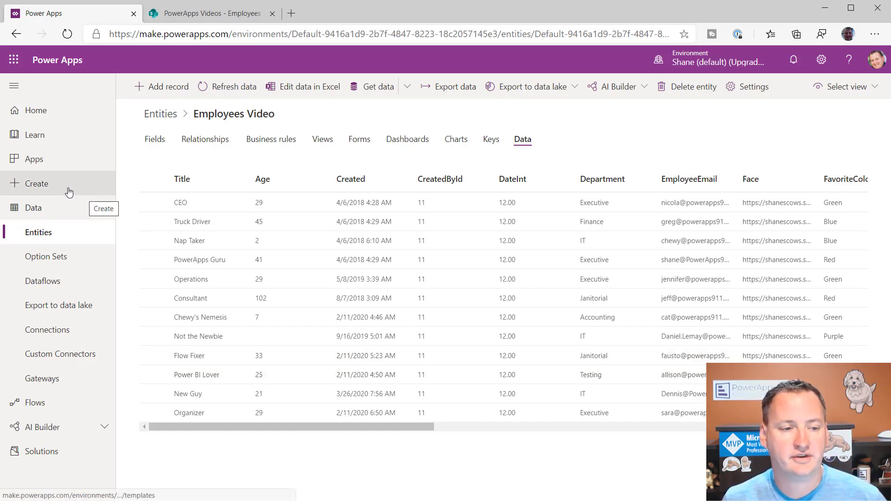
- Create a blank canvas app in Tablet format named CDS Import Fun
click(51, 187)
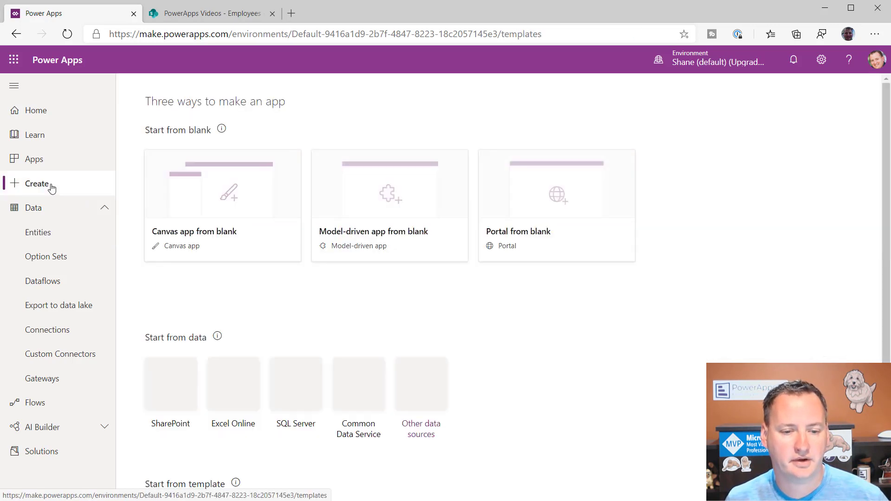
click(224, 229)
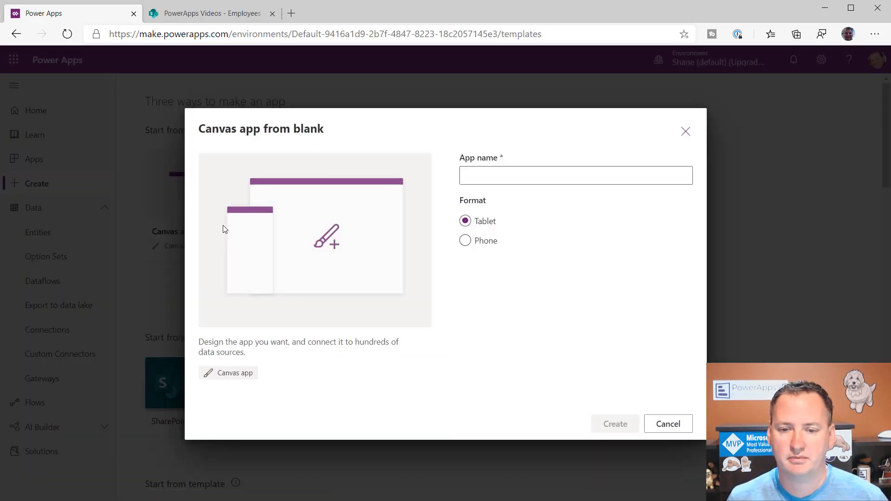
click(501, 175)
text(CDS)
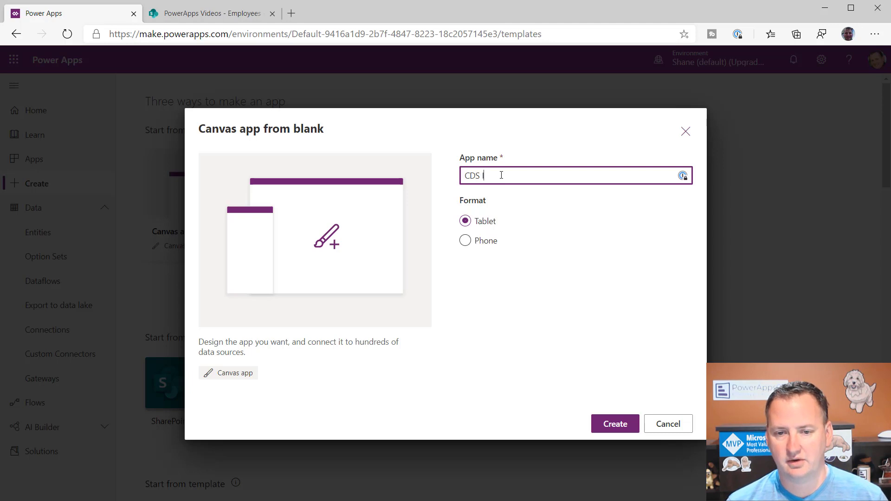
text( Import Fun)
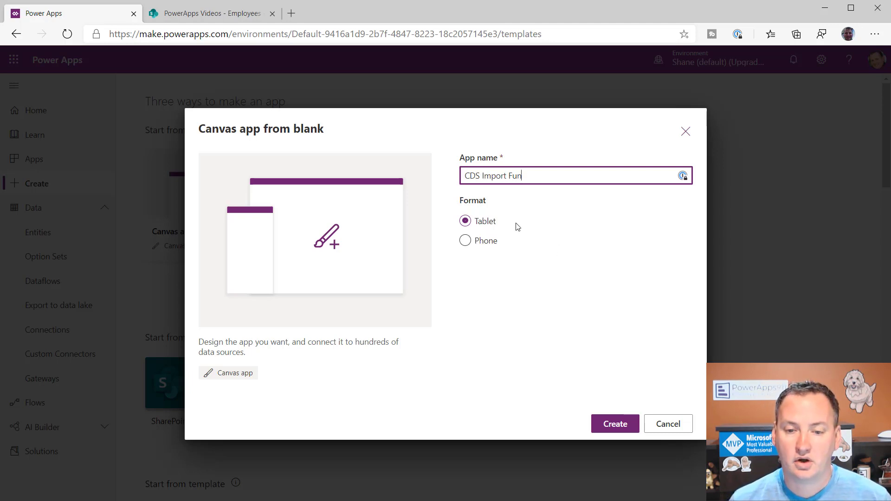
click(619, 424)
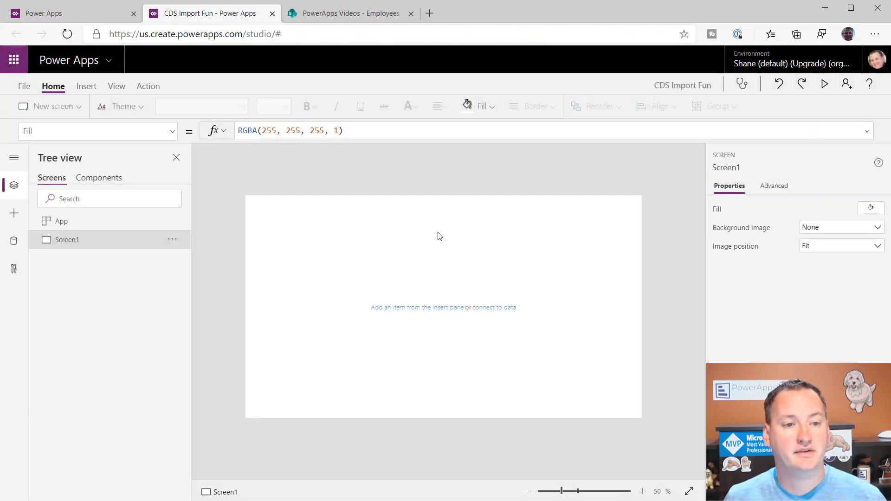
- Insert a vertical gallery on Screen1, connect it to the Employees Videos entity and extend its height to the screen's lower edge
click(87, 87)
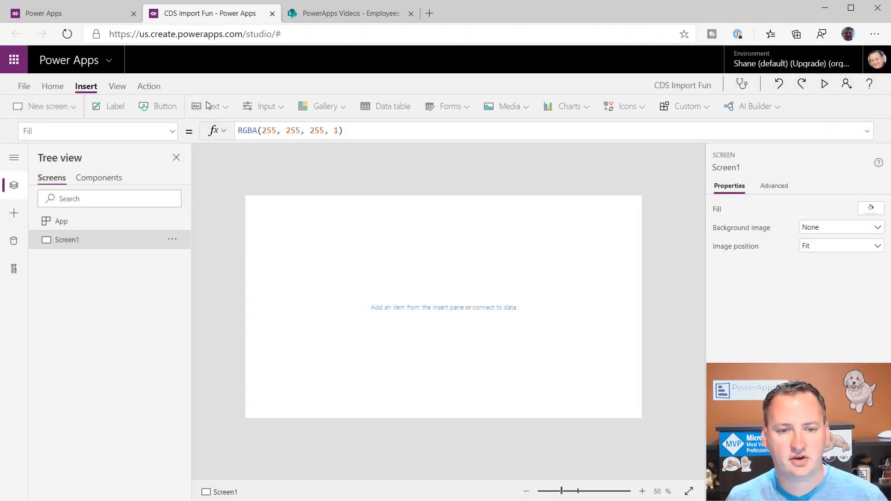
click(339, 108)
click(372, 172)
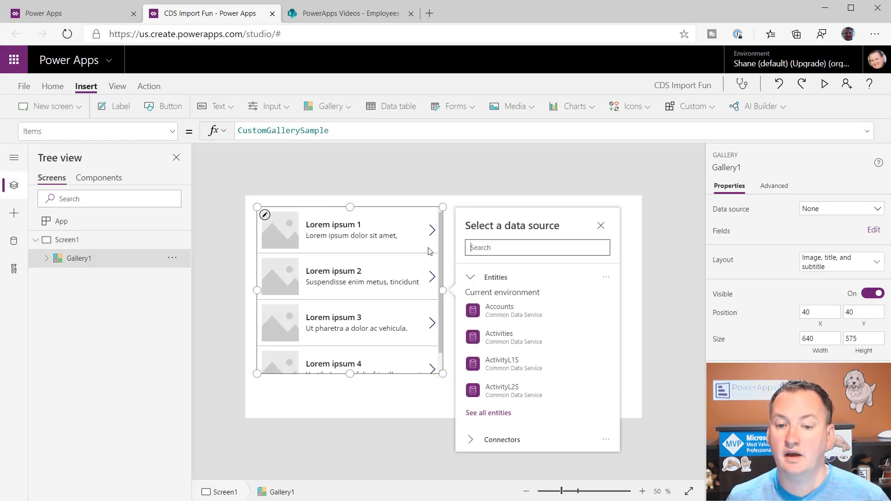
text(empl)
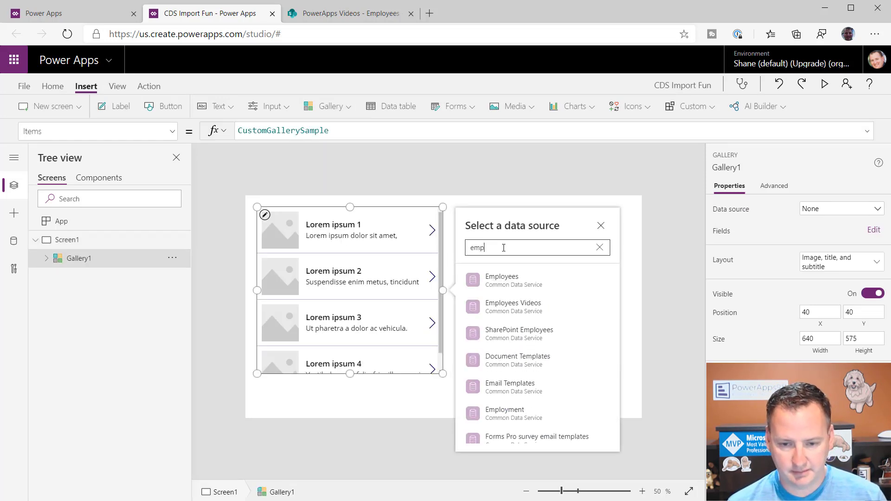
click(531, 308)
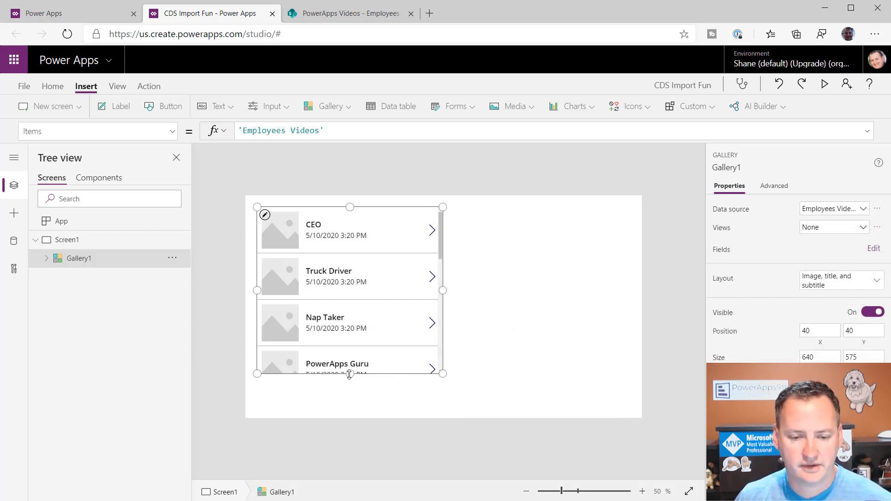
drag(350, 374, 350, 427)
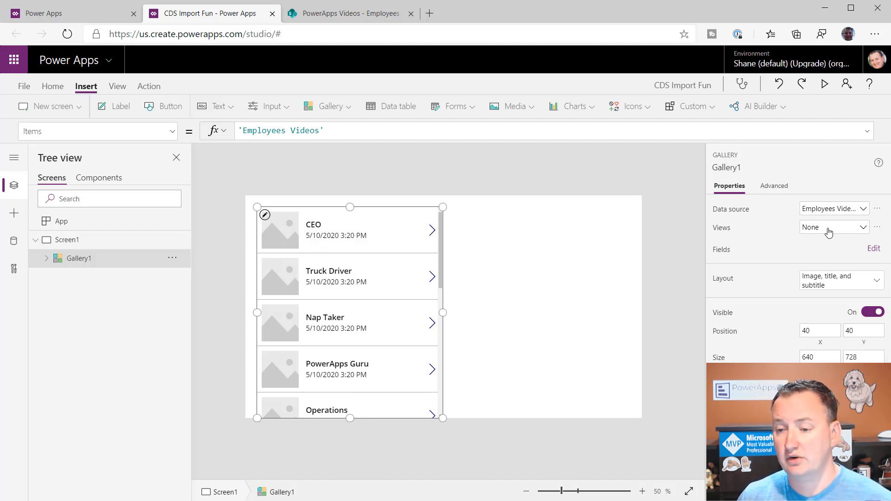
- Check the available views for the gallery, leaving None, and set its Subtitle1 field to FirstName
click(865, 228)
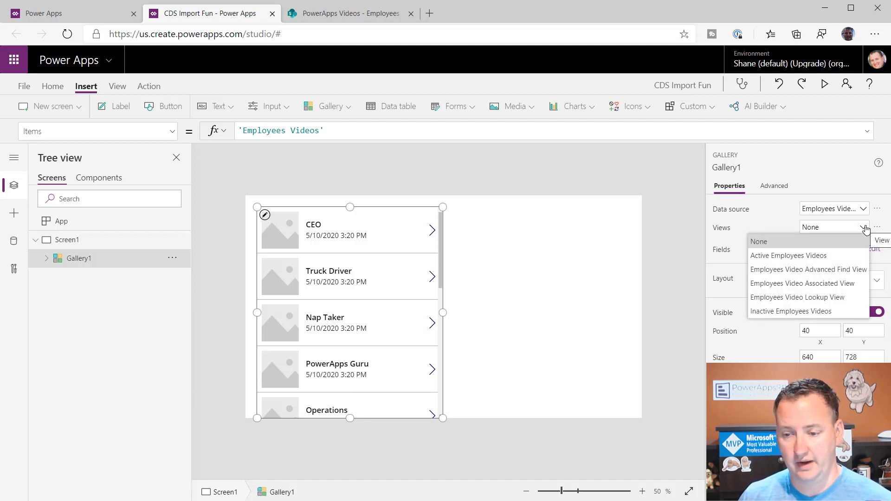
click(865, 228)
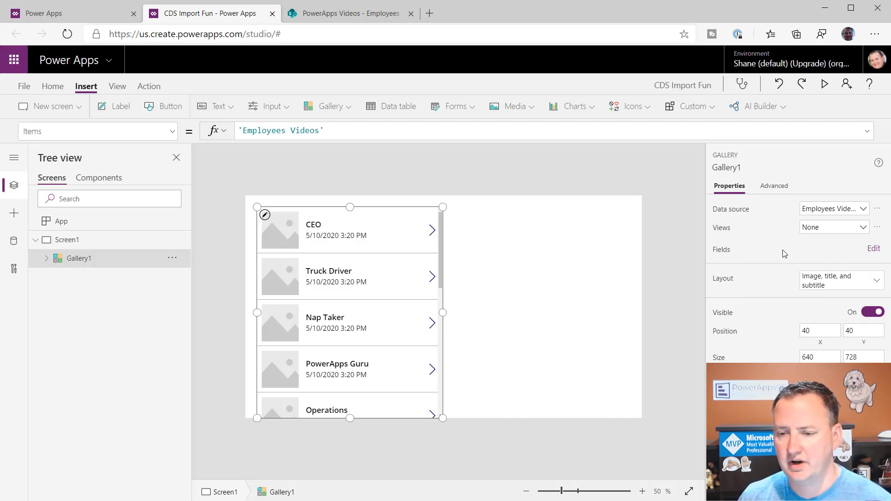
click(873, 250)
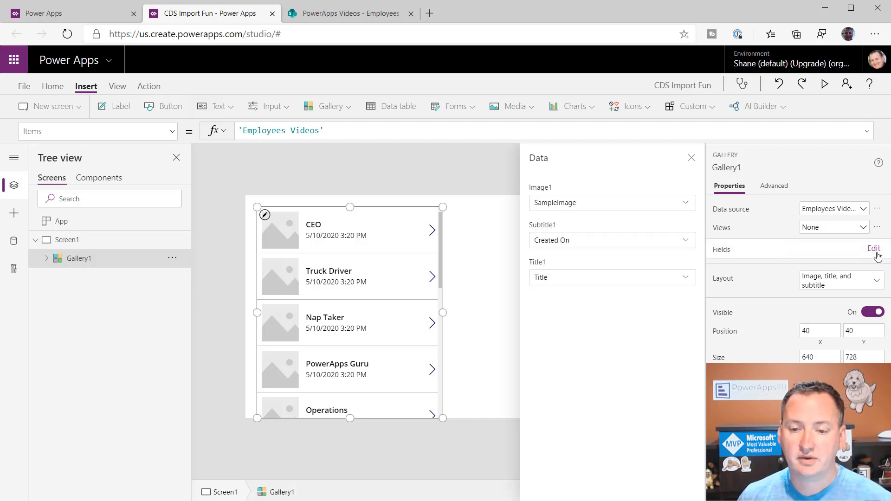
click(620, 240)
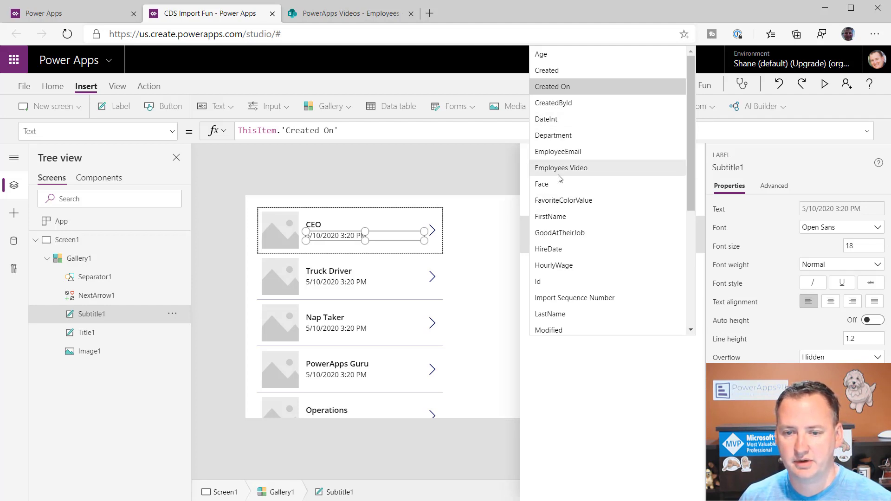
click(555, 215)
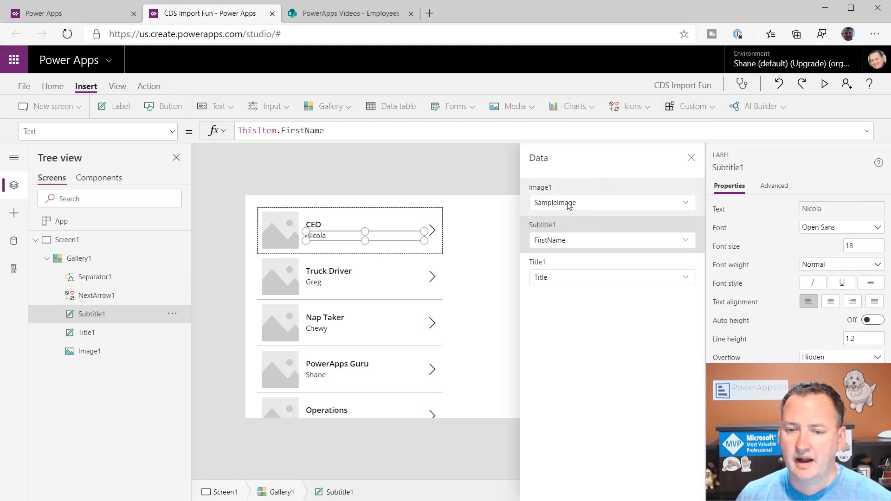
- Check the field options for the gallery's Image1, then set its Image formula to ThisItem.Face
click(569, 204)
click(687, 204)
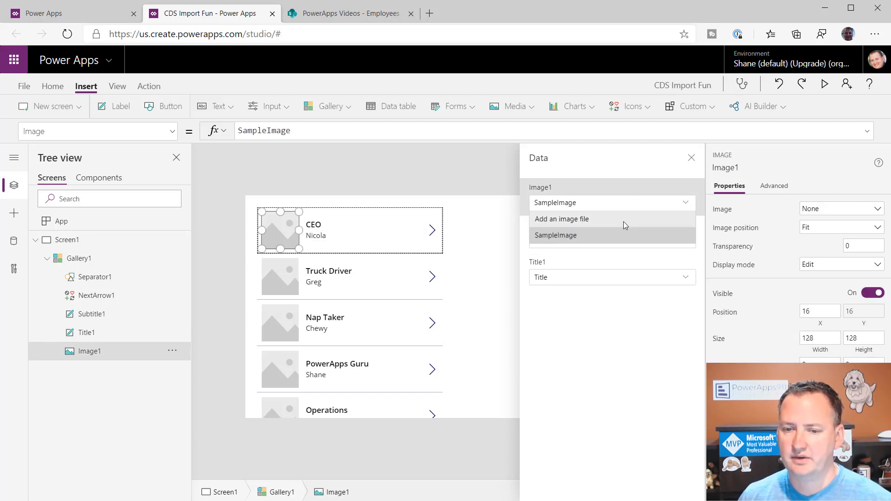
click(453, 180)
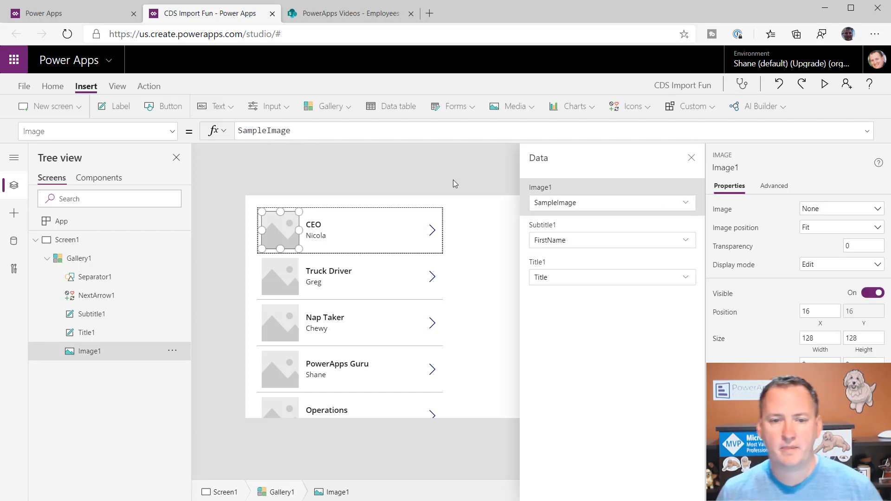
click(692, 158)
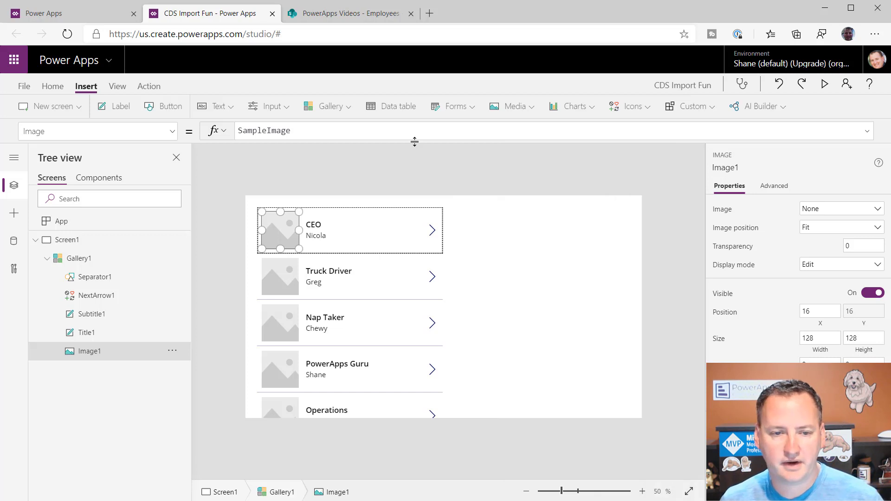
double_click(321, 131)
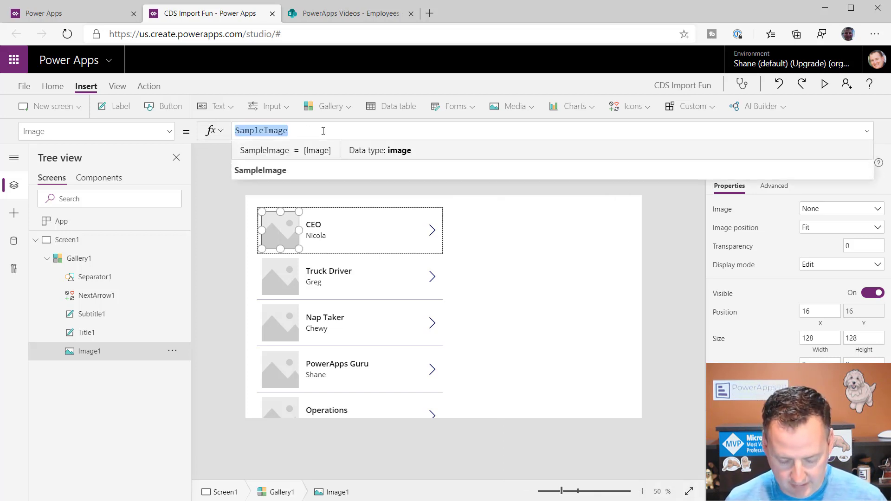
text(ThisItem)
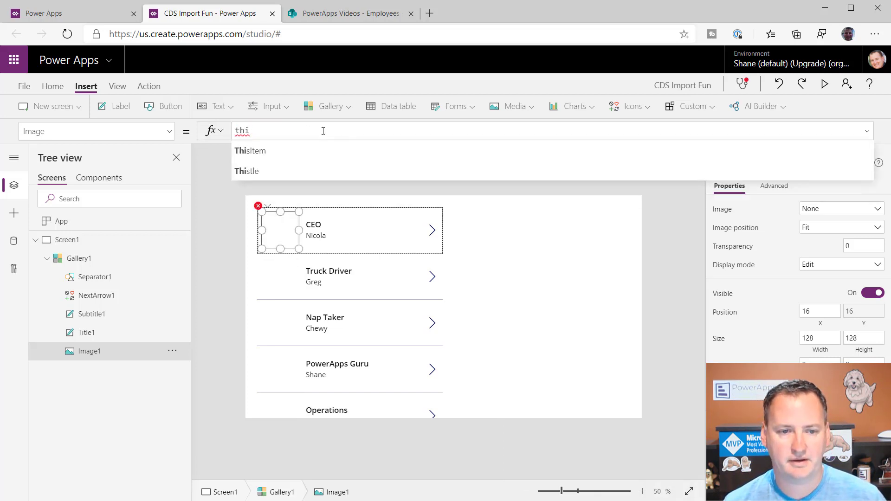
text(.Face)
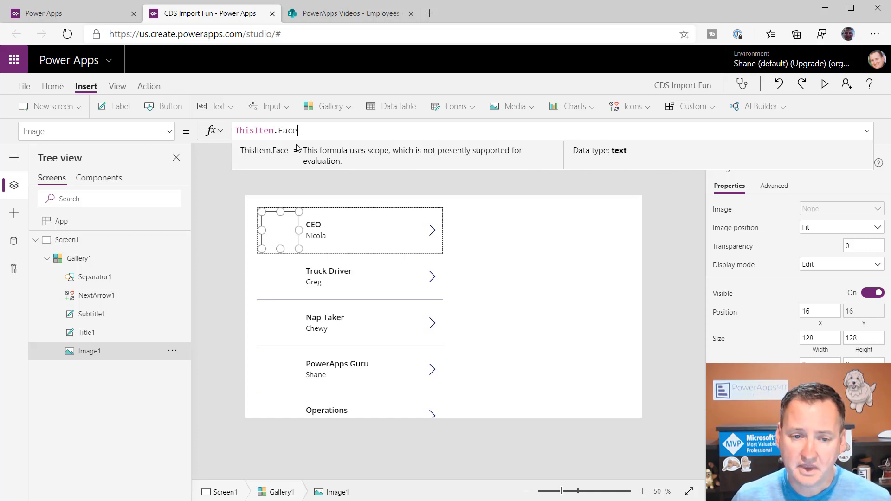
- Change the Text formula of the gallery's Subtitle1 label to ThisItem.Face
click(326, 240)
drag(279, 131, 356, 131)
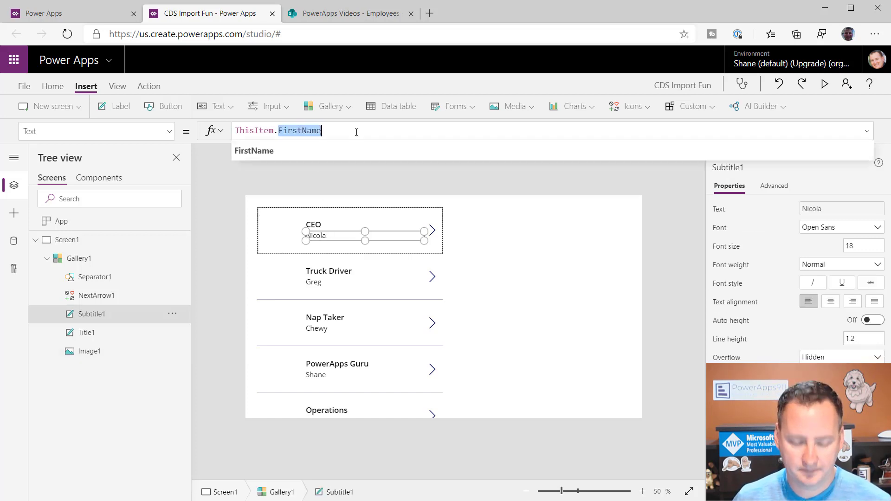
text(face)
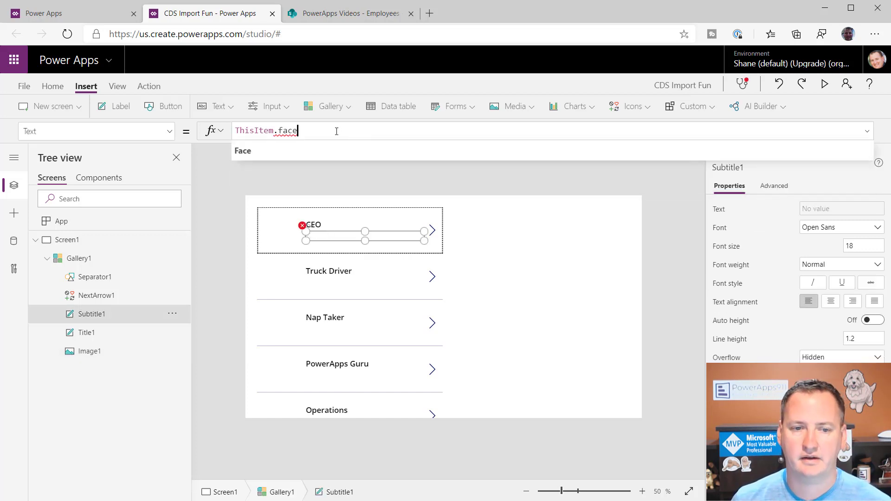
click(299, 151)
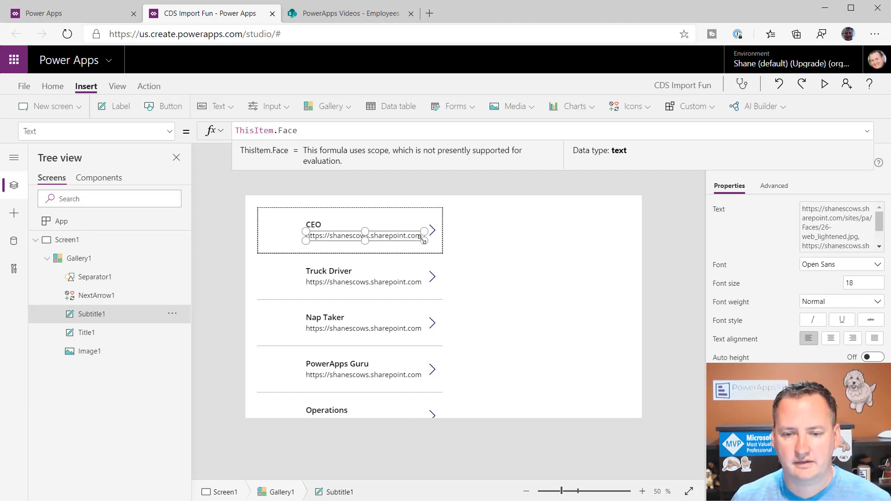
- Set the Subtitle1 label's font size to 10 and preview the app briefly
click(849, 283)
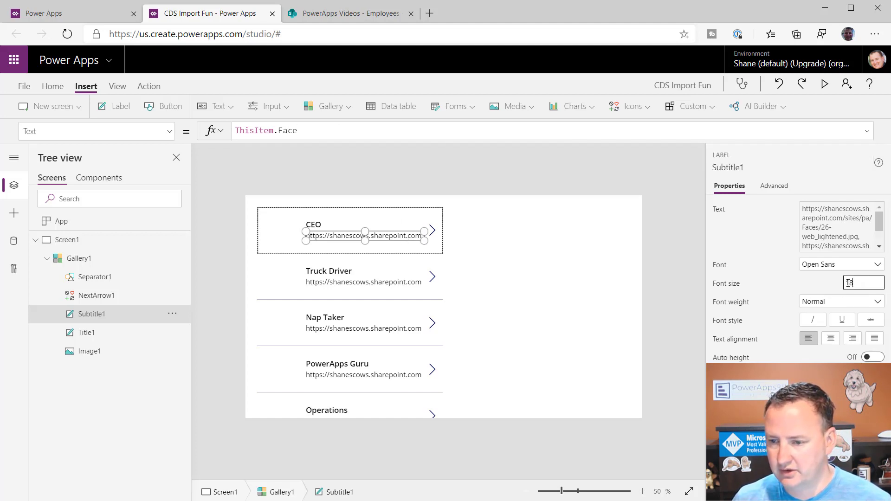
drag(854, 282, 838, 285)
text(10)
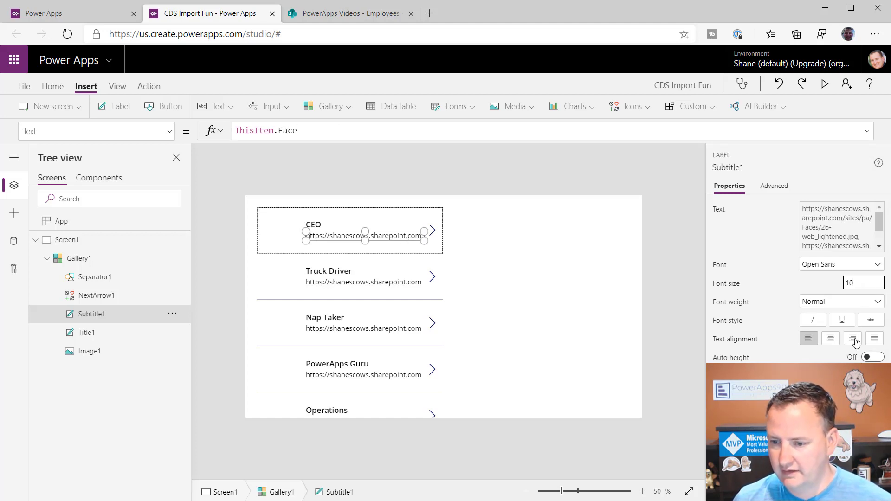
key(Return)
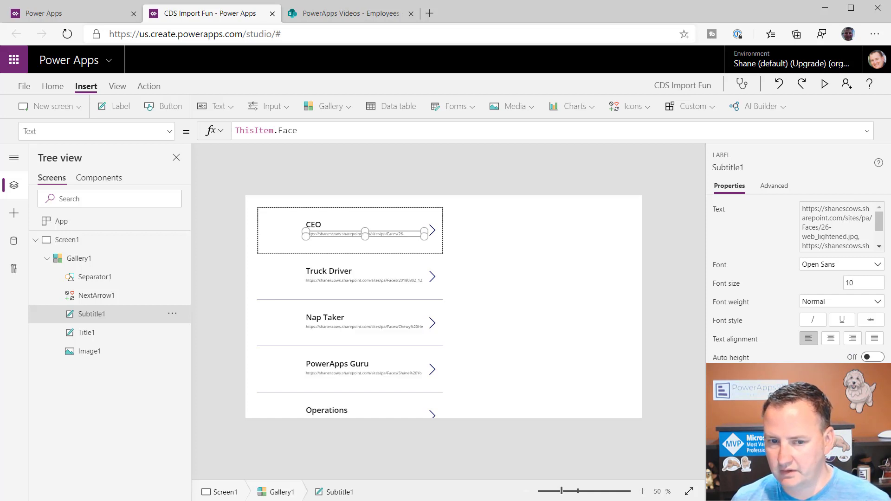
click(823, 84)
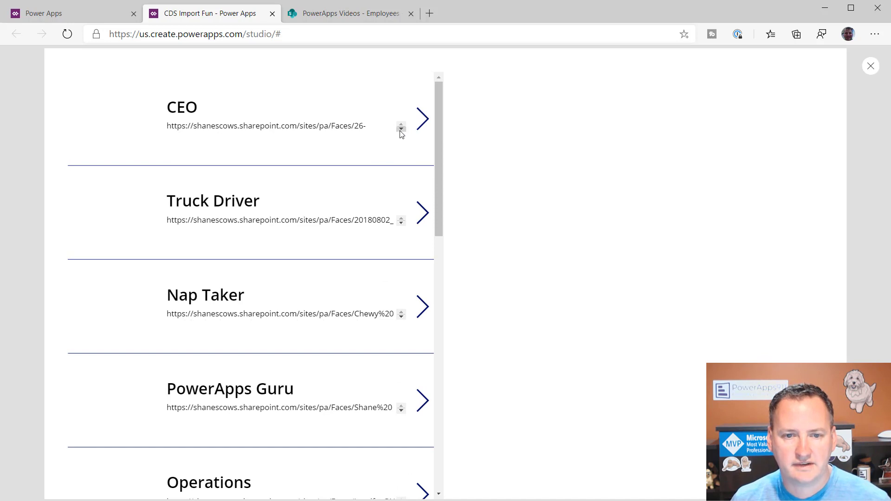
click(870, 66)
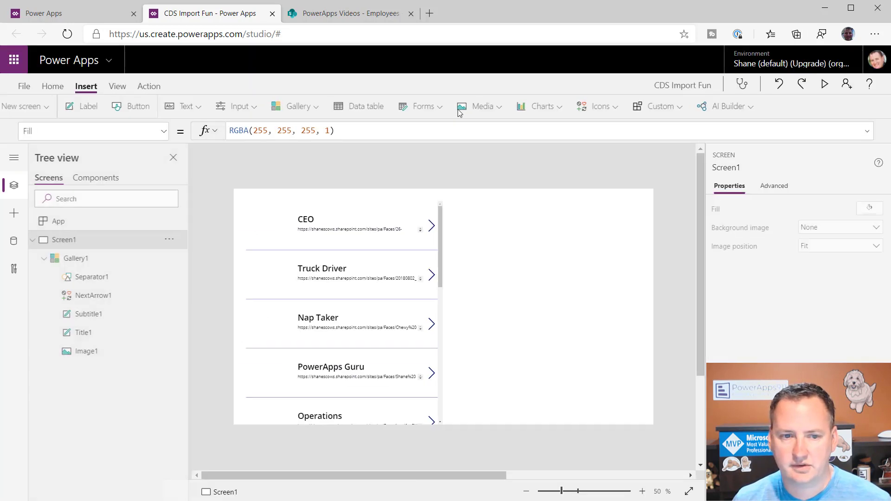
- Increase the Subtitle1 label's height to fit several lines of the Face text and preview the app again
click(336, 238)
click(337, 238)
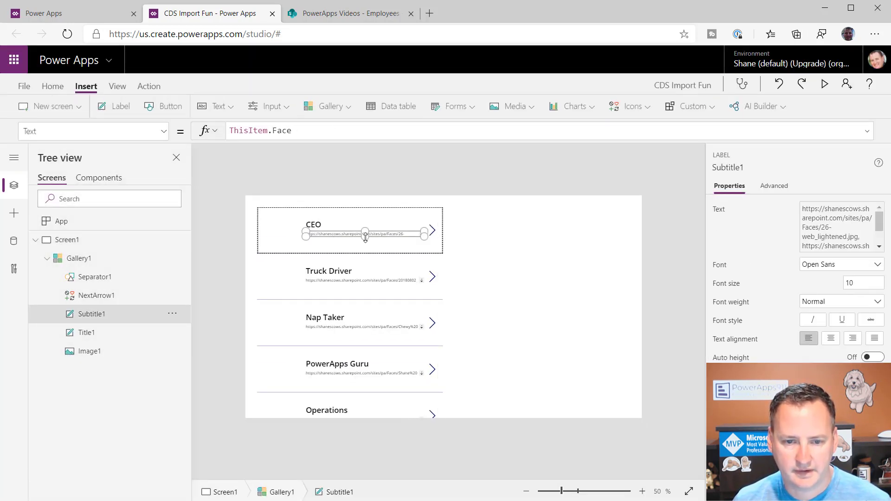
drag(366, 238, 368, 251)
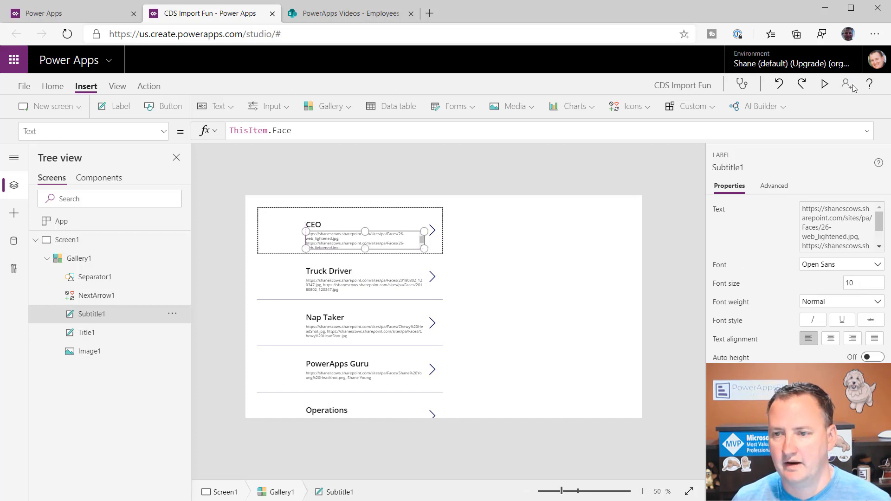
click(825, 85)
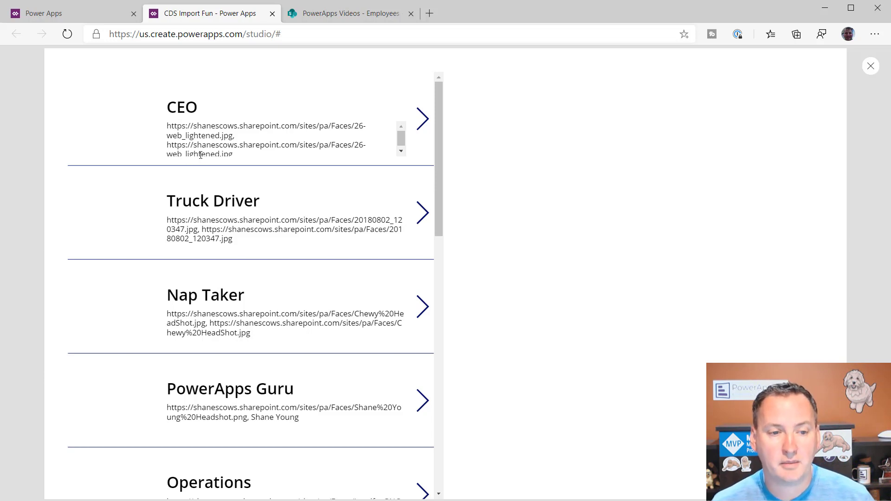
click(870, 66)
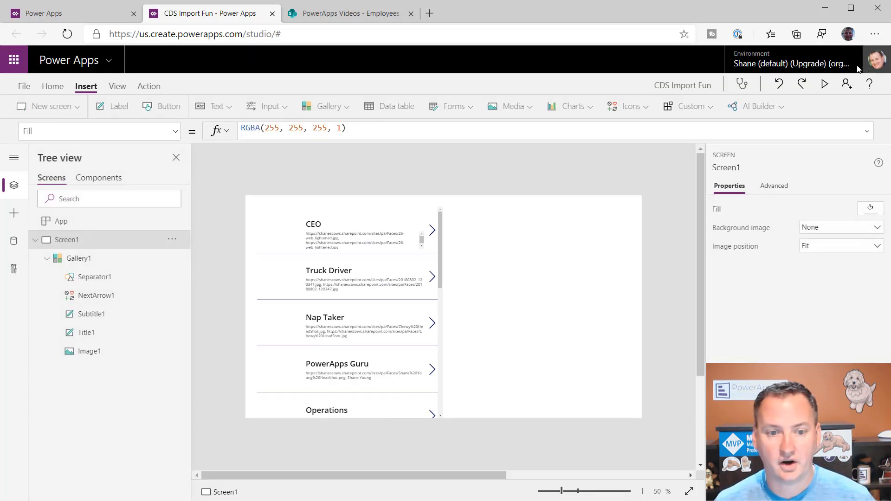
- Wrap the Image formula of the gallery's Image1 in a split at commas: Split(ThisItem.Face, ",")
click(285, 241)
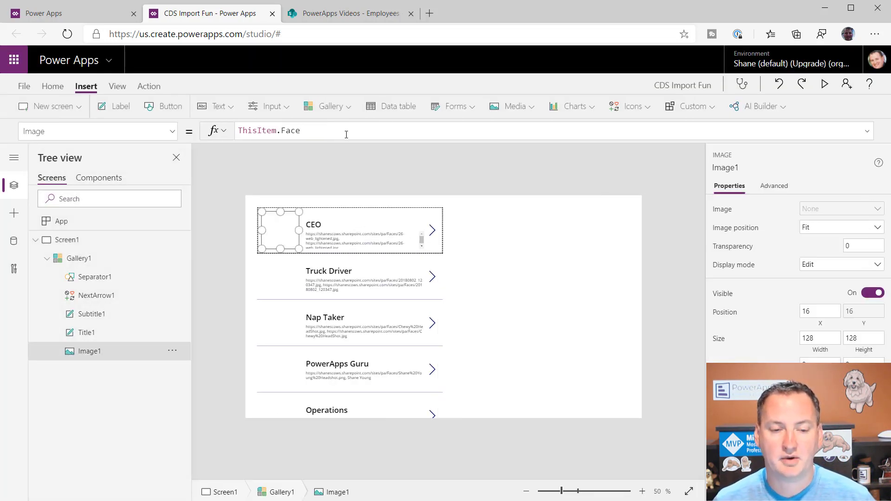
click(360, 130)
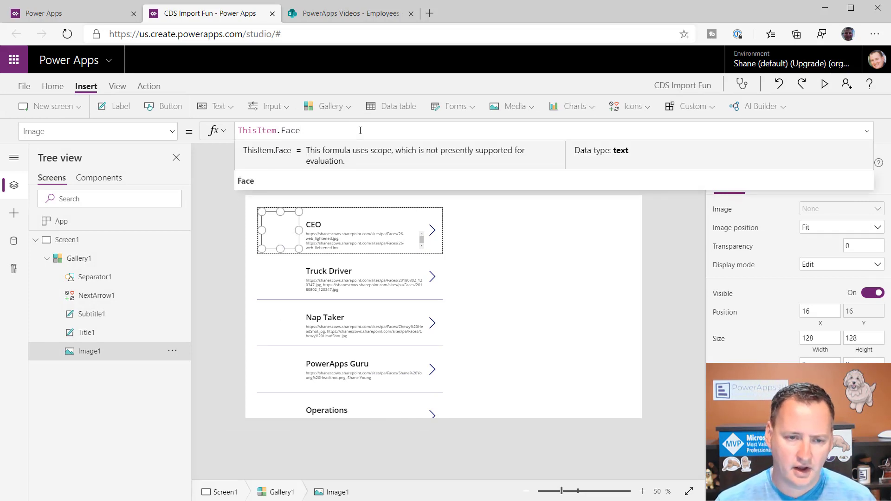
key(Home)
text(Split()
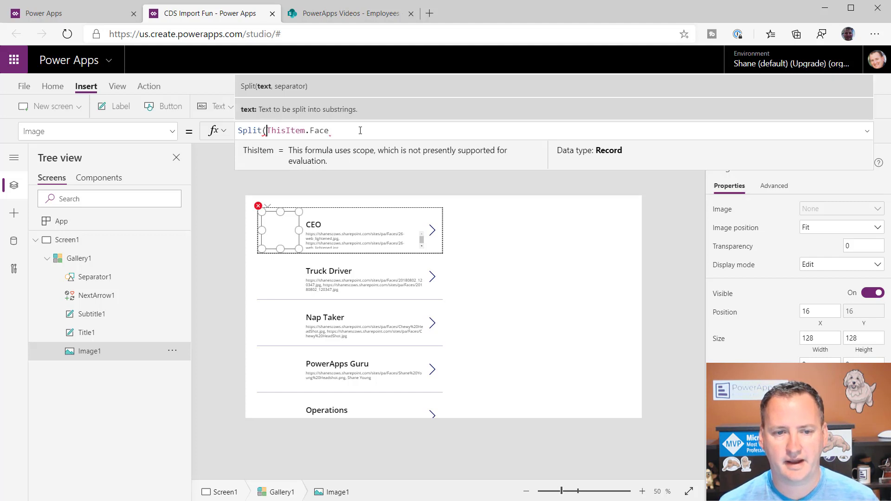
key(End)
text(, ")
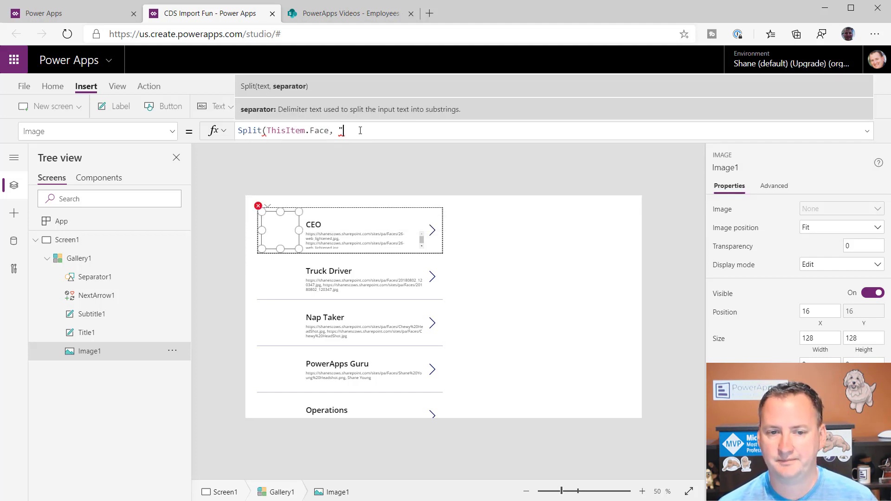
text(,"))
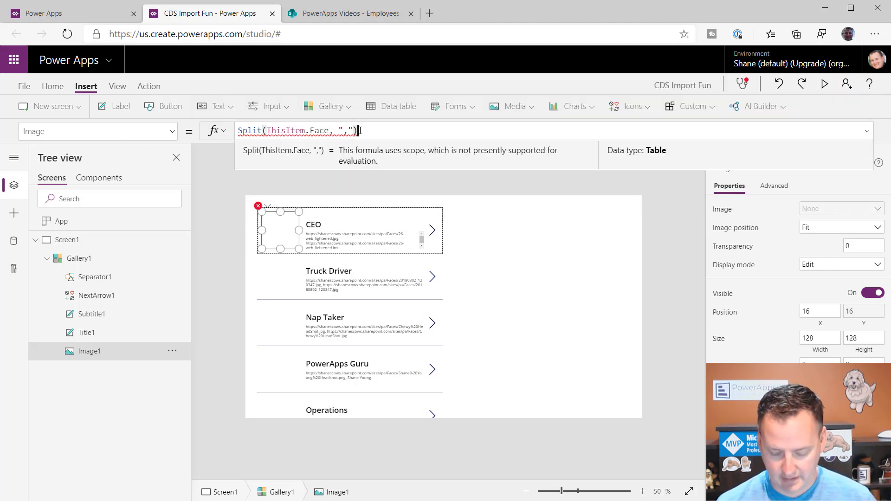
- Extend Image1's Image formula to take the first split result: First(Split(ThisItem.Face, ",")).Result
key(Home)
text(First)
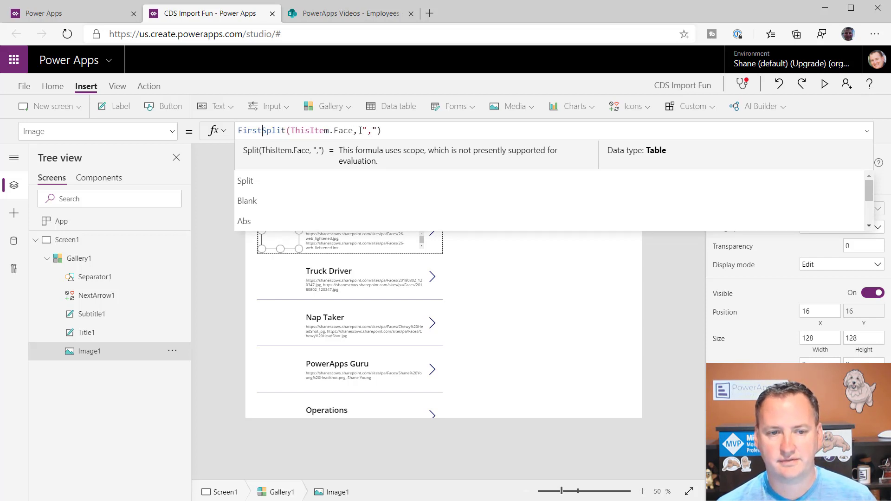
text(()
key(End)
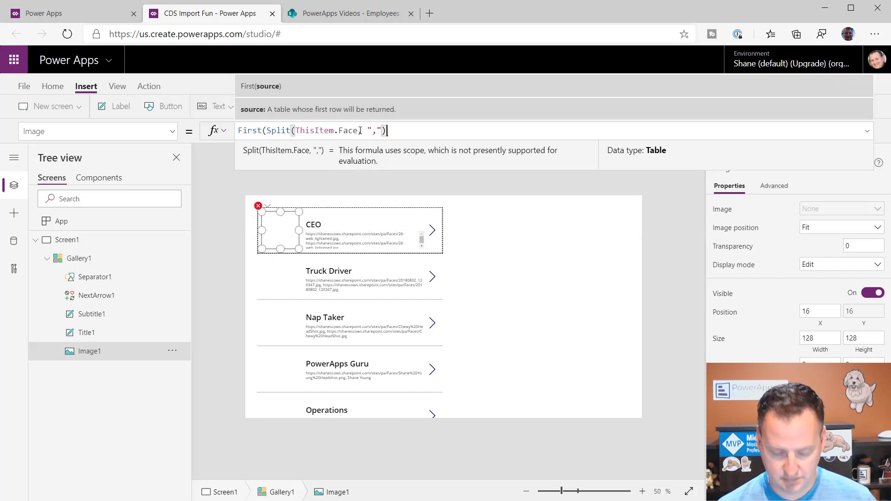
text().)
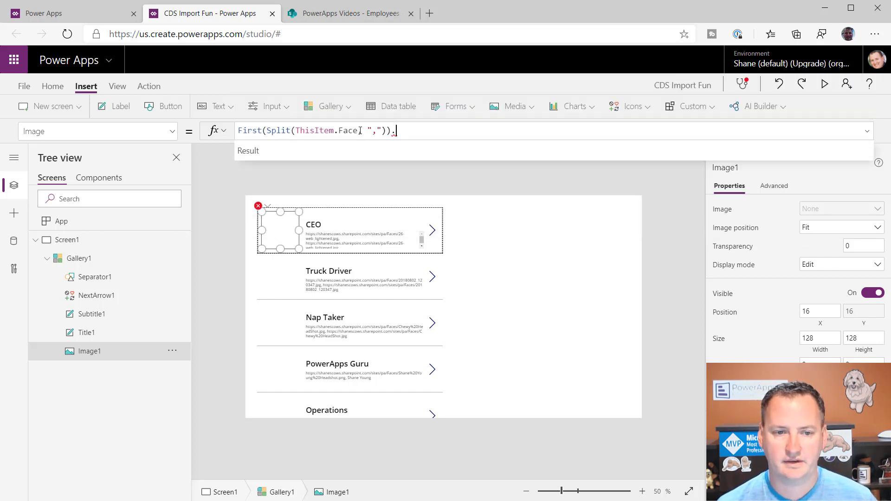
key(Tab)
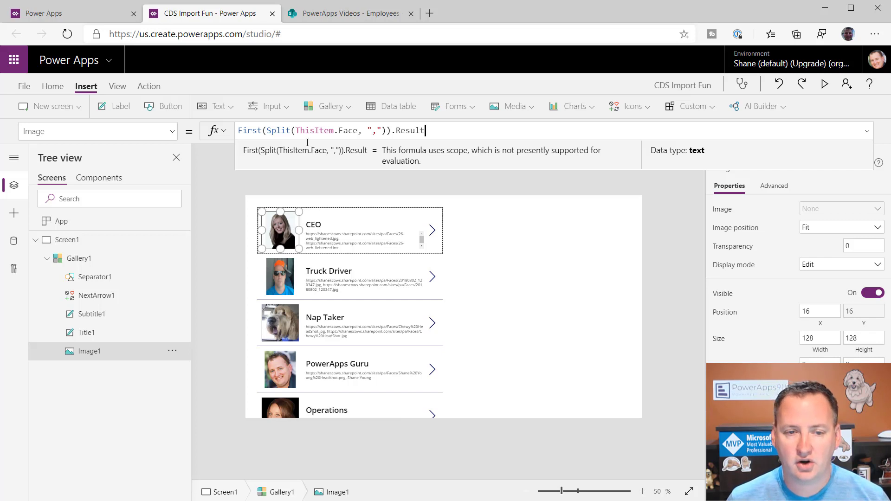
drag(266, 133, 386, 131)
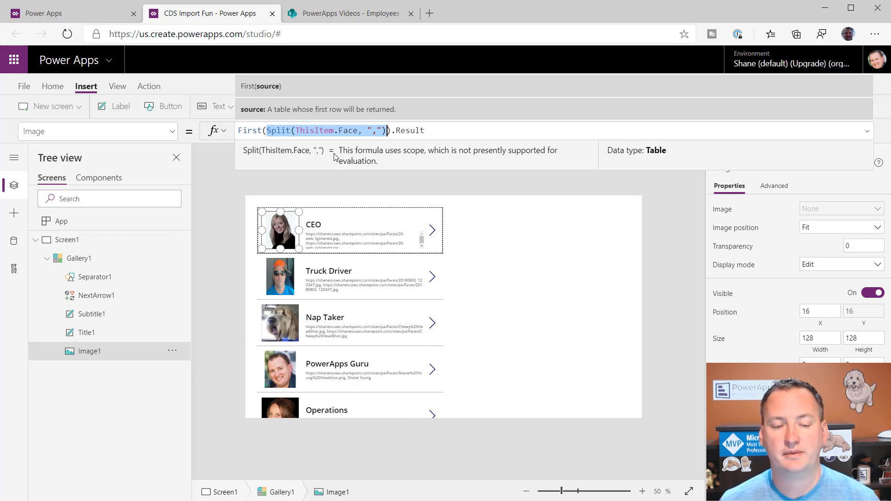
click(397, 131)
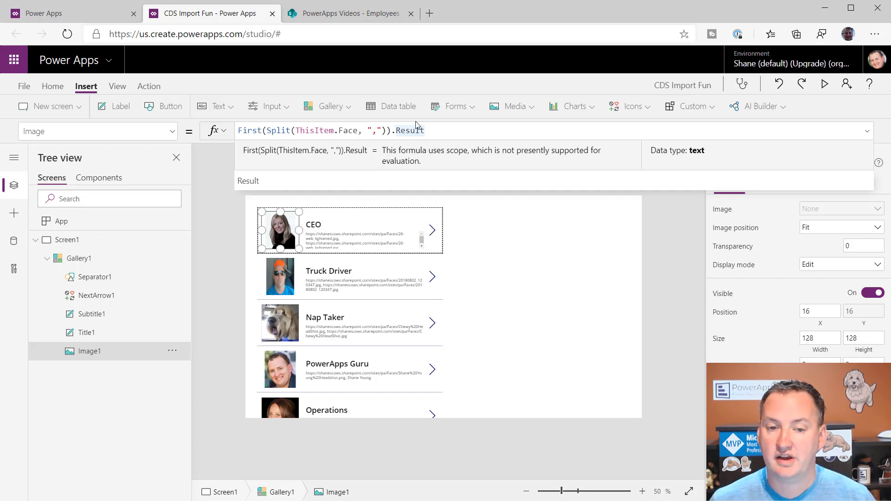
- Copy Image1's First(Split(ThisItem.Face, ",")).Result formula into the Subtitle1 label's Text property and preview the app
drag(441, 130, 238, 131)
key(ctrl+c)
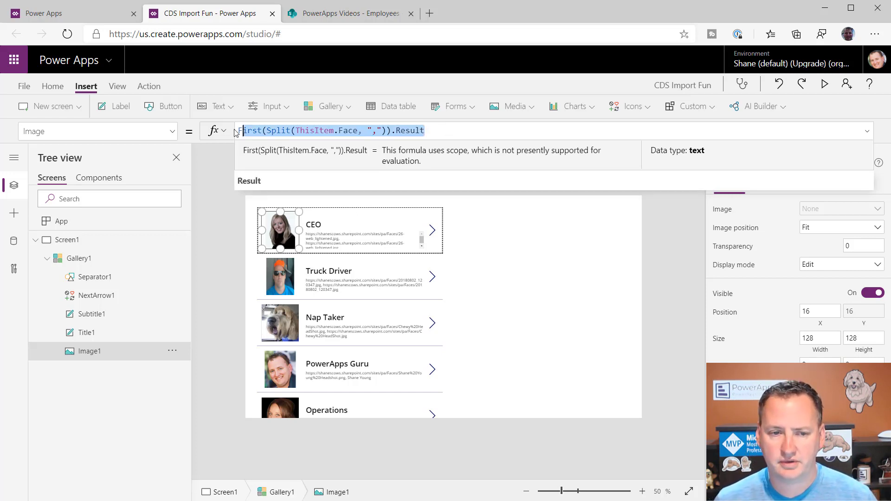
click(327, 242)
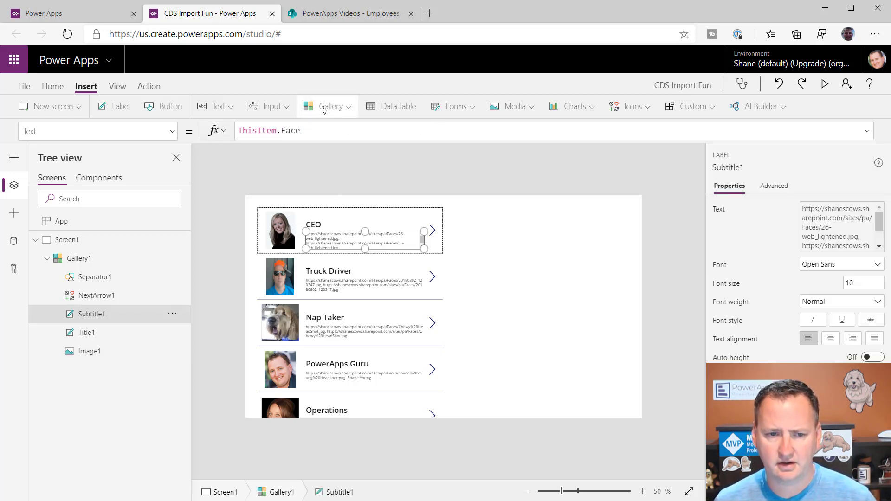
click(327, 132)
key(ctrl+a)
key(ctrl+v)
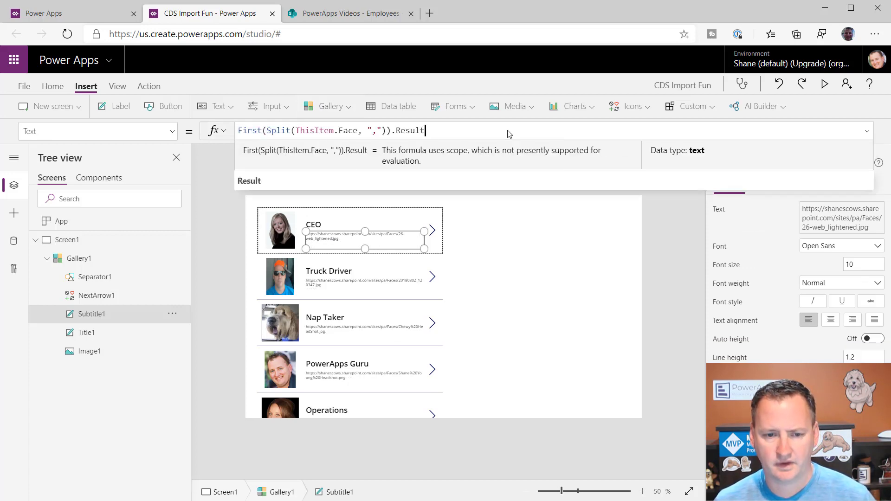
click(825, 84)
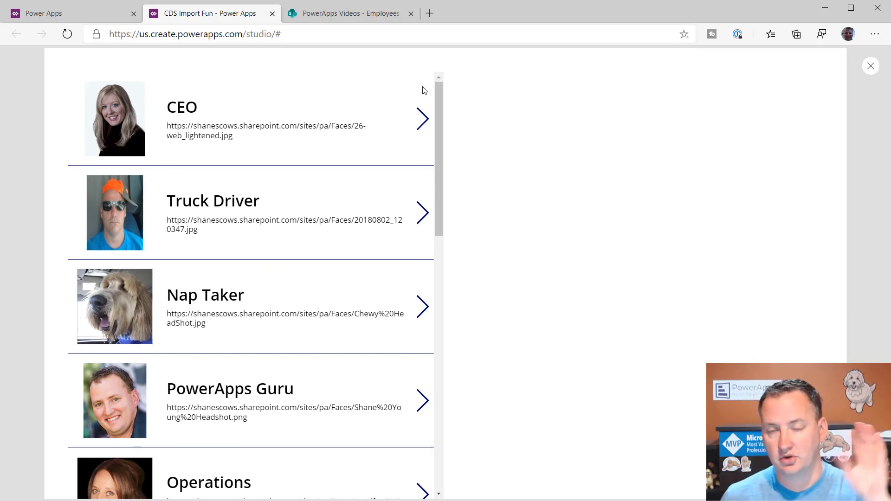
click(870, 66)
- Replace the Subtitle1 label's Text formula with ThisItem.FirstName and reselect Image1 to review its Image formula
click(349, 244)
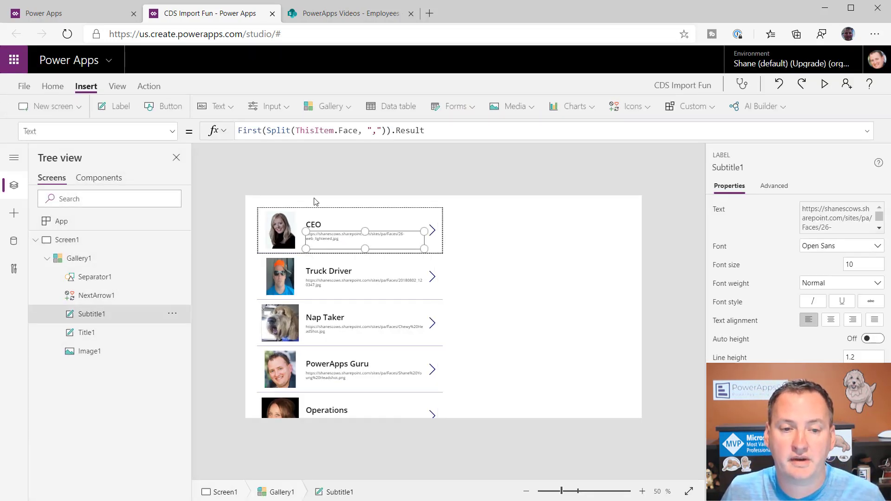
drag(478, 130, 175, 146)
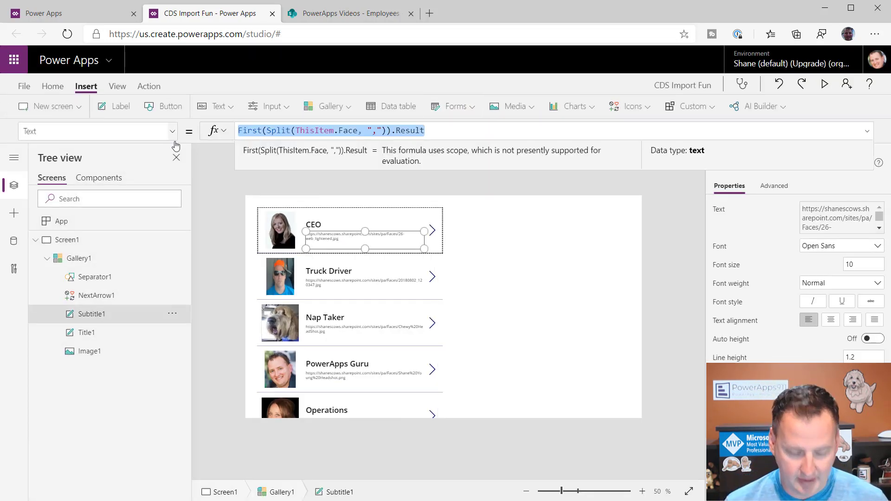
text(this)
key(Tab)
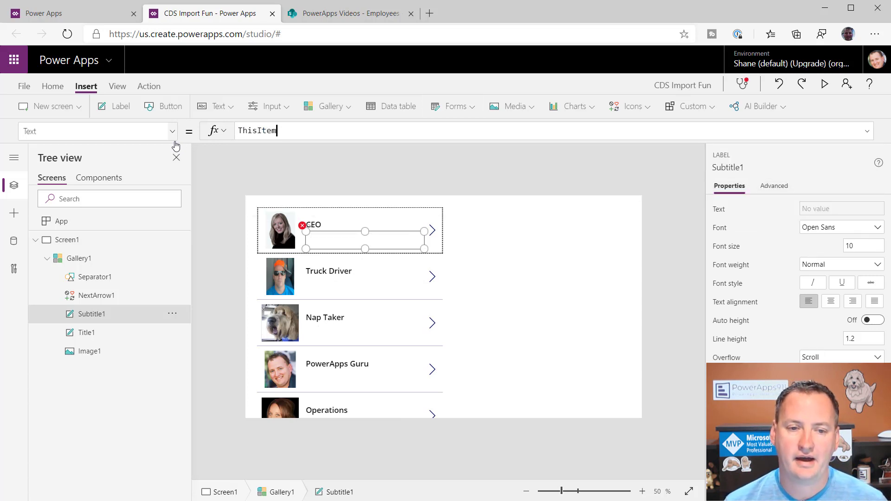
text(.na)
key(Tab)
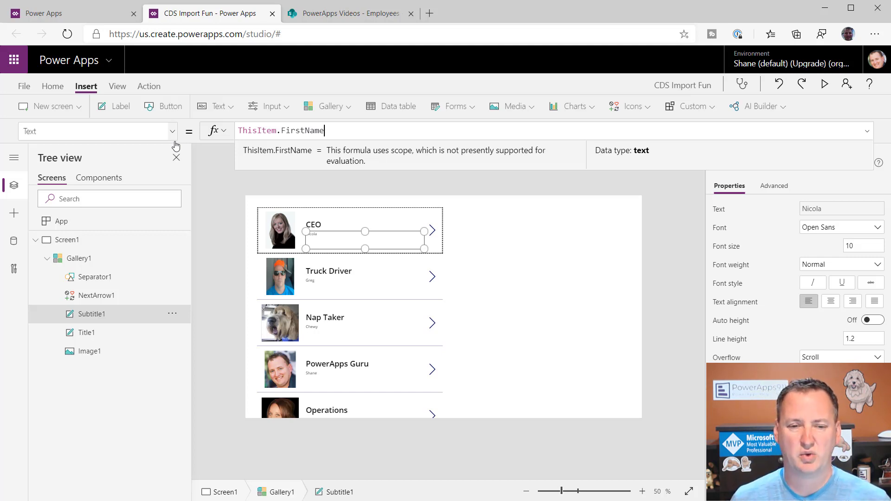
click(284, 234)
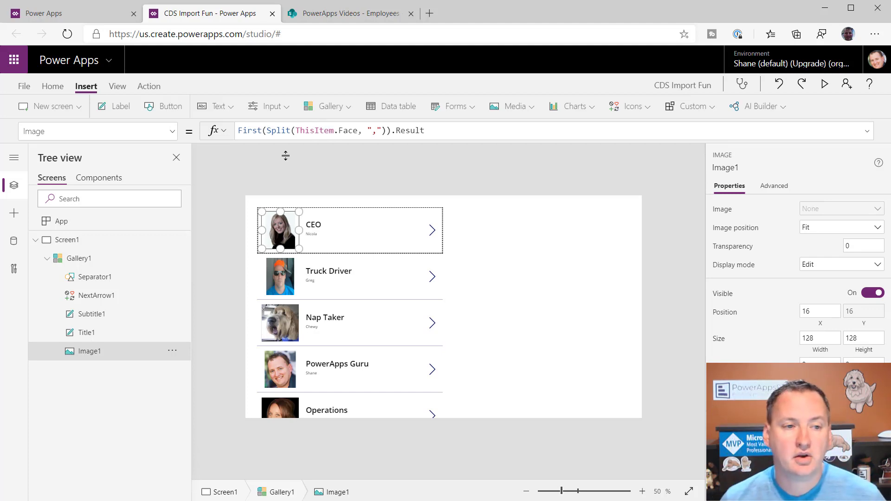
- Switch to the Power Apps maker portal and open the Employees Video entity from the entities list
click(95, 18)
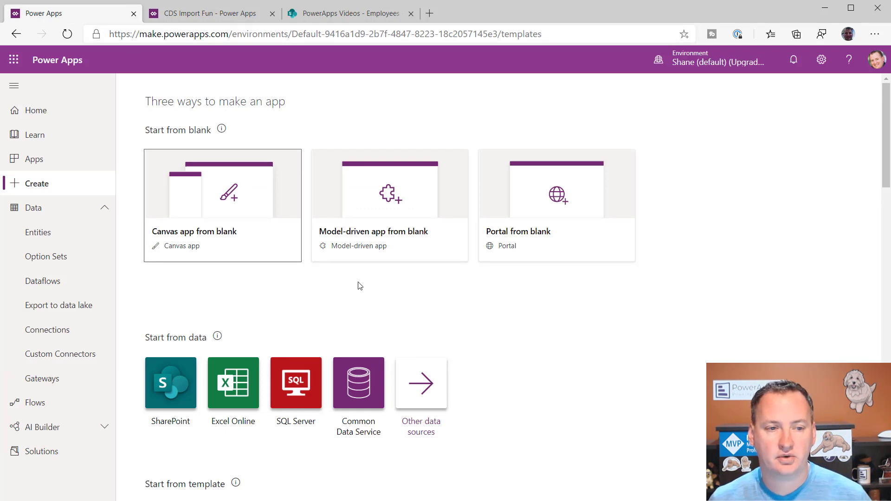
click(28, 234)
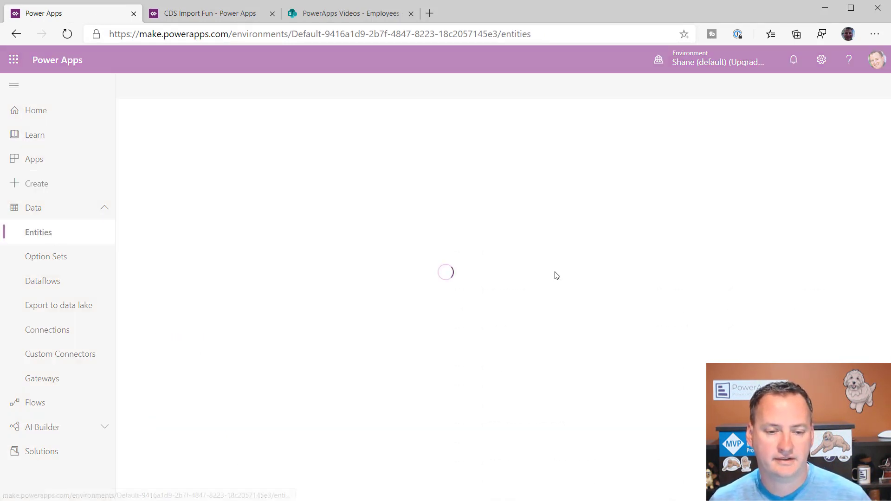
scroll(249, 303, down, 5)
scroll(242, 301, down, 3)
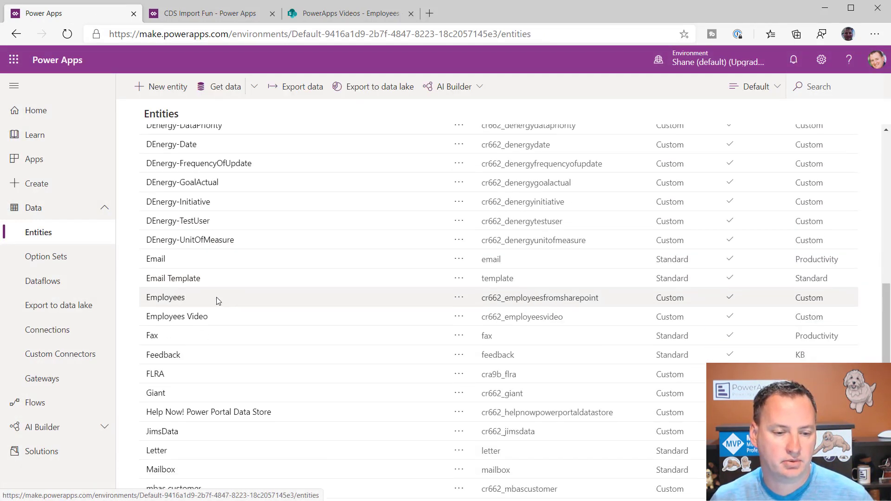
click(180, 317)
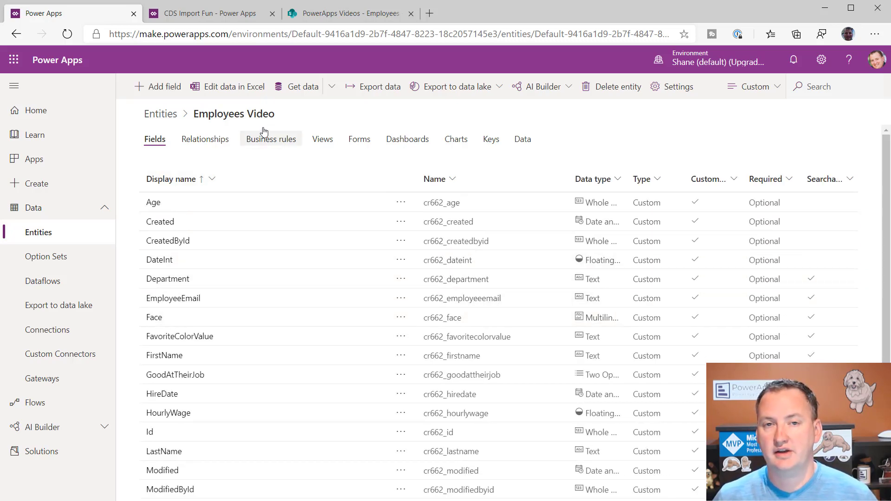
- Open the Employees Video entity's data for editing in Excel and enable editing in the downloaded workbook
click(241, 95)
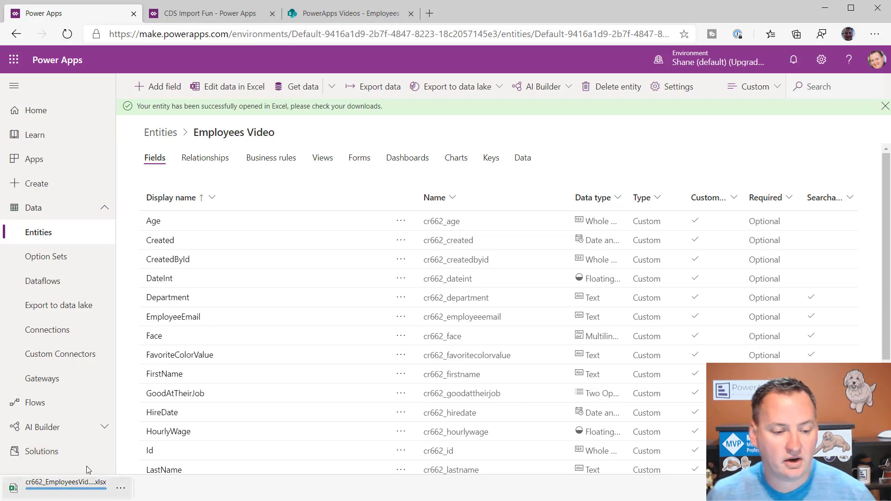
click(47, 493)
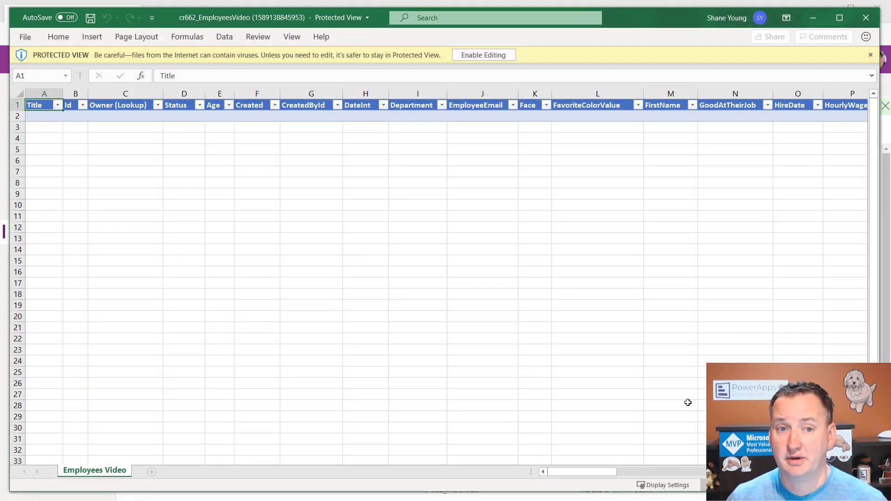
click(492, 56)
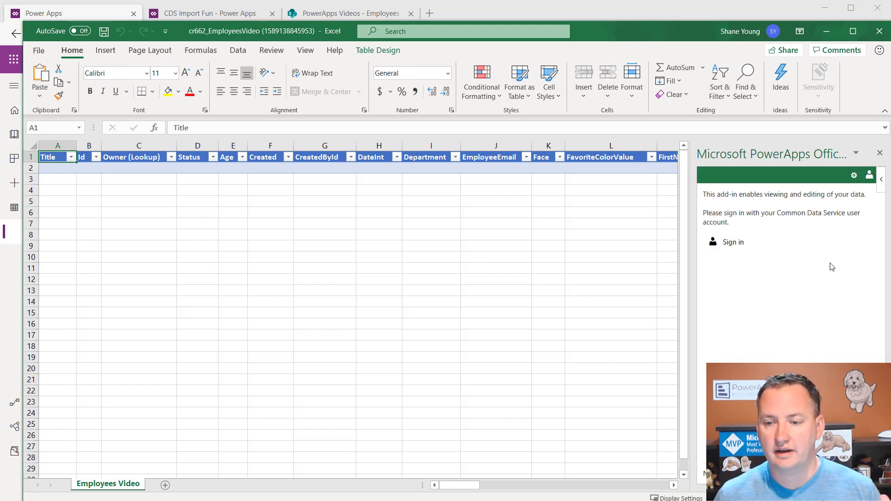
- Sign in to the PowerApps Office add-in with the work account, enter the account password, and choose to stay signed in without being asked again
click(733, 246)
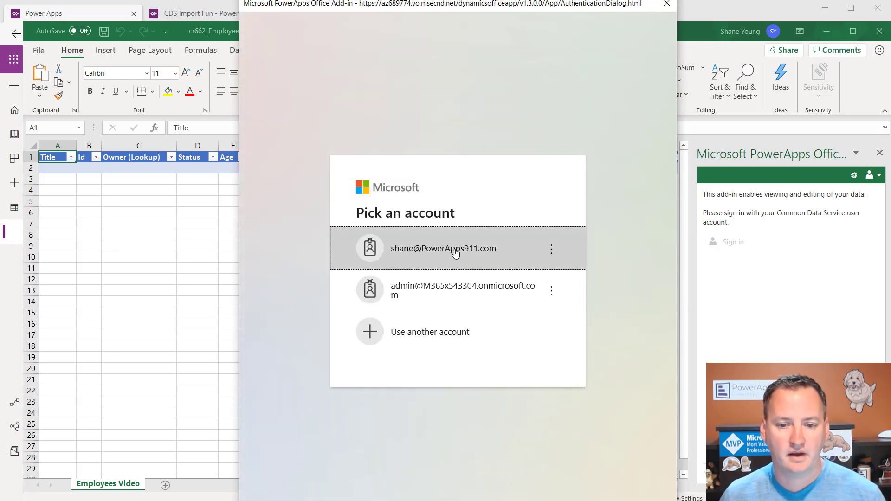
click(455, 253)
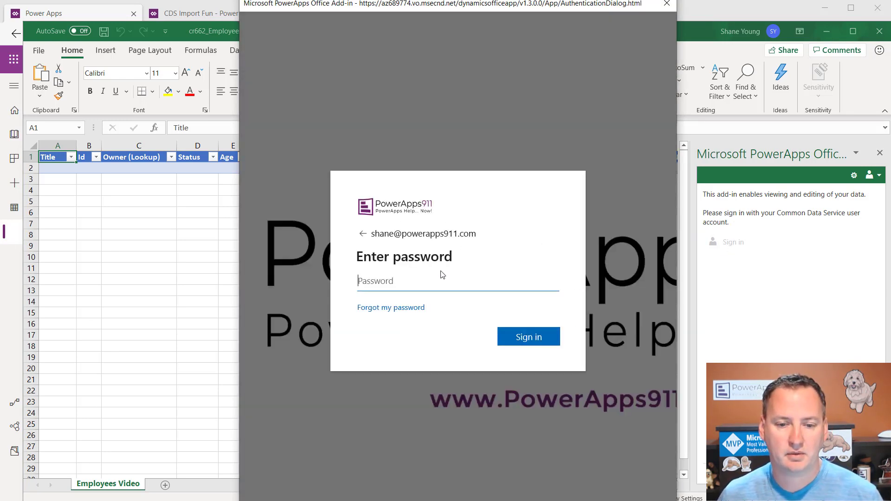
text(*)
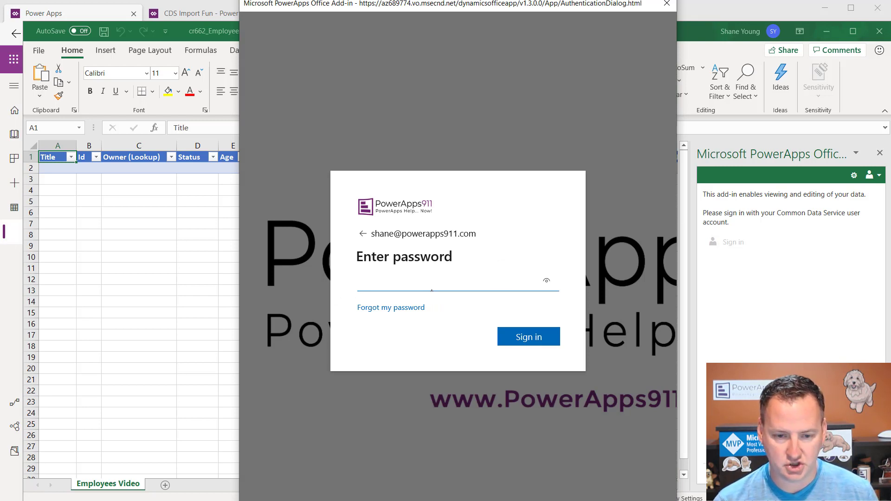
text(*)
key(Return)
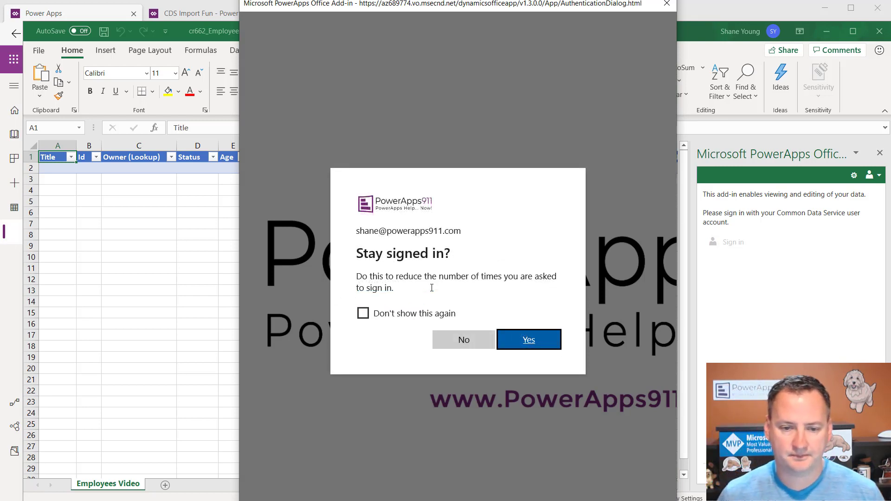
click(441, 313)
click(525, 339)
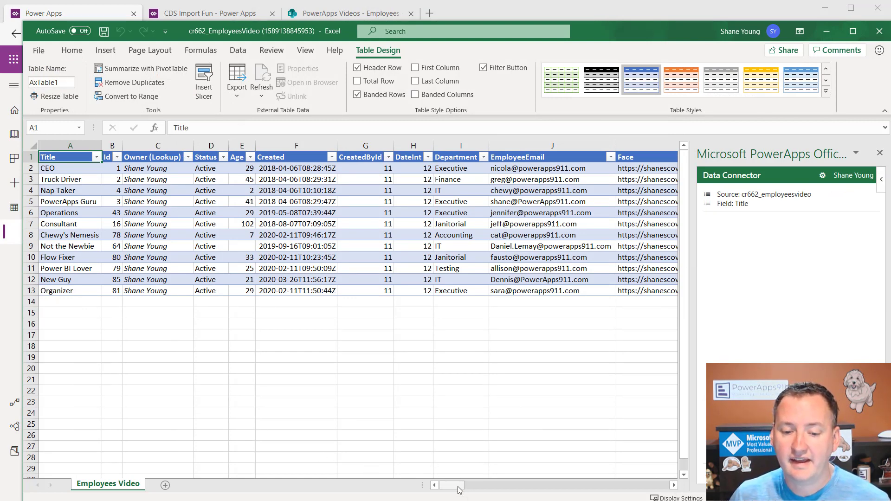
drag(458, 486, 512, 496)
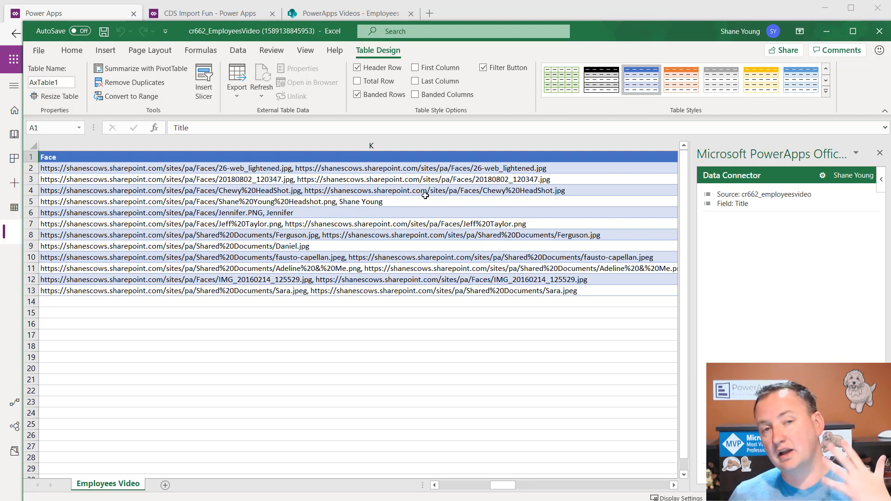
click(377, 168)
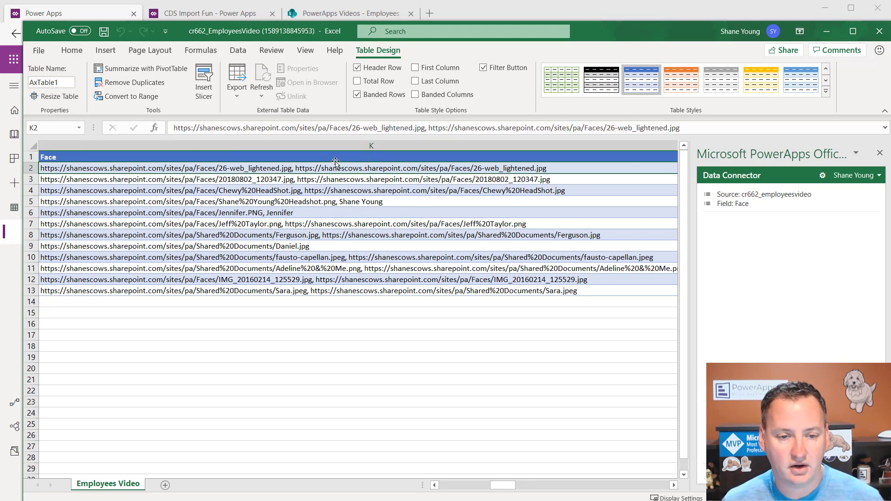
click(426, 128)
key(shift+End)
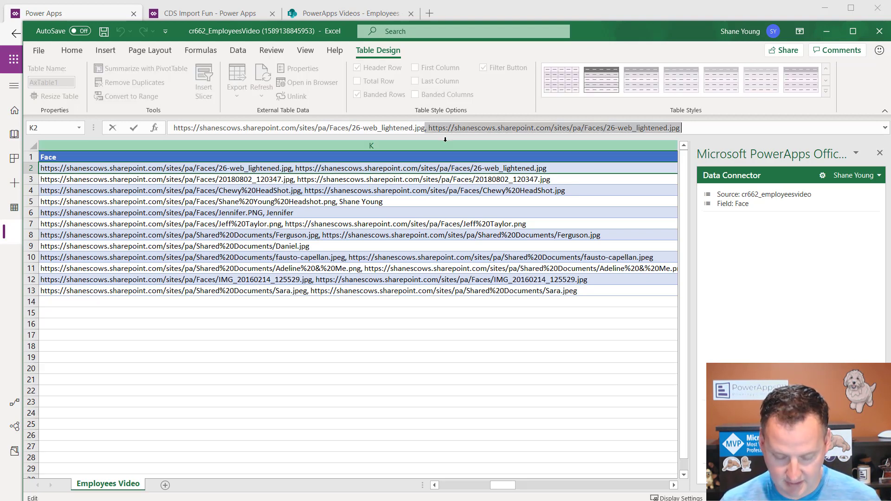
key(Delete)
click(458, 184)
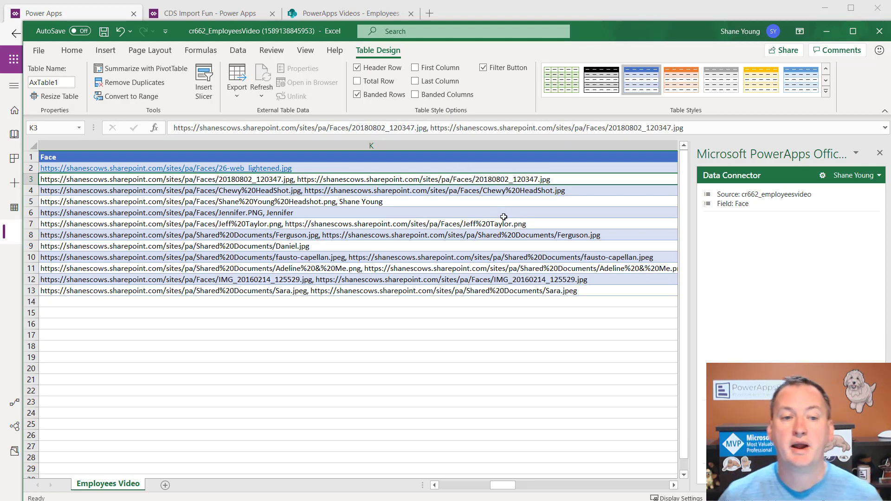
drag(507, 483, 488, 487)
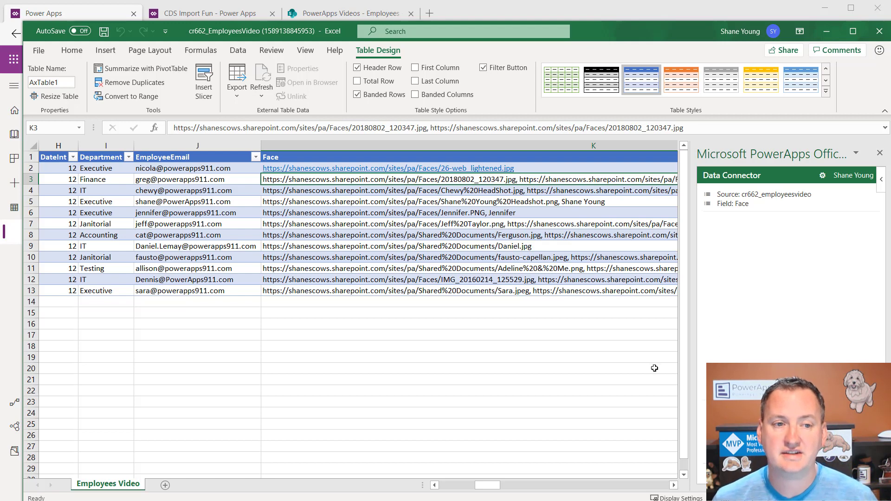
- Switch to the CDS Import Fun app in Power Apps Studio and refresh the Employees Videos data source
click(153, 17)
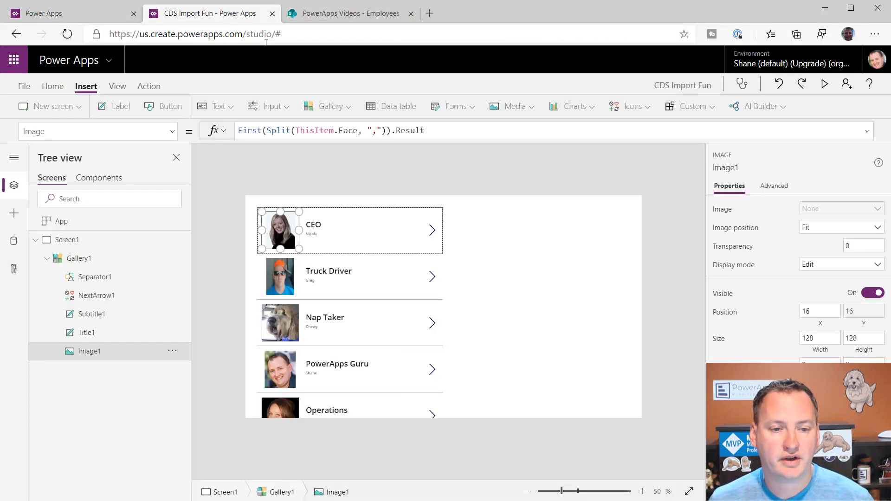
click(14, 241)
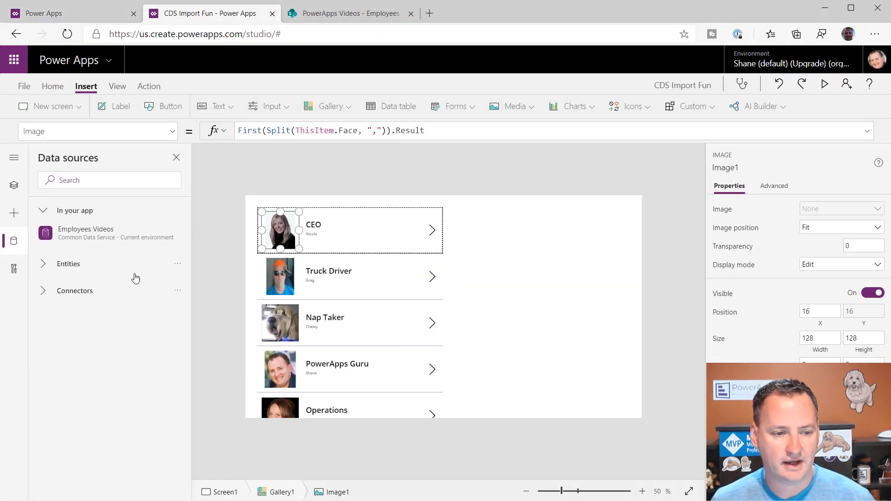
click(178, 234)
click(198, 256)
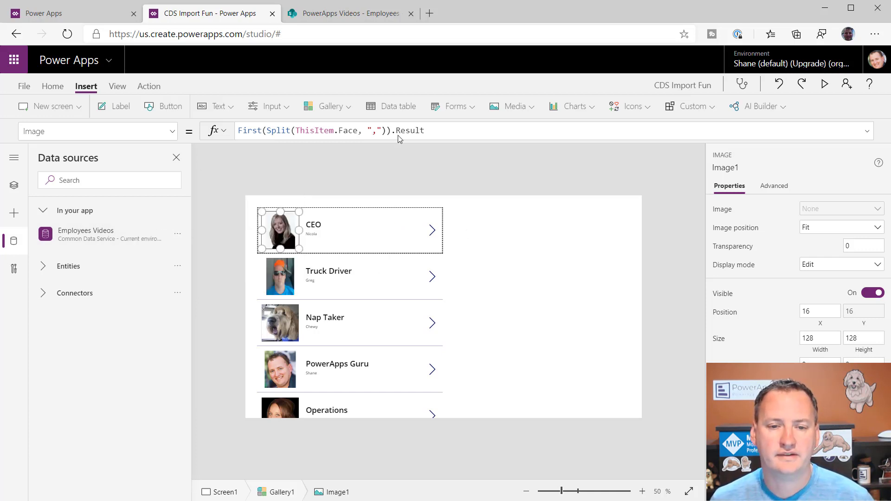
- Replace Image1's Image formula with ThisItem.Face
click(441, 131)
key(ctrl+a)
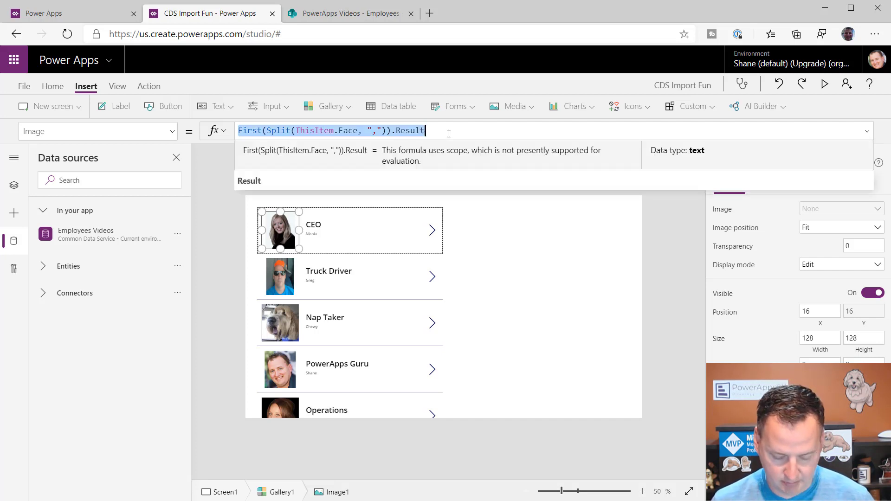
key(BackSpace)
text(this)
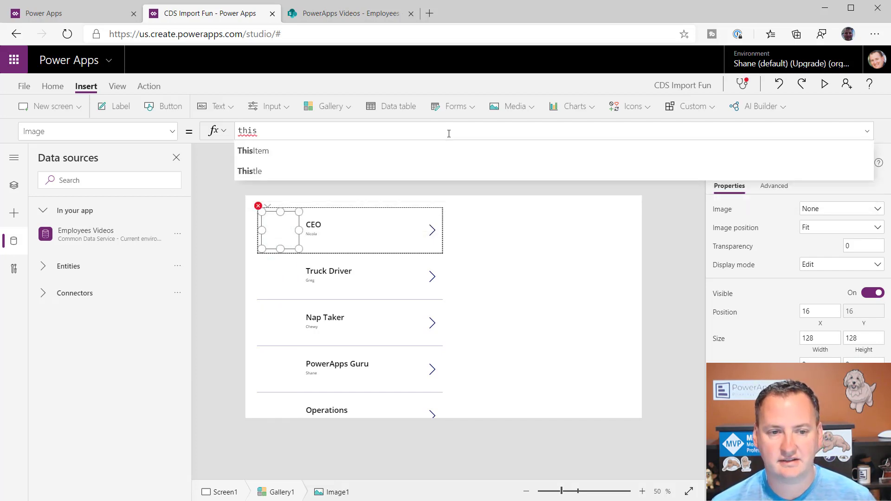
key(Tab)
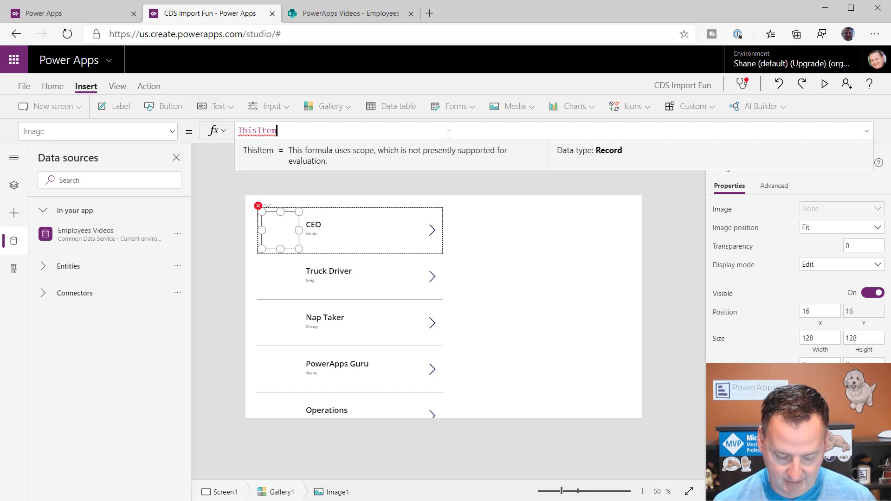
text(.Face)
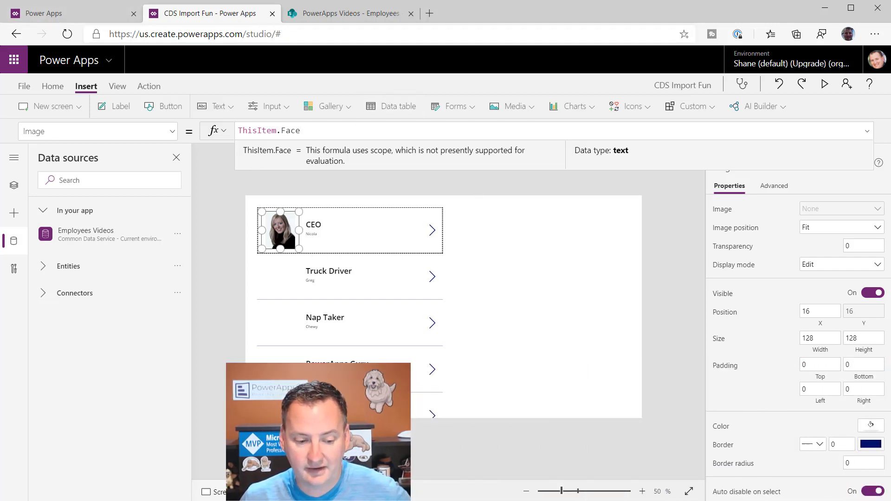
- Switch back to the Excel workbook and add a row below Organizer with the Title "Excel Did this"
key(alt+Tab)
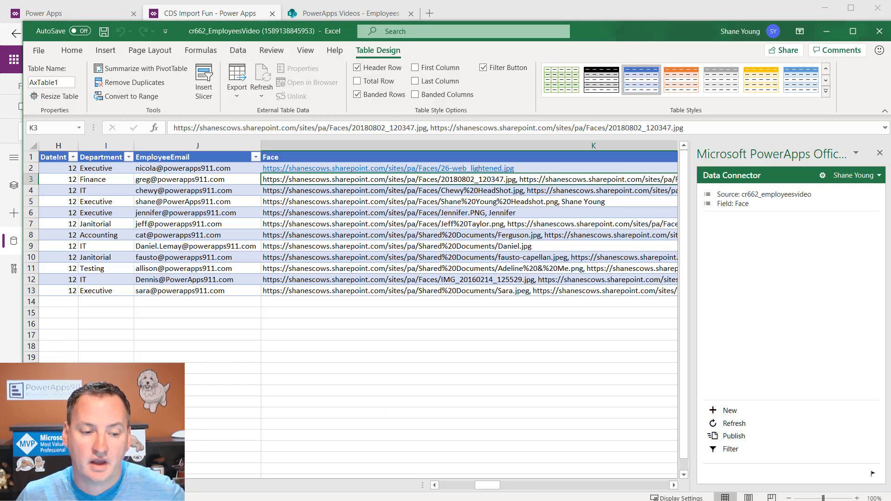
click(65, 302)
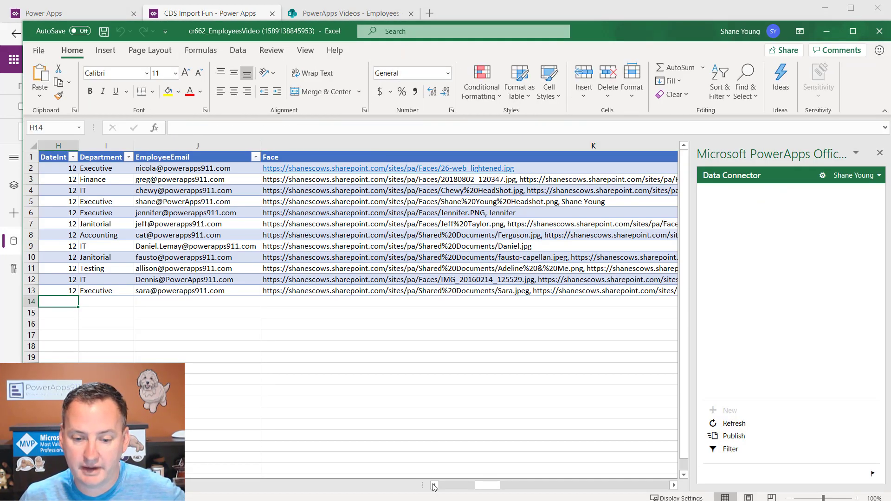
click(453, 485)
click(86, 306)
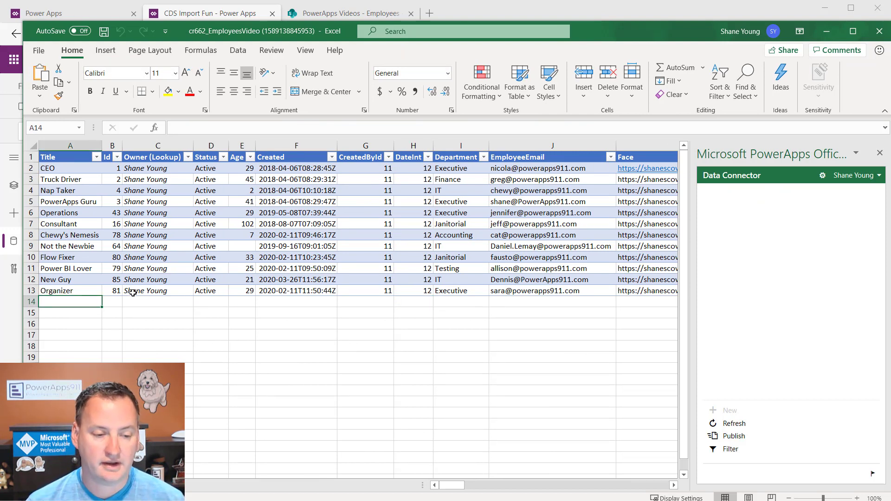
text(Ex)
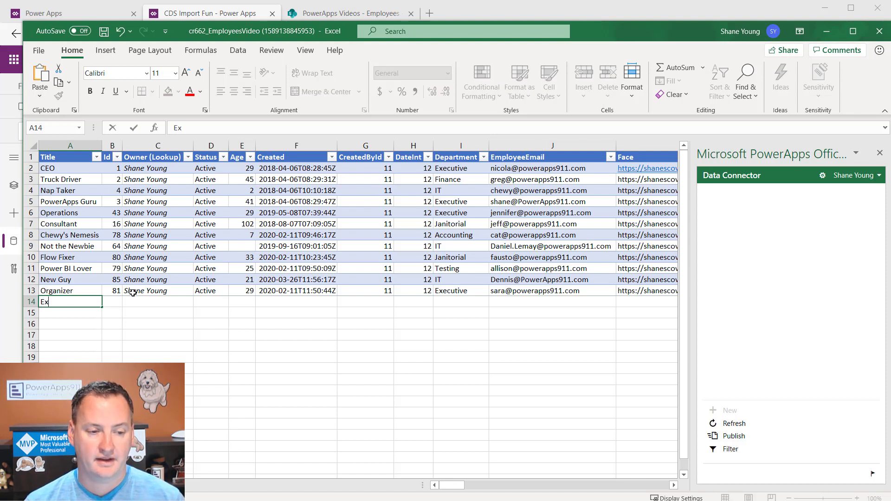
text(cel Did this)
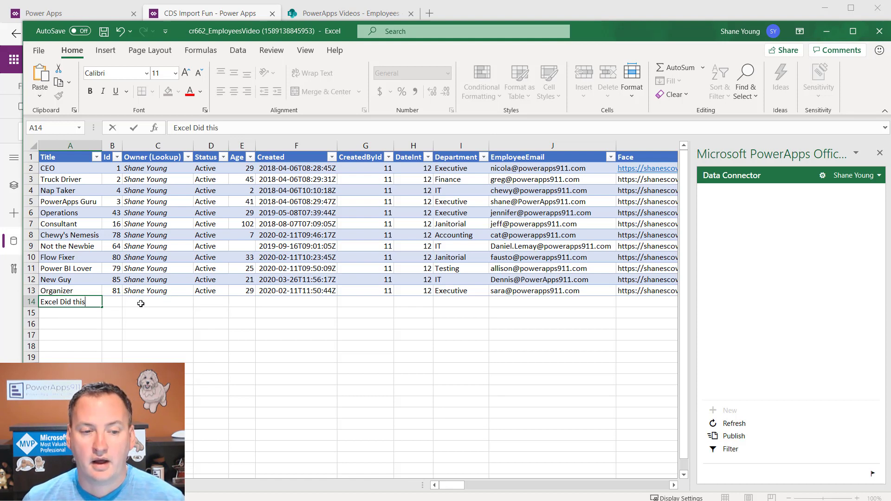
click(116, 300)
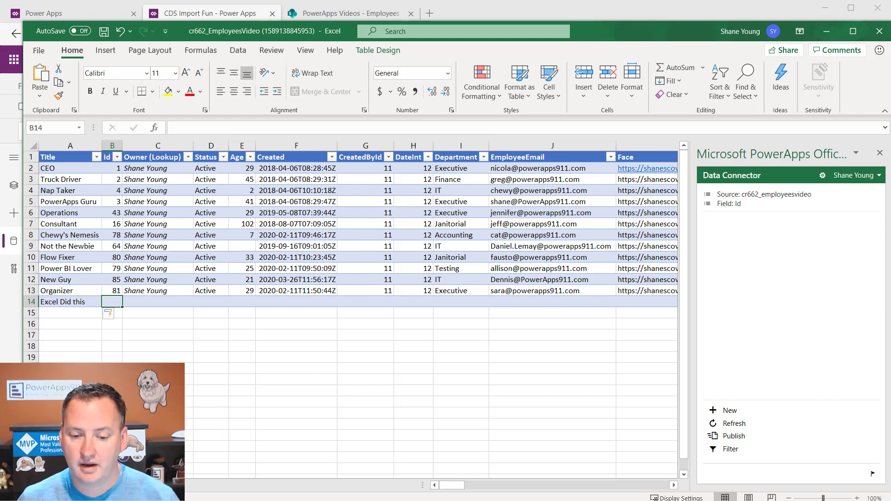
- Fill in the new row's FirstName with the employee's first name and publish the workbook to the Employees Video entity
drag(449, 485, 565, 486)
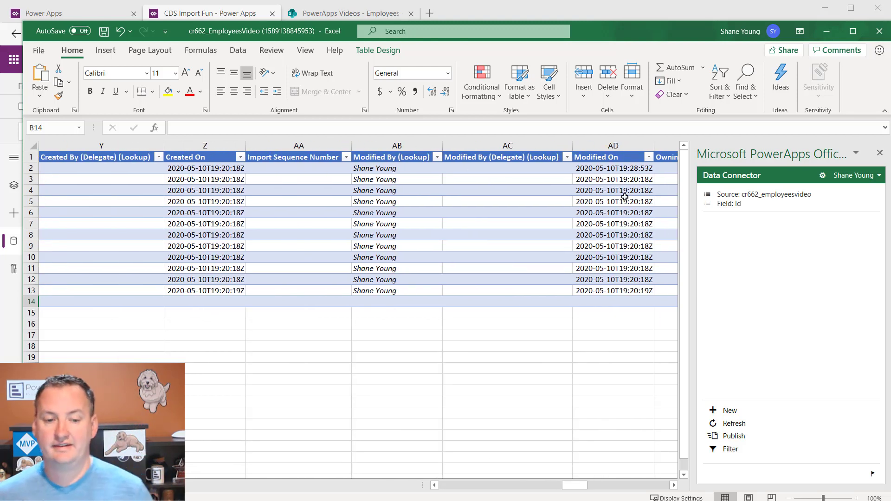
click(454, 486)
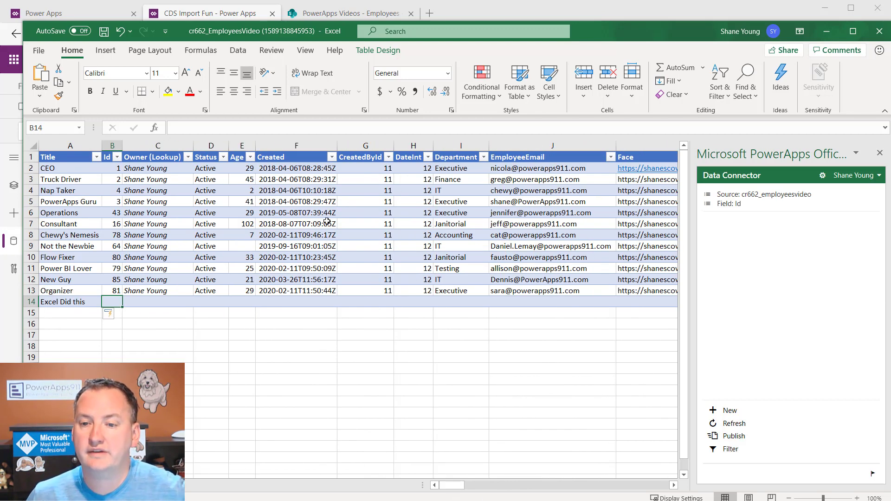
drag(454, 485, 515, 487)
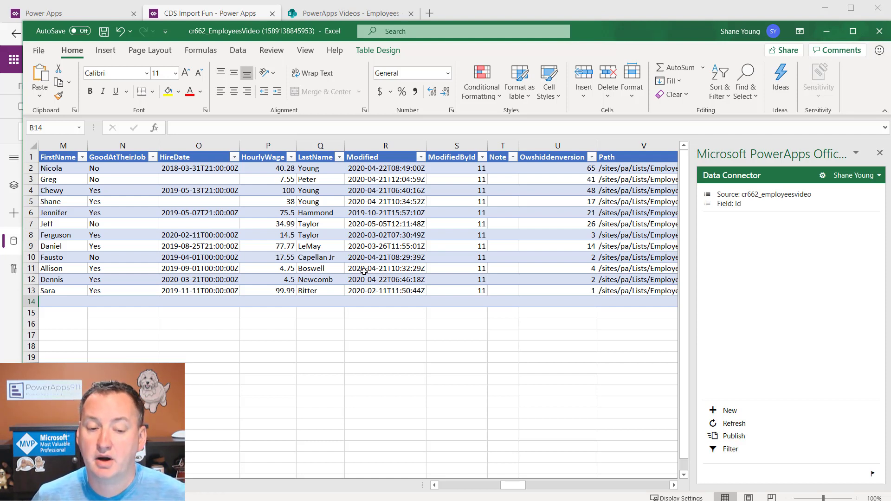
click(448, 486)
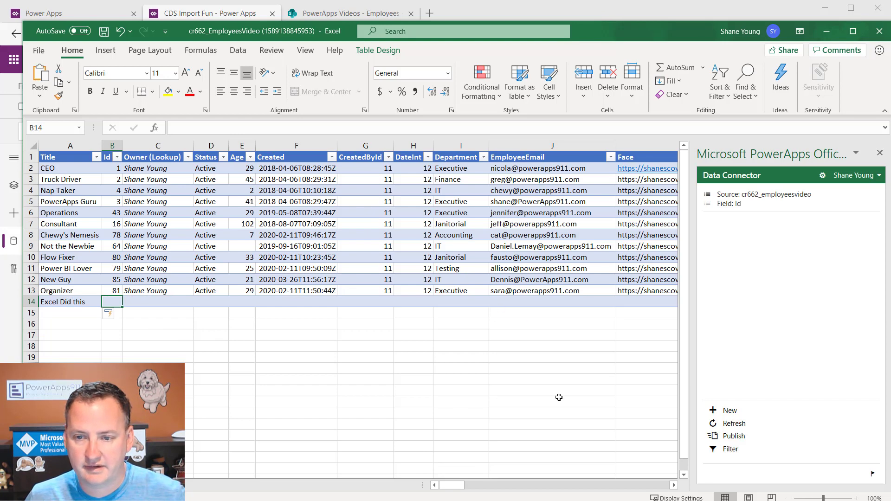
click(673, 485)
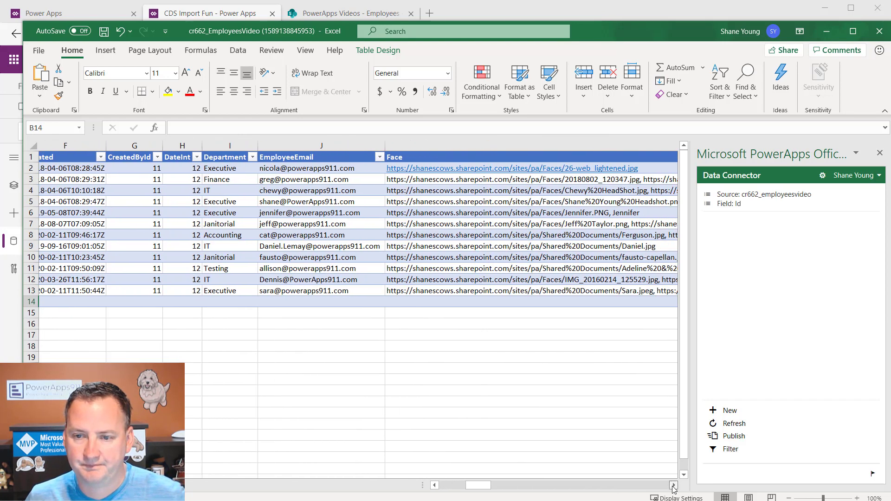
click(673, 486)
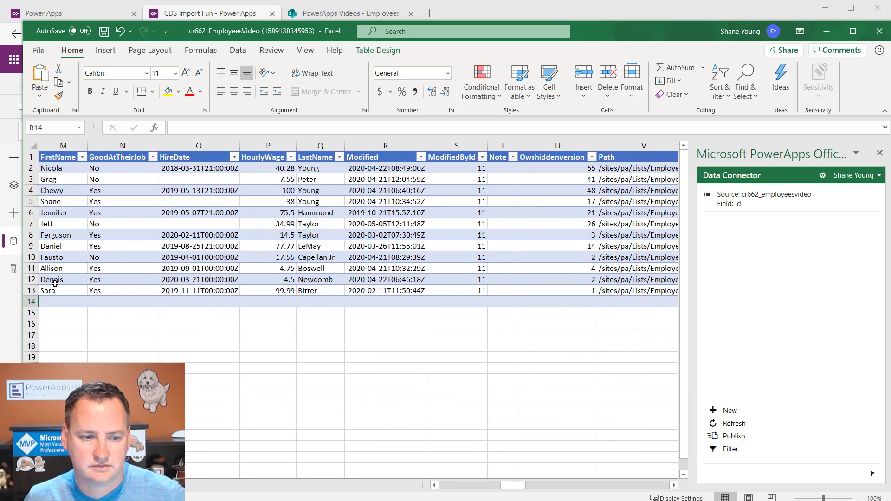
click(61, 303)
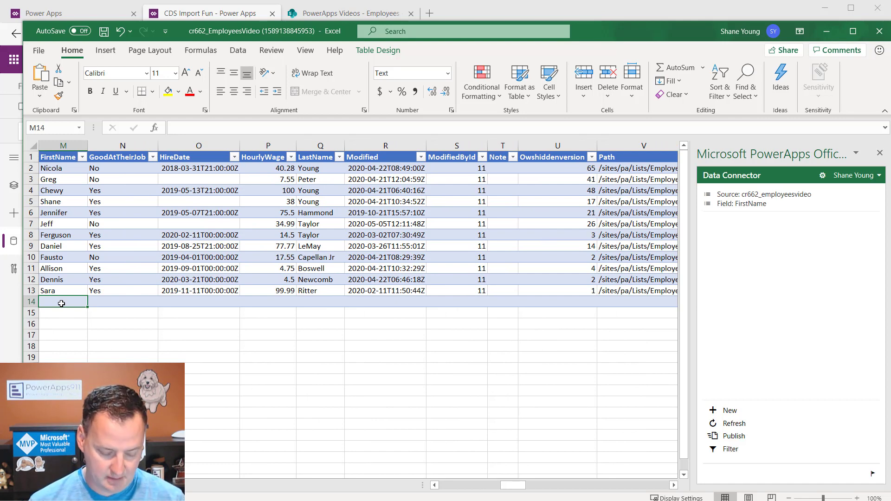
text(Bob)
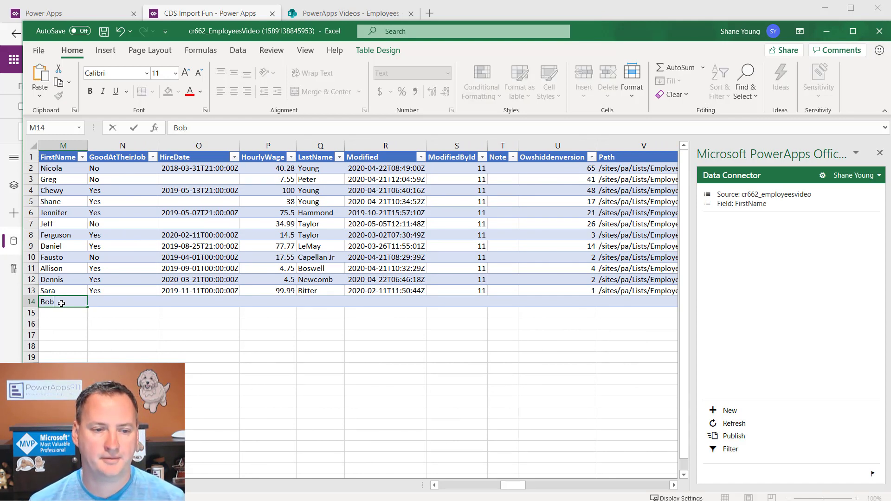
key(Tab)
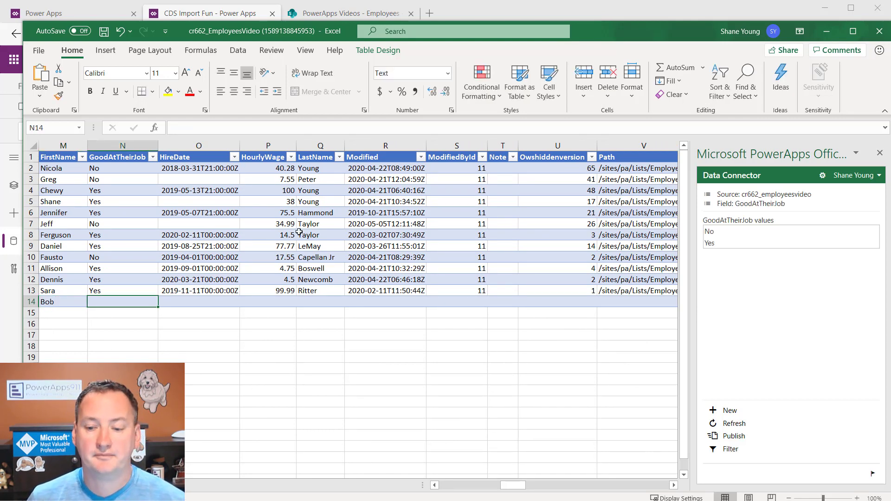
click(736, 437)
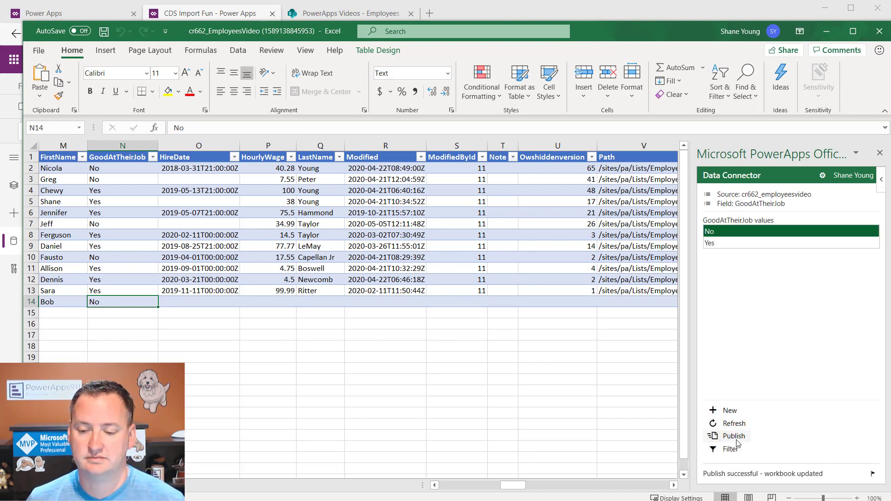
- Close the SharePoint Employees list page and refresh the Employees Videos data source in the canvas app
click(347, 13)
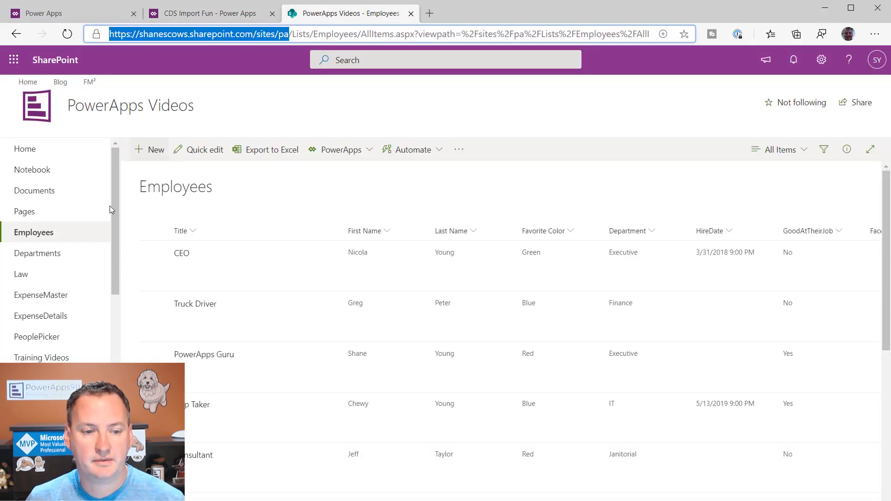
click(411, 14)
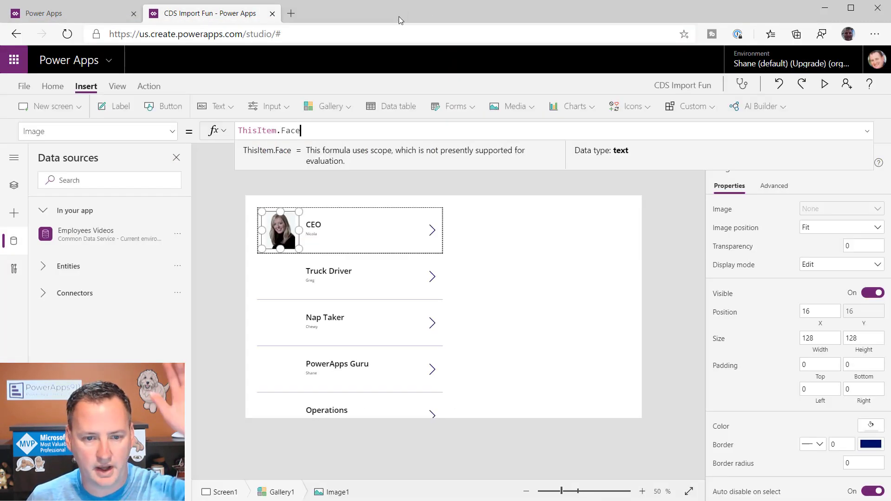
click(177, 233)
click(202, 255)
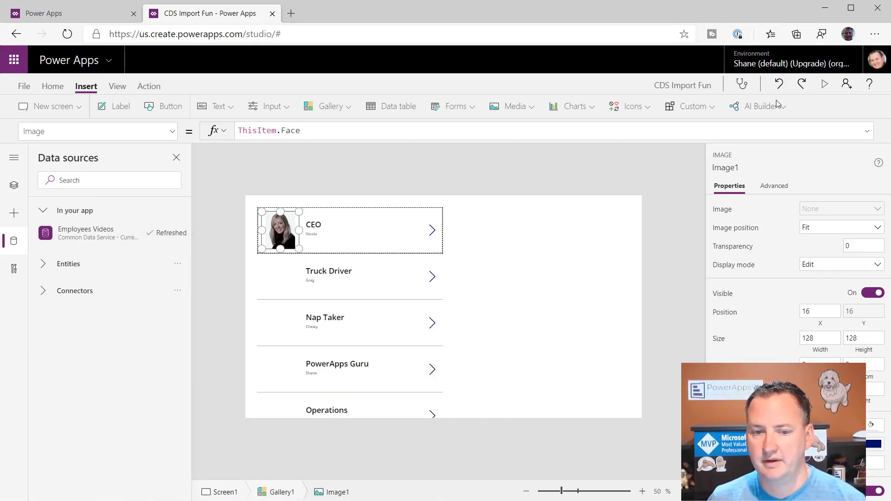
- Preview the canvas app and check the end of the gallery for the "Excel Did this" record
click(824, 84)
scroll(253, 278, down, 10)
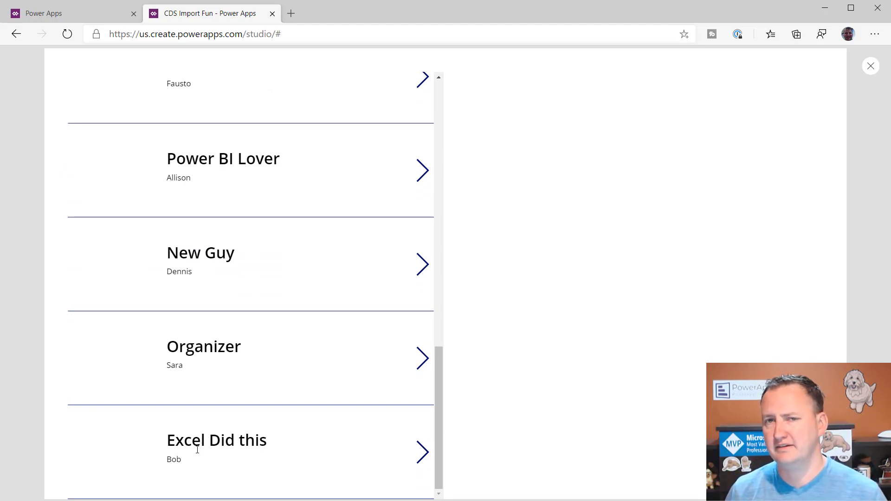
- Return to the Excel workbook and refresh the Employees Video data from the entity
click(79, 15)
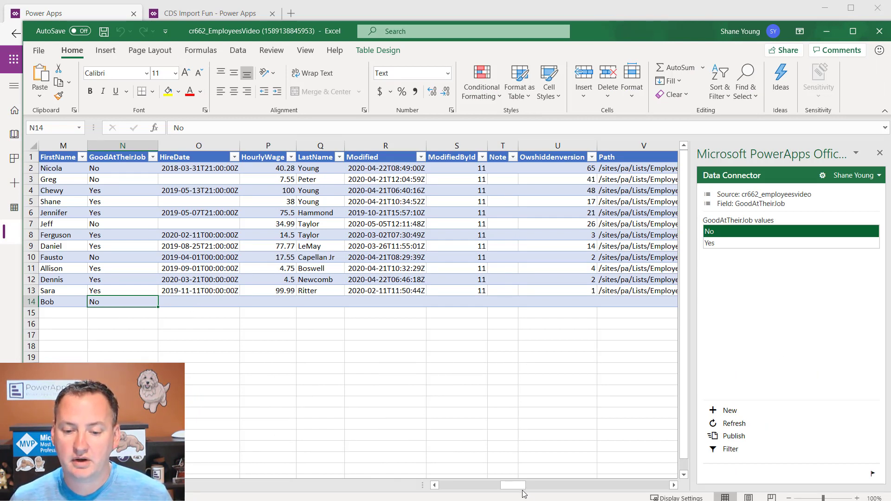
drag(522, 491, 461, 488)
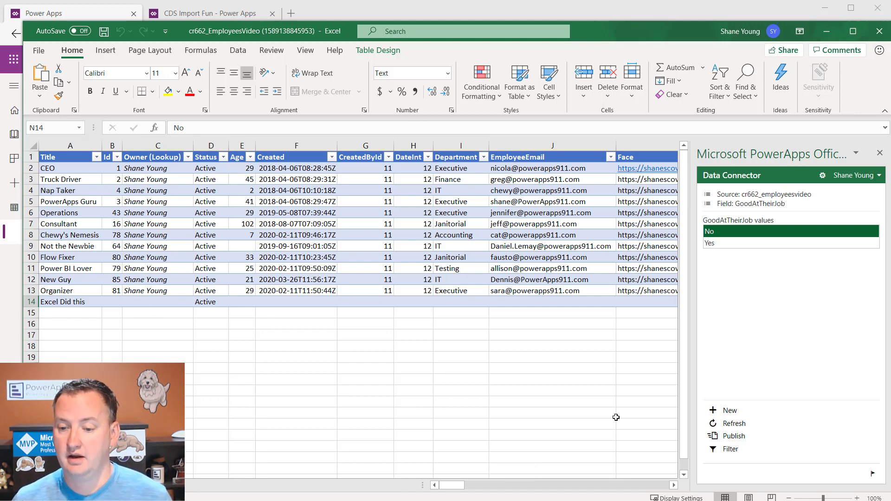
click(735, 424)
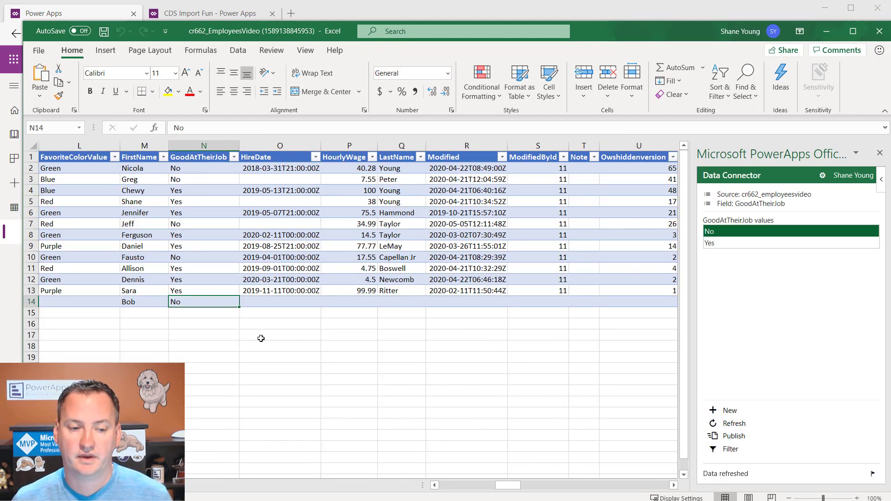
- Change the Owner lookup of the "Excel Did this" row to a different user from the lookup list
click(458, 486)
click(457, 487)
click(455, 486)
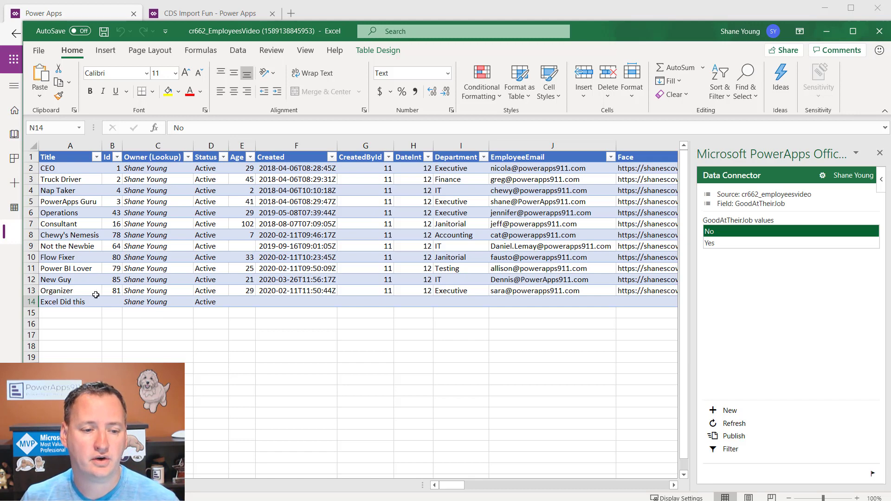
click(144, 301)
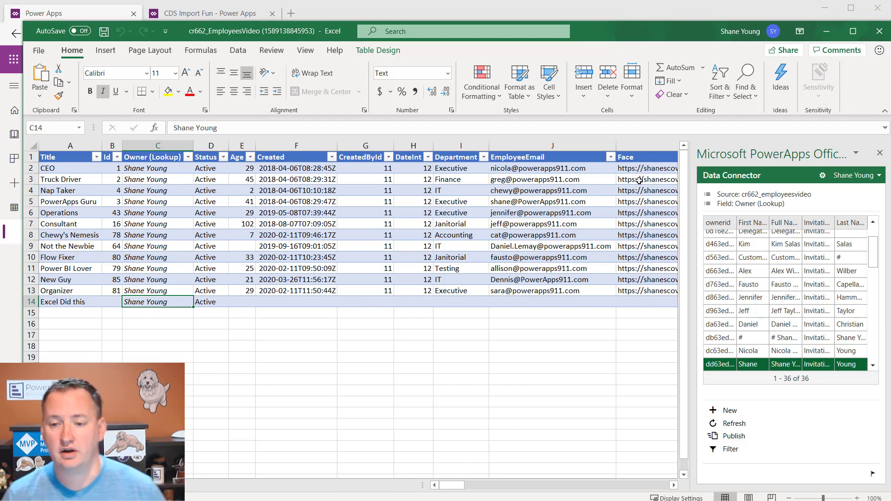
scroll(783, 327, down, 3)
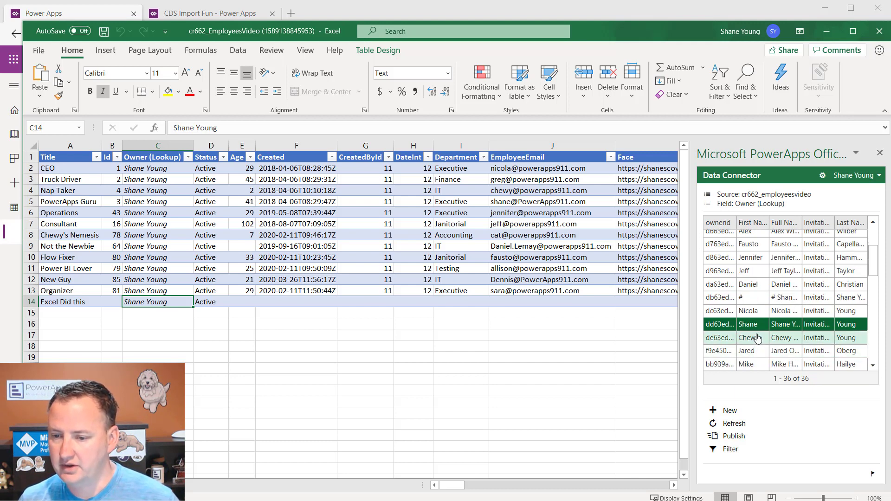
click(748, 341)
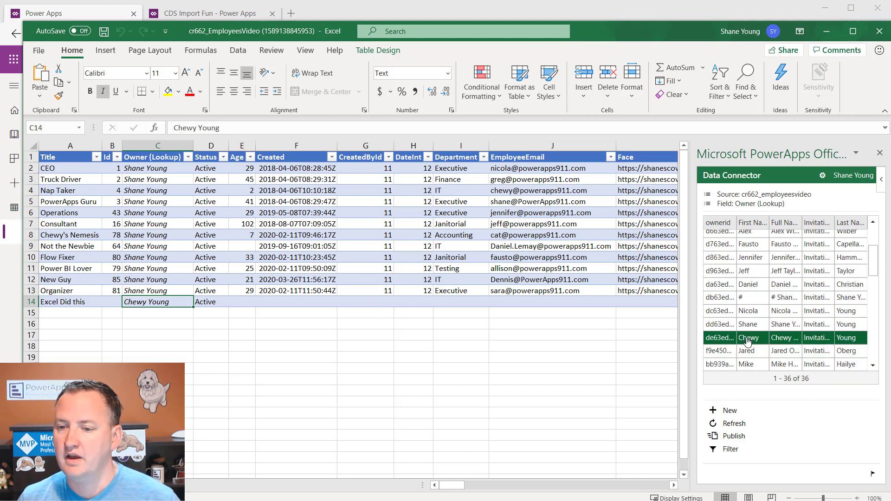
- Sort the owner lookup list by first name ascending and try to publish the owner change
click(763, 222)
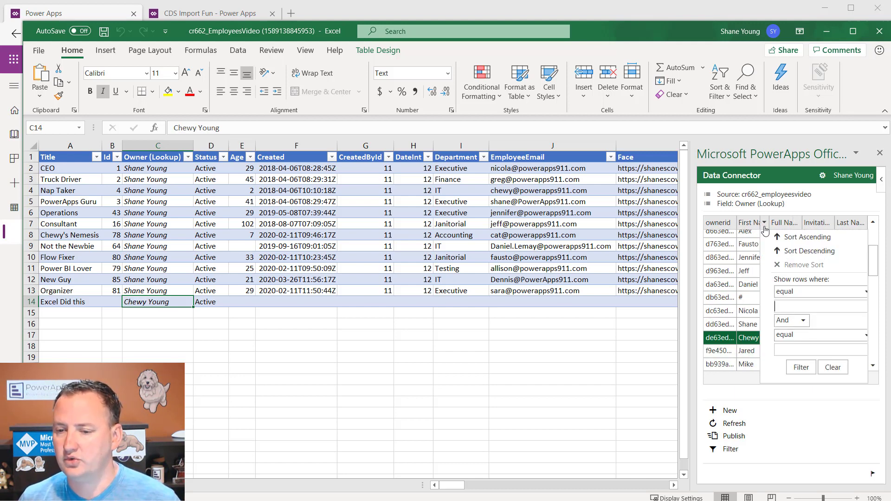
click(803, 238)
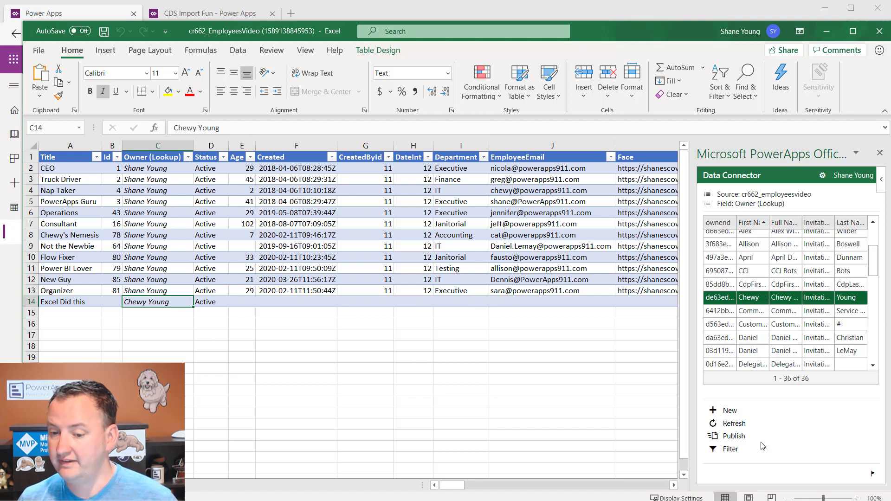
click(733, 437)
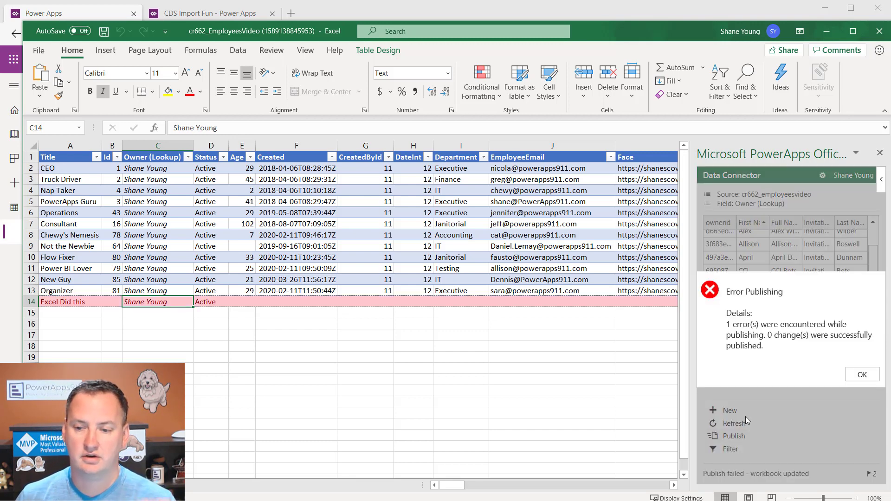
click(860, 375)
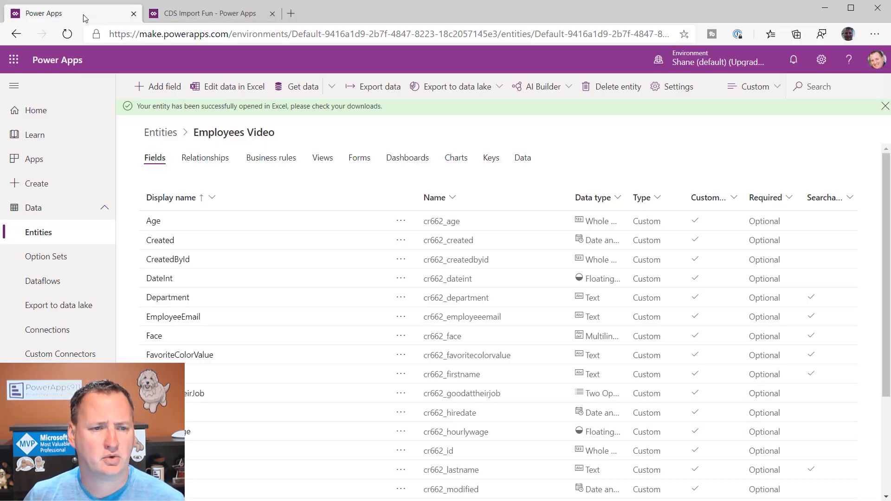
- Switch to Power Apps and start a new Employees Video field with the display name My Manager
click(87, 17)
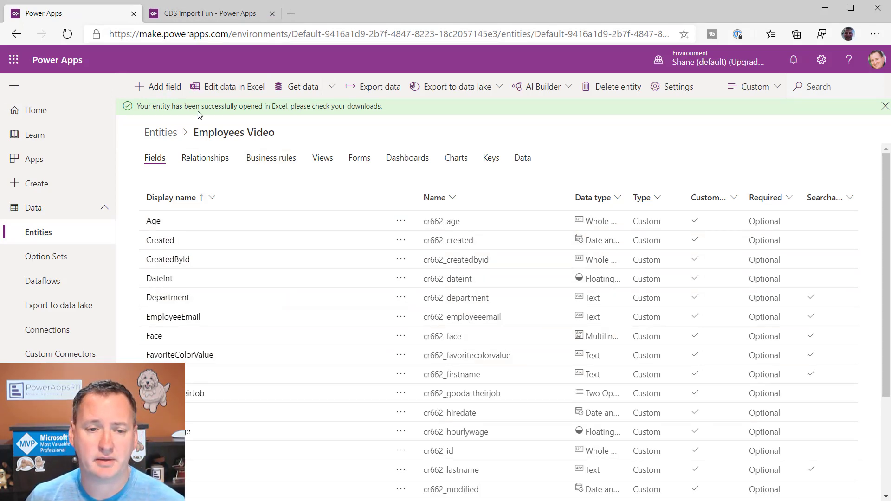
click(171, 89)
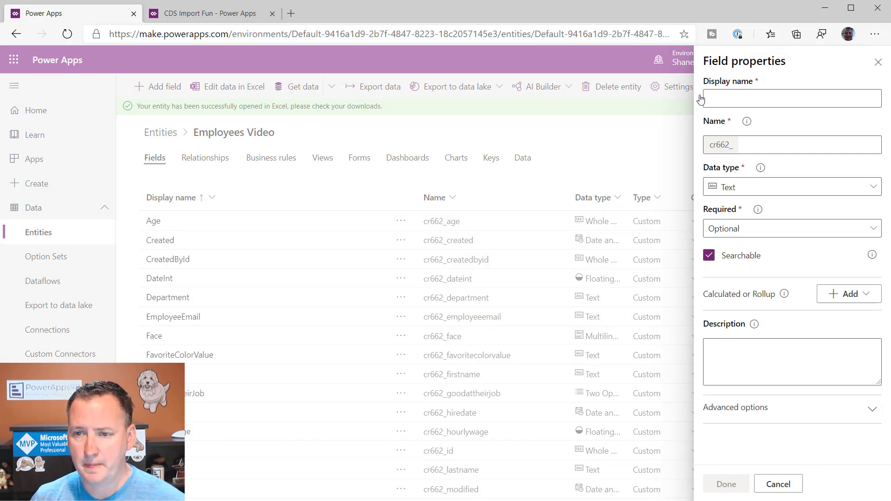
click(731, 95)
text(My )
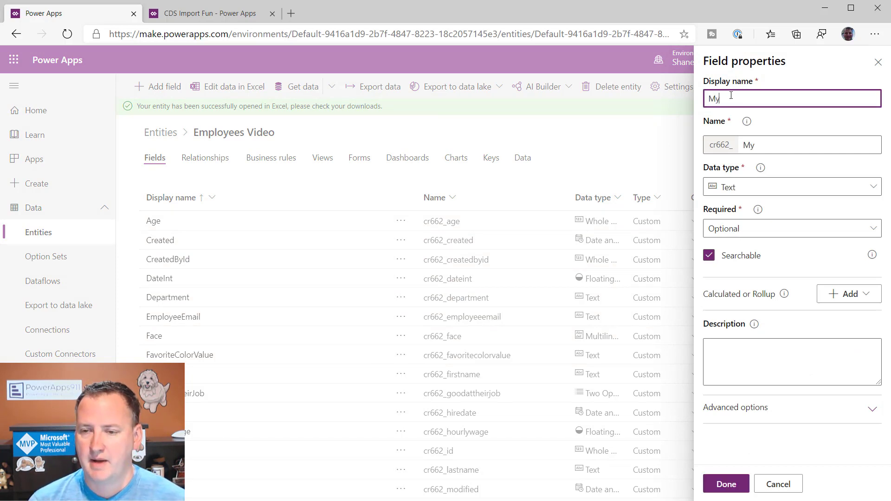
text( Manager)
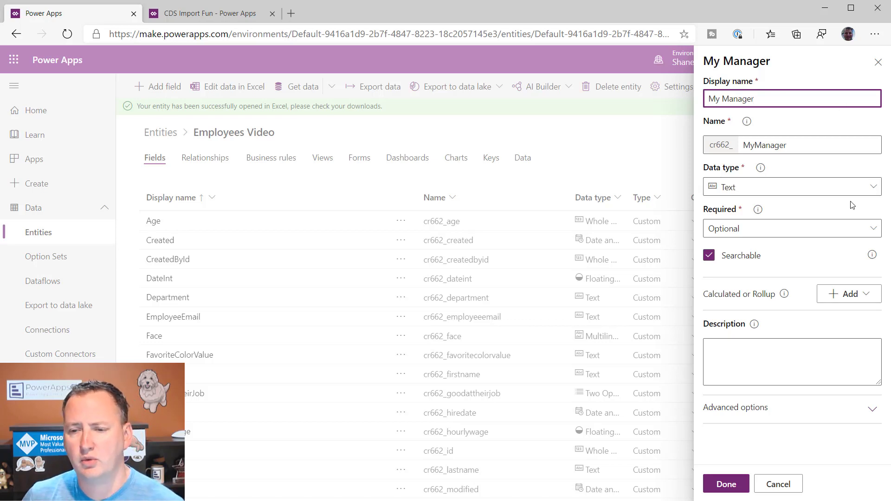
- Make My Manager a Lookup field related to the User entity and save the Employees Video entity
click(856, 187)
scroll(654, 264, down, 3)
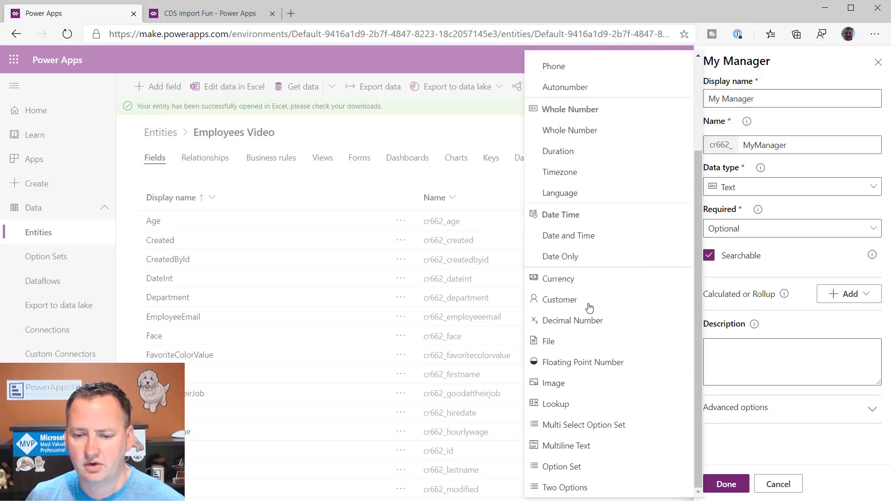
click(560, 459)
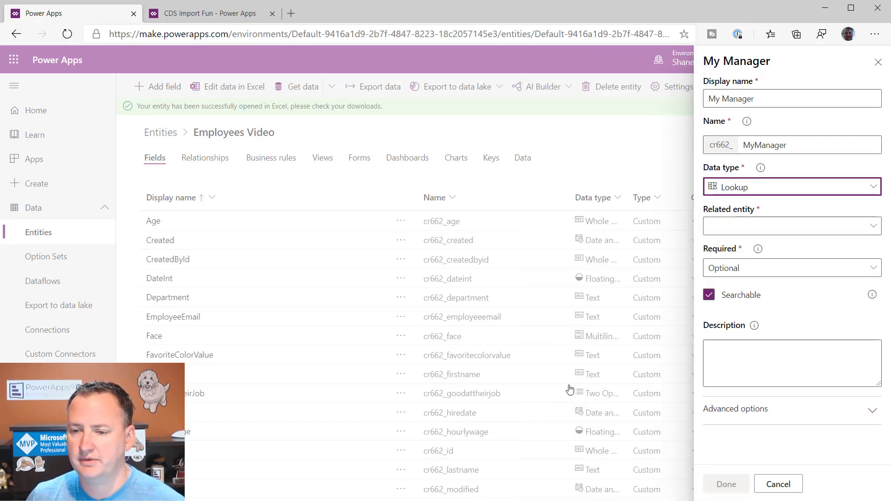
click(868, 227)
scroll(603, 278, down, 15)
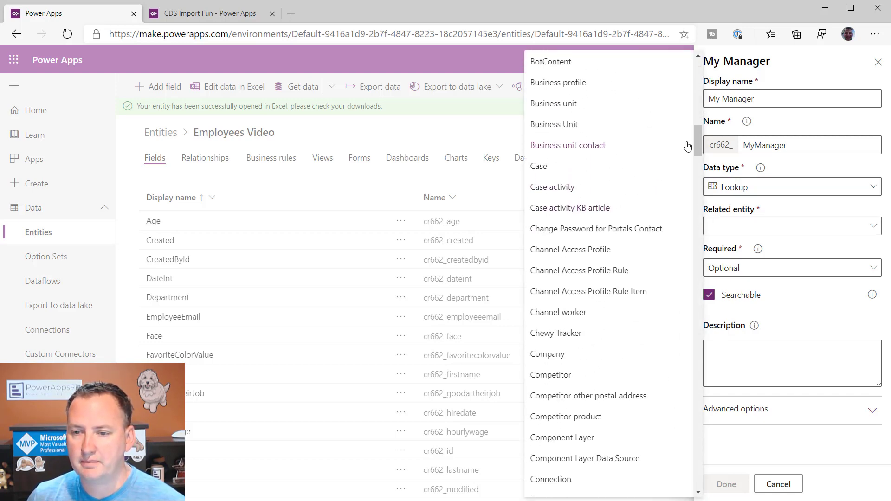
drag(701, 149, 698, 443)
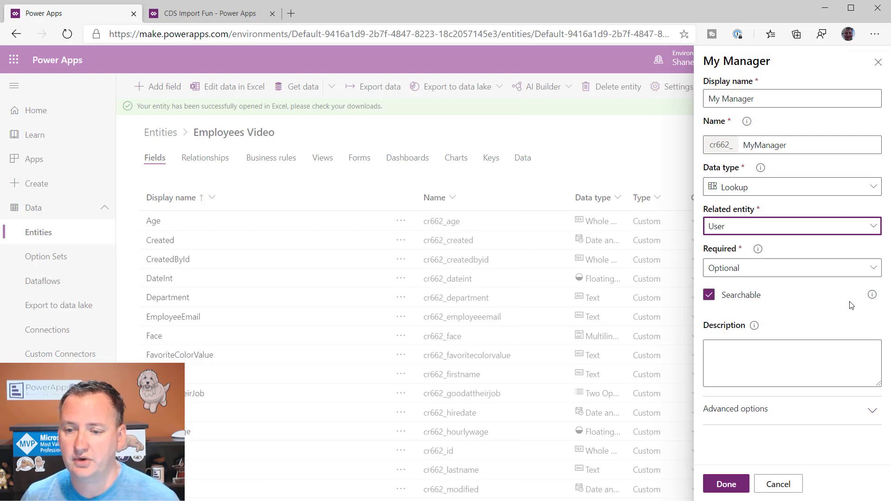
click(726, 484)
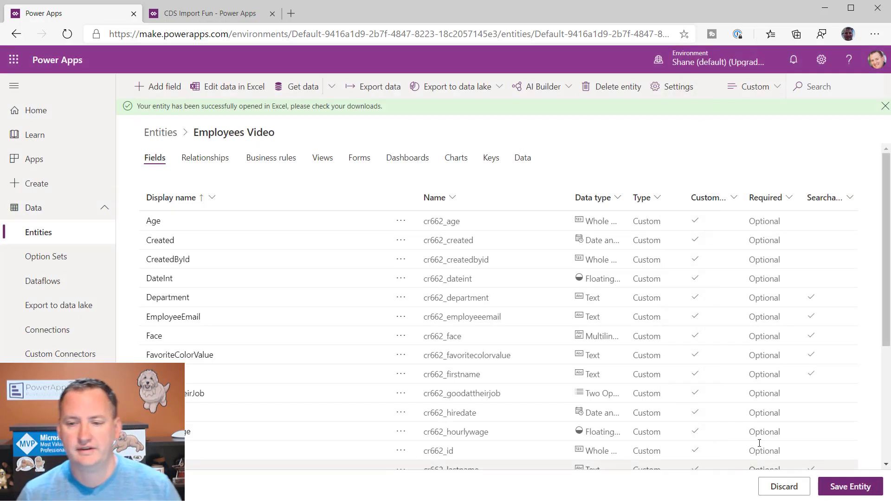
click(848, 483)
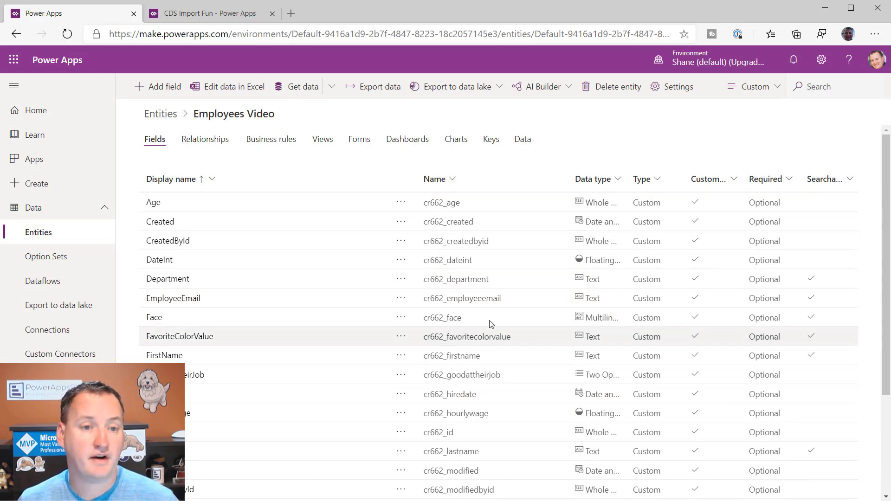
- Switch to the open Excel workbook, refresh its data and check its columns for the My Manager field
key(alt+Tab)
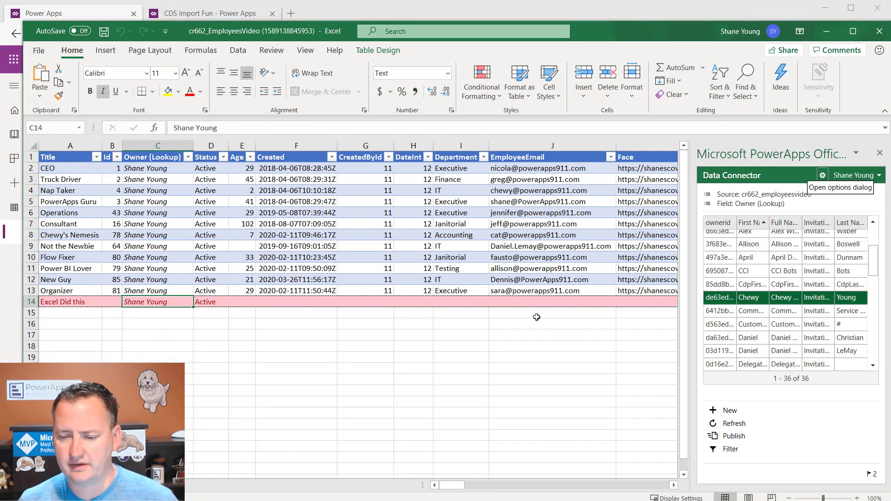
click(732, 425)
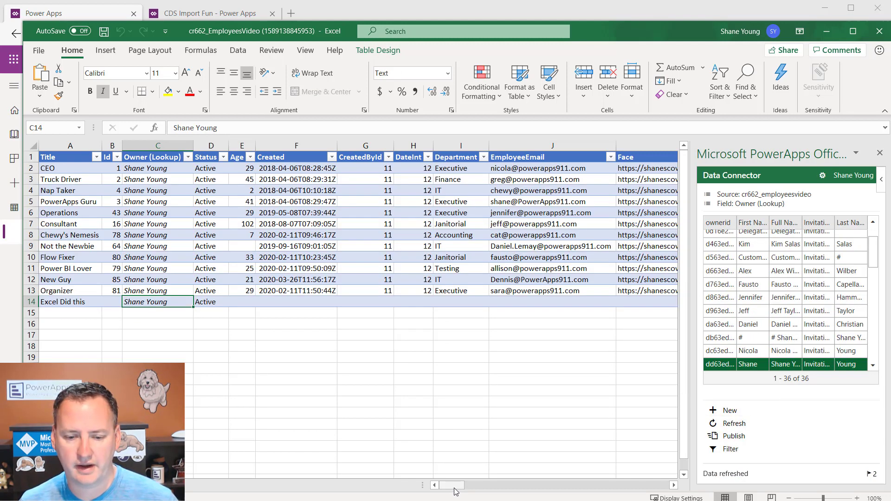
drag(454, 488, 675, 481)
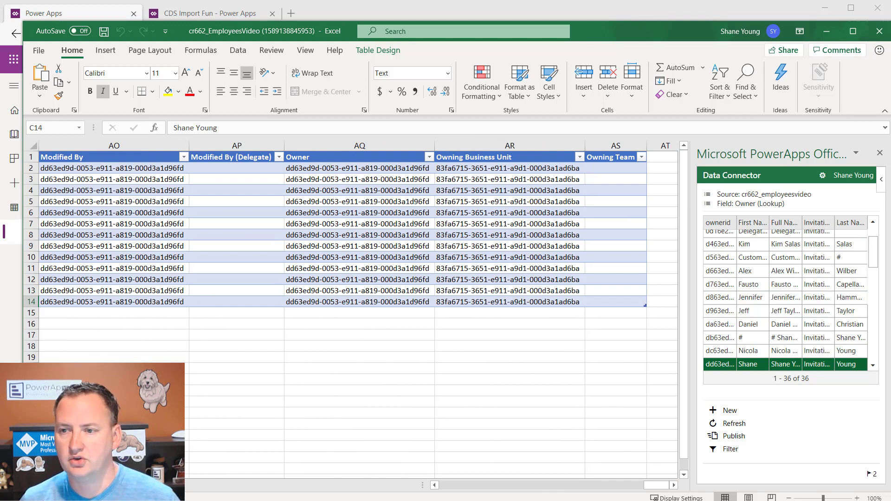
- Close the outdated workbook and open the Employees Video entity data in a new Excel workbook with editing enabled
click(887, 34)
click(316, 374)
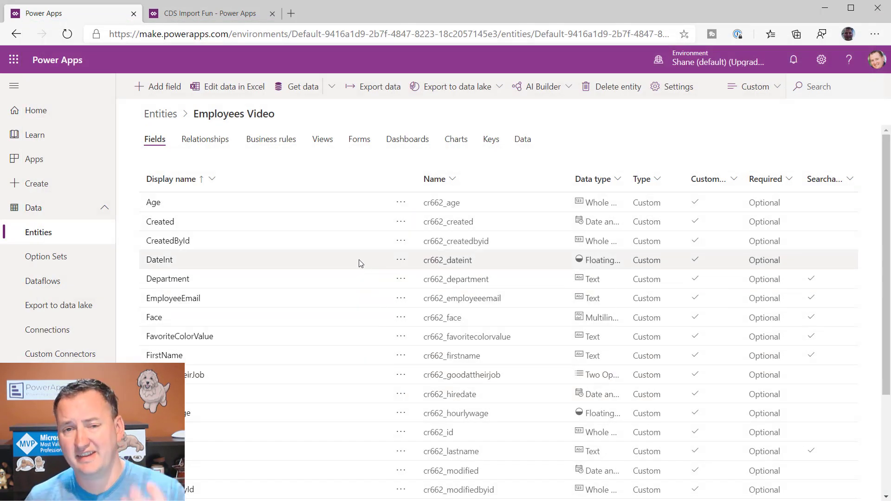
click(241, 88)
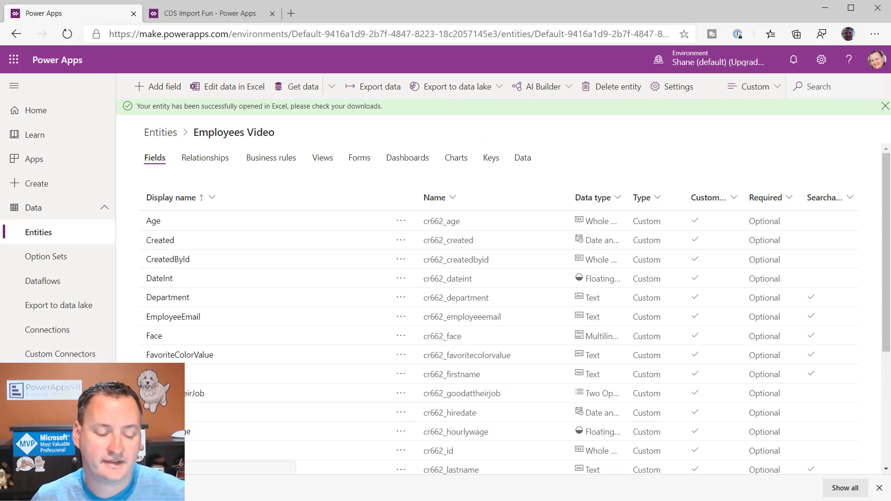
click(60, 488)
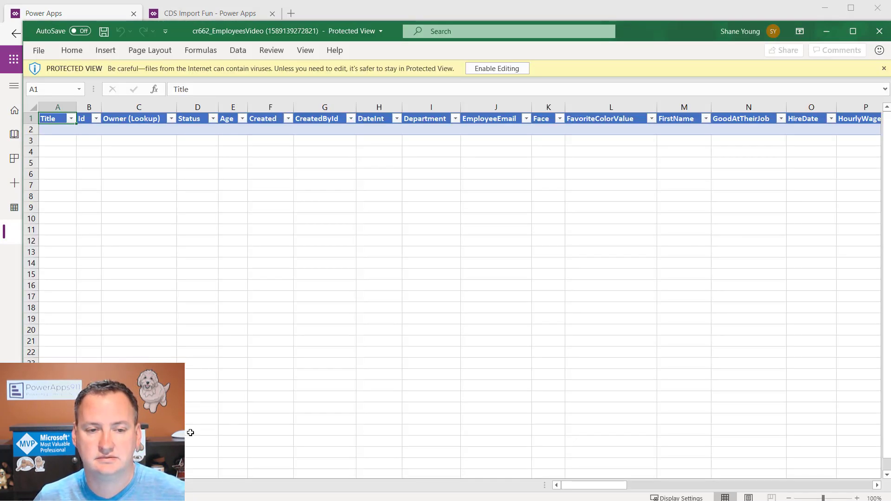
click(499, 68)
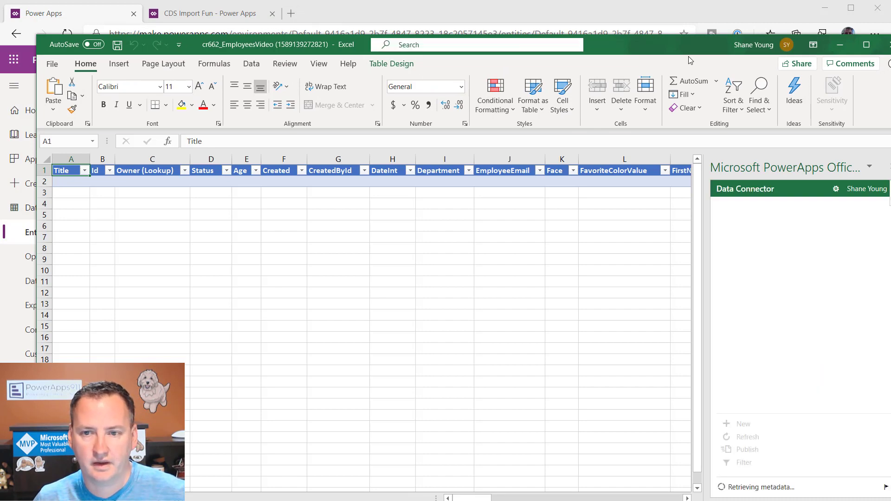
drag(637, 43, 615, 21)
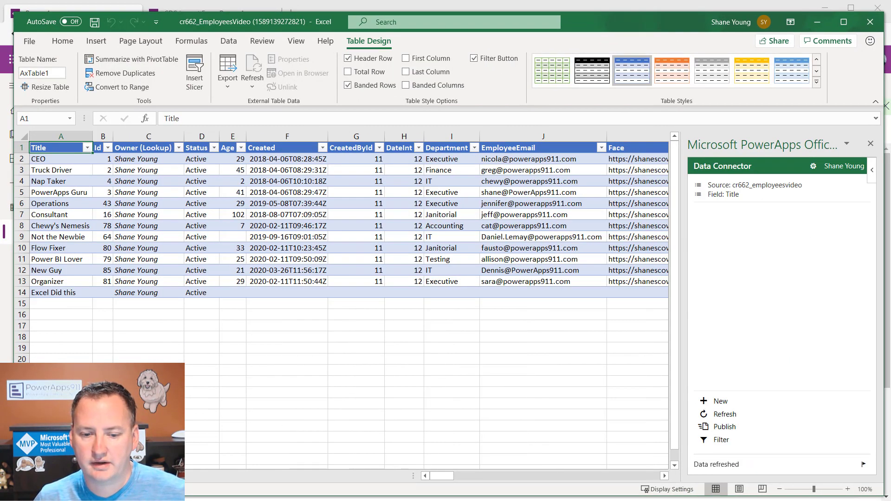
- Set My Manager in row 14 to a user picked from the list sorted by first name, and publish
drag(438, 478, 507, 477)
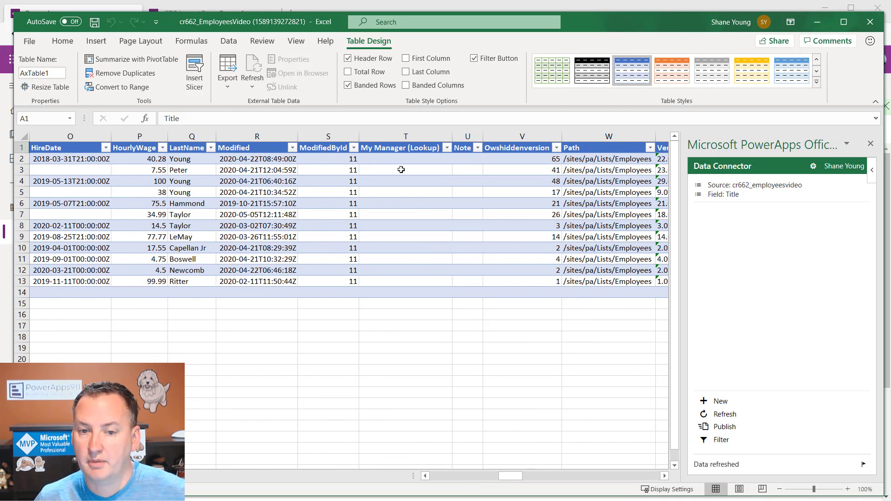
click(404, 293)
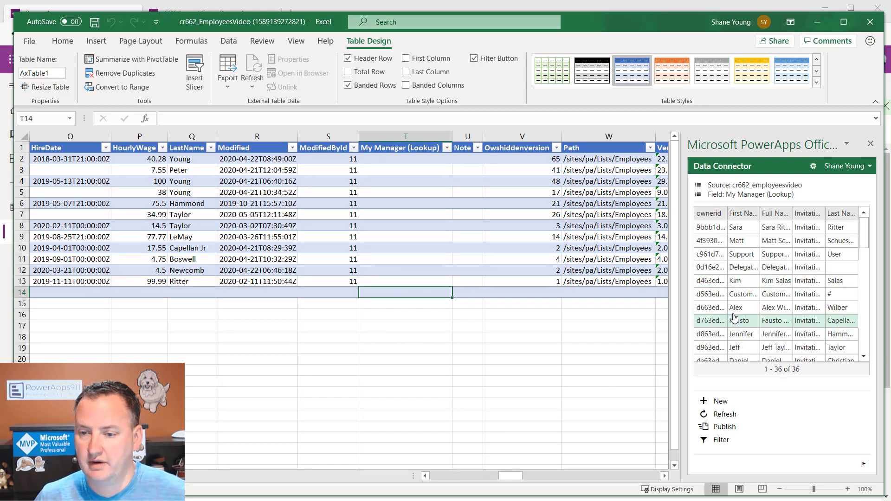
click(744, 214)
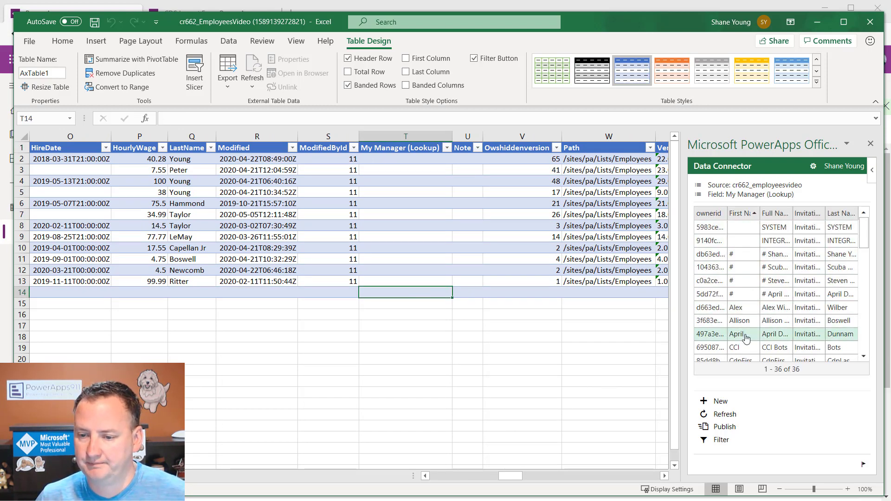
scroll(742, 325, down, 1)
click(740, 334)
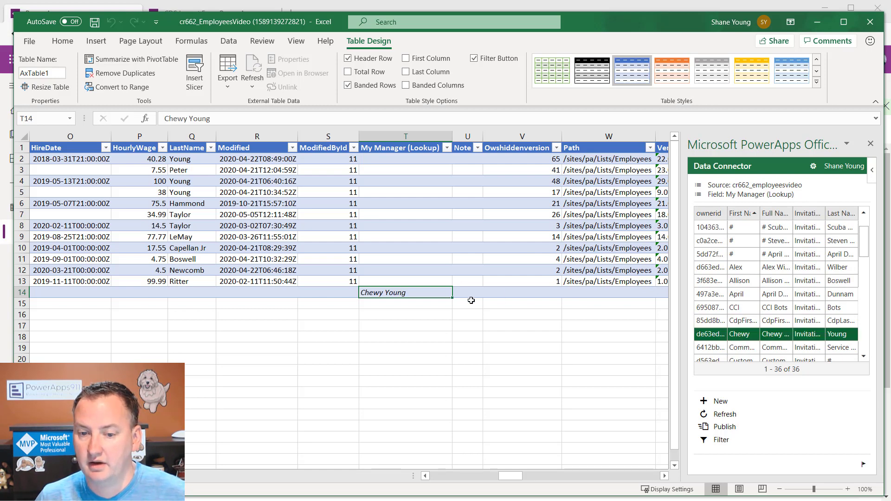
click(723, 426)
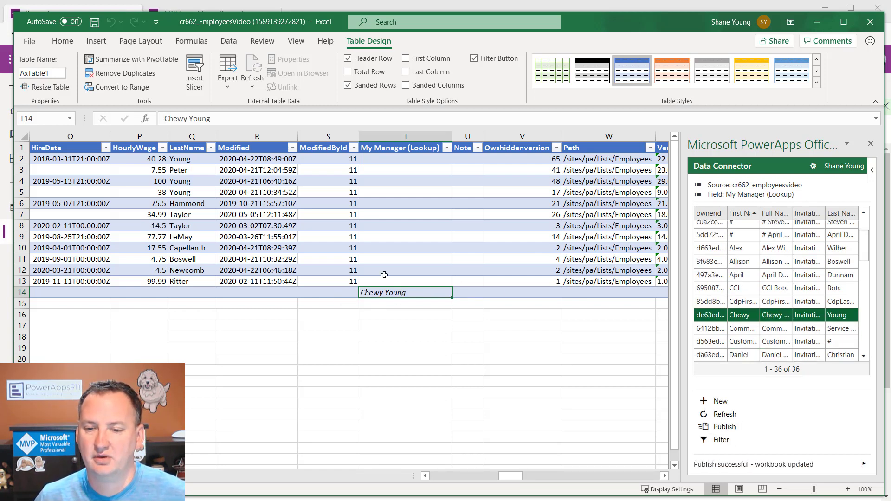
- Copy the My Manager value from row 14 into cell T2
click(411, 284)
click(409, 292)
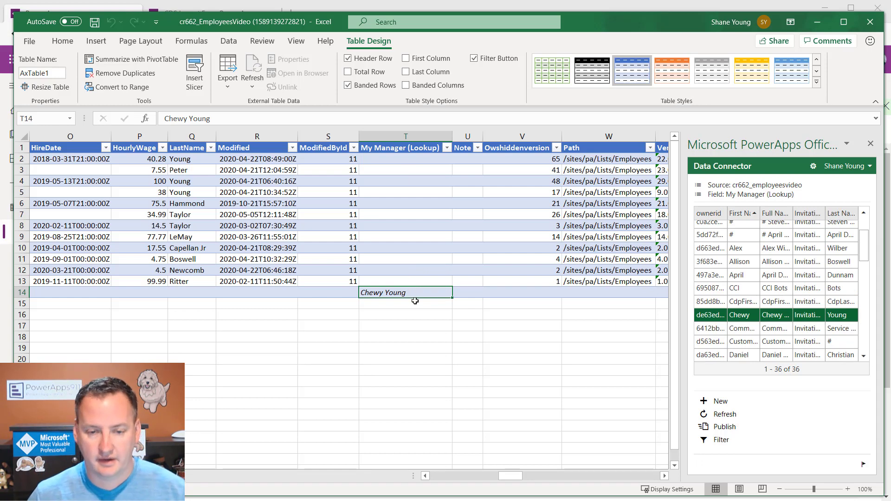
key(ctrl+c)
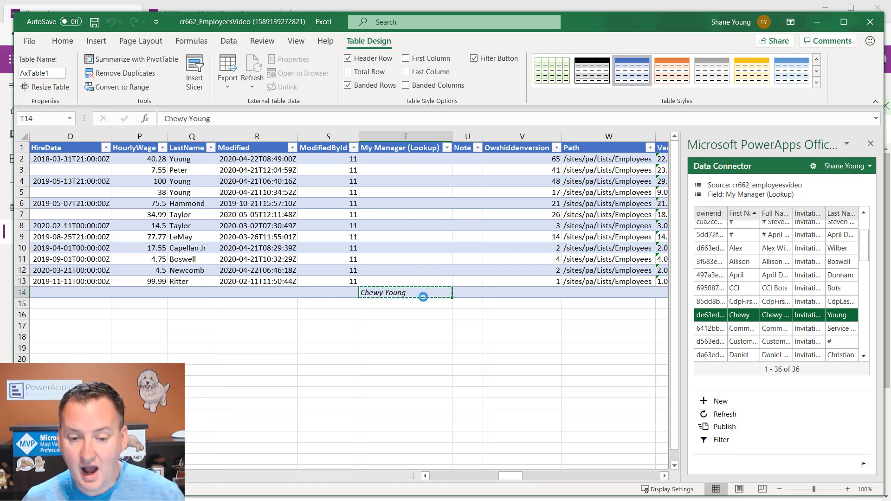
click(393, 159)
key(ctrl+v)
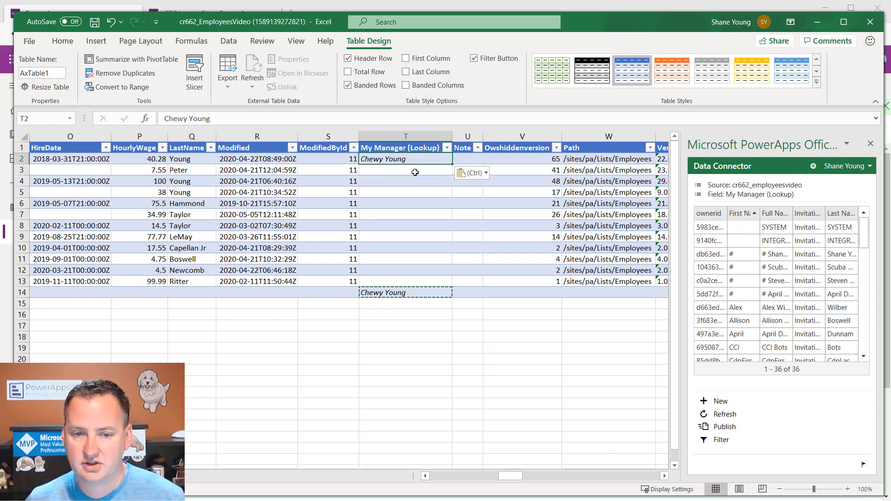
key(Down)
click(431, 160)
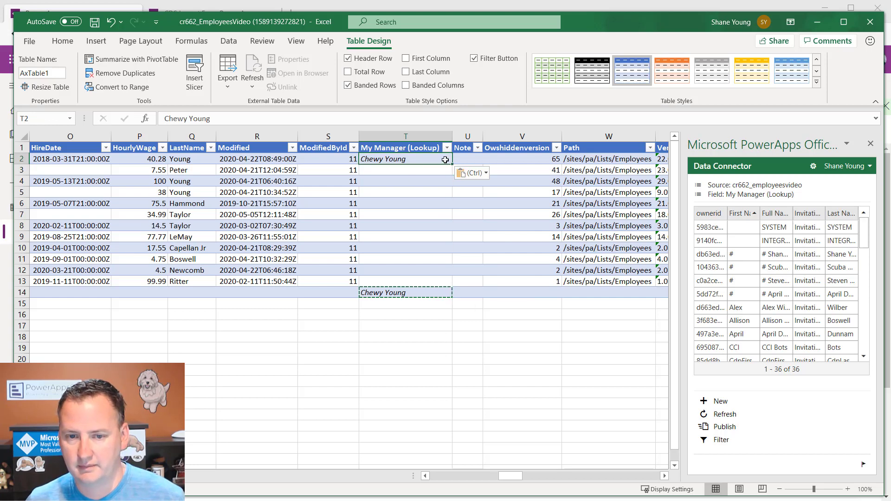
- Fill the My Manager (Lookup) value from T2 down through T13 and refresh the data source
drag(451, 167, 452, 283)
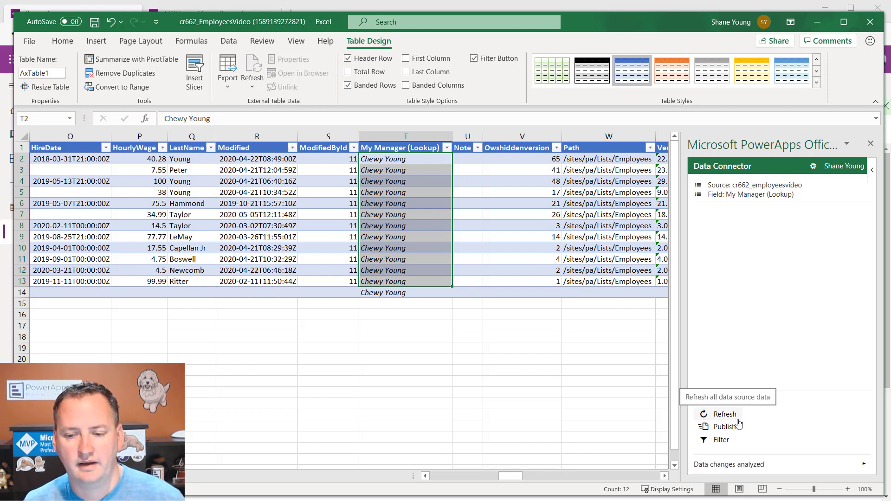
click(734, 417)
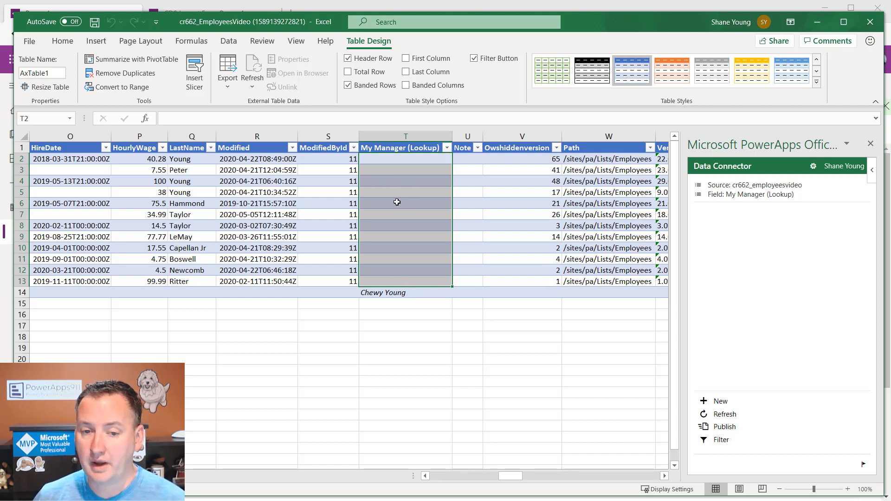
click(398, 161)
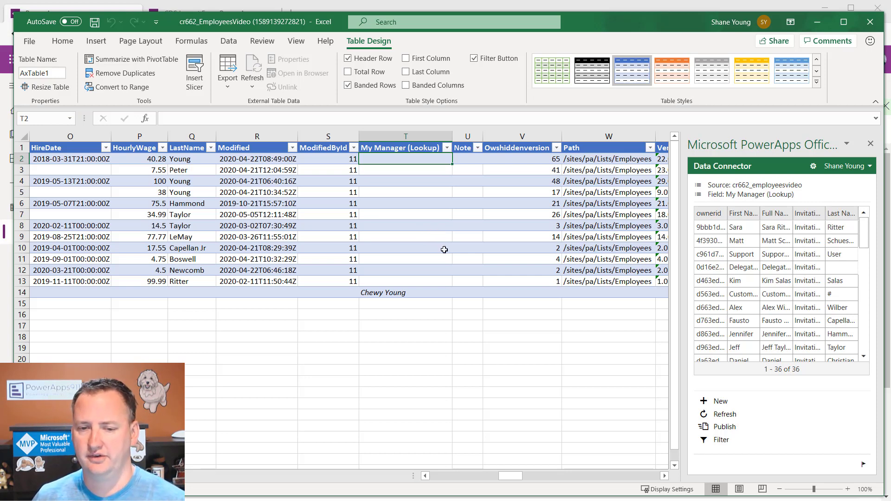
- Copy the My Manager ID from AR14 into AR2 and fill it down through AR13
click(411, 291)
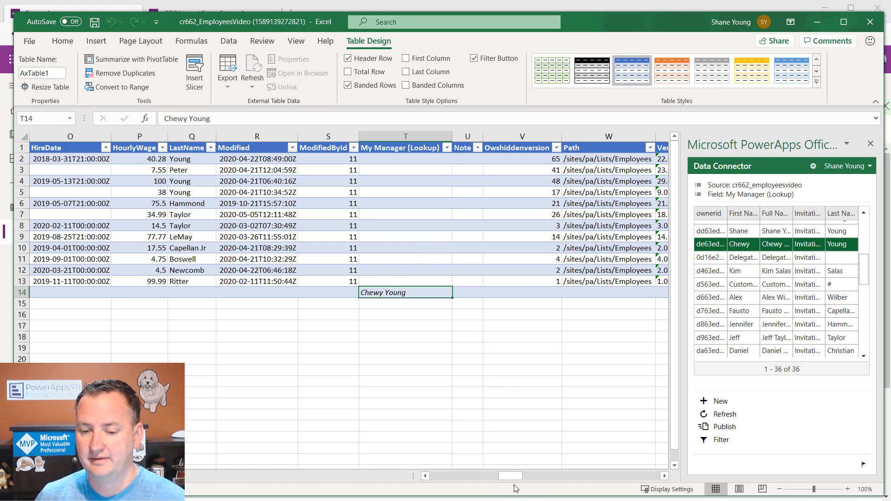
drag(508, 478, 649, 478)
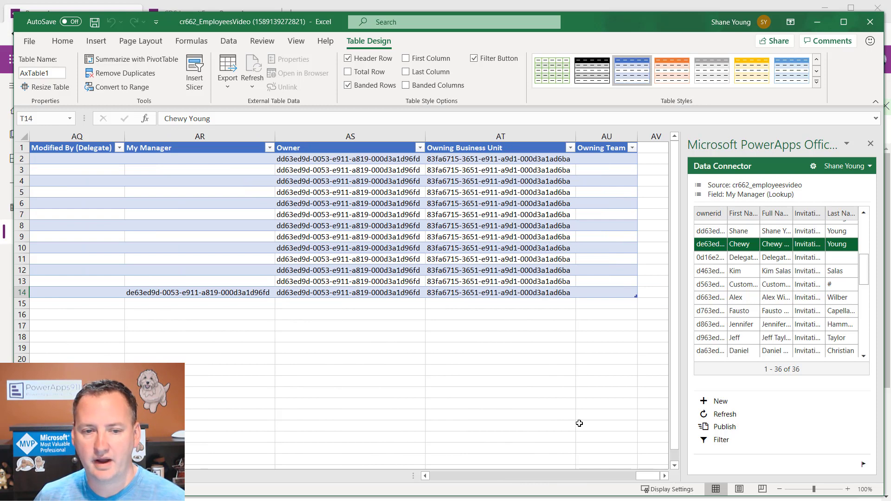
click(179, 293)
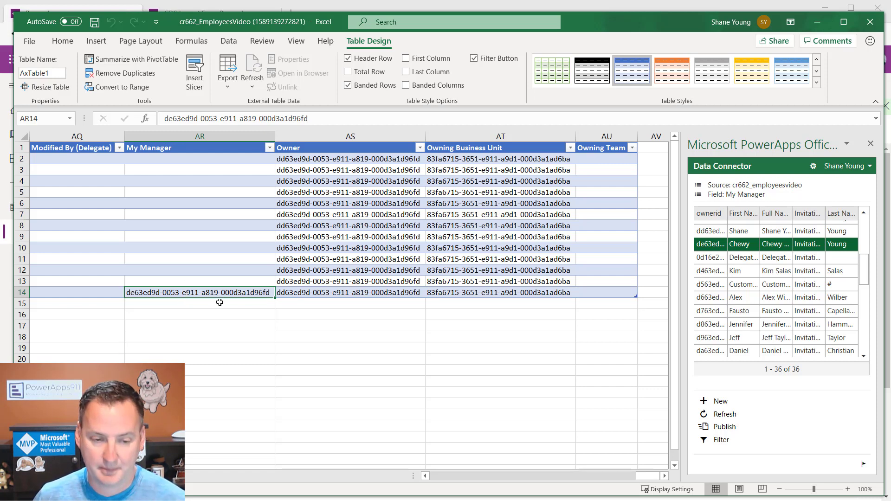
key(ctrl+c)
click(191, 158)
key(ctrl+v)
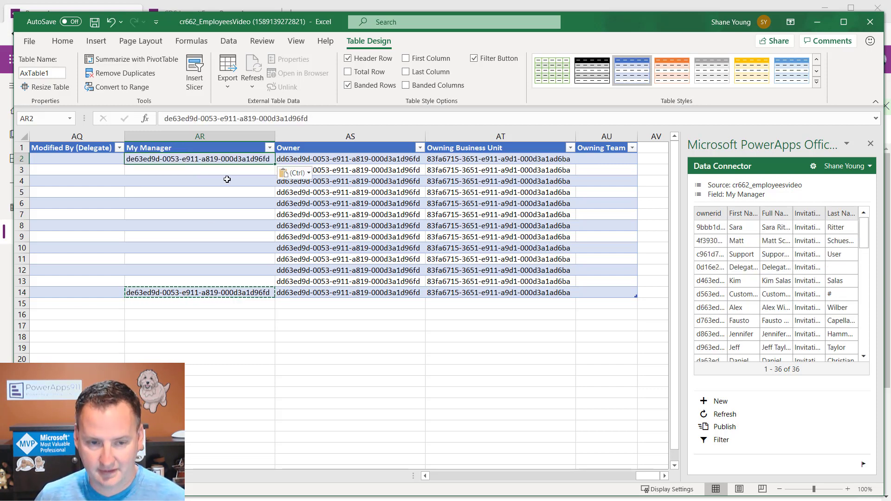
drag(274, 164, 276, 288)
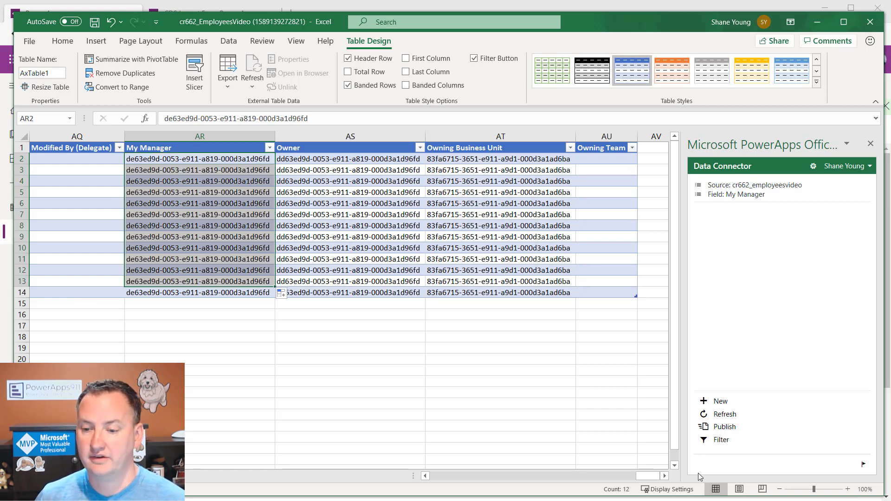
- Publish the filled manager IDs, refresh the data and check the My Manager (Lookup) column
click(726, 427)
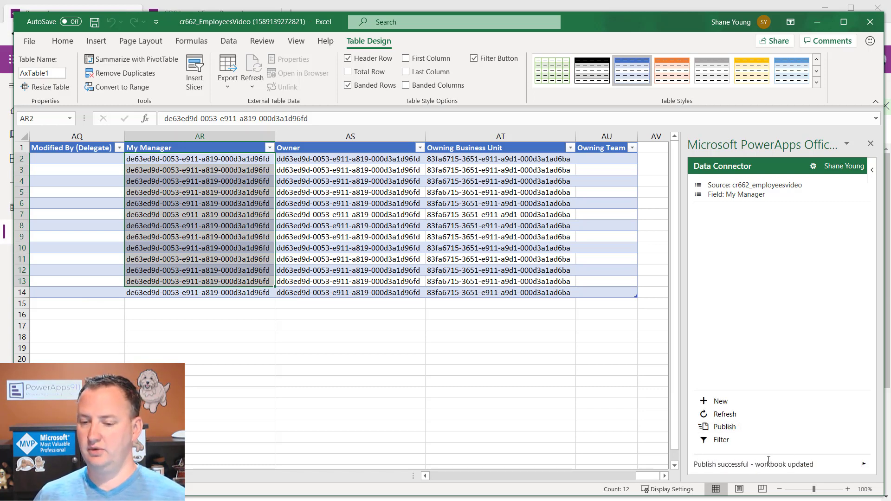
click(732, 417)
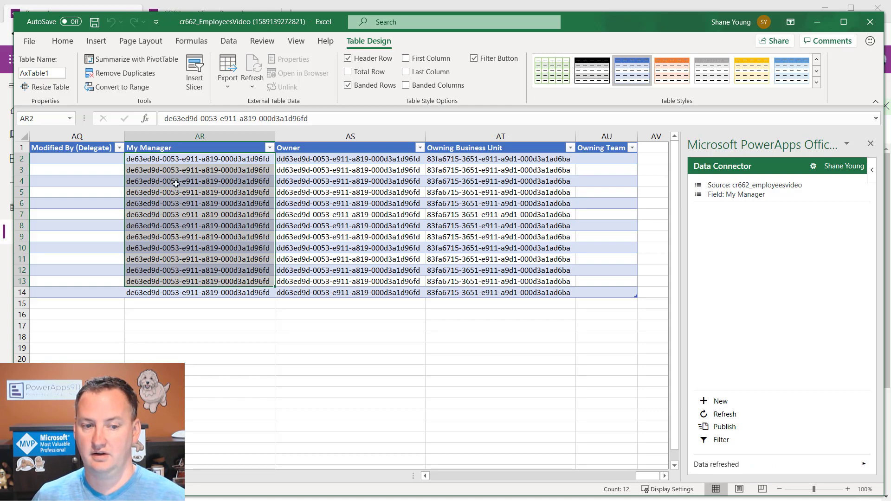
click(457, 476)
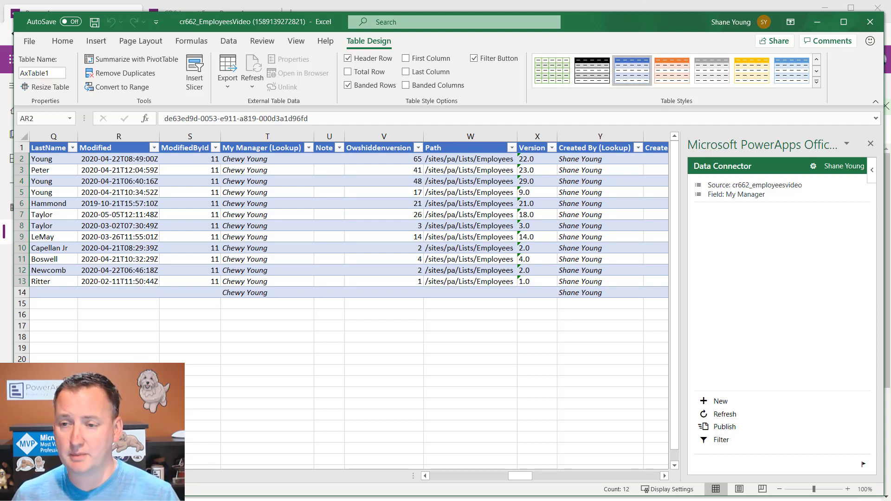
- Switch to Power Apps in the browser, review the automatic refresh options of the Project3 dataflow, and cancel the settings
click(817, 22)
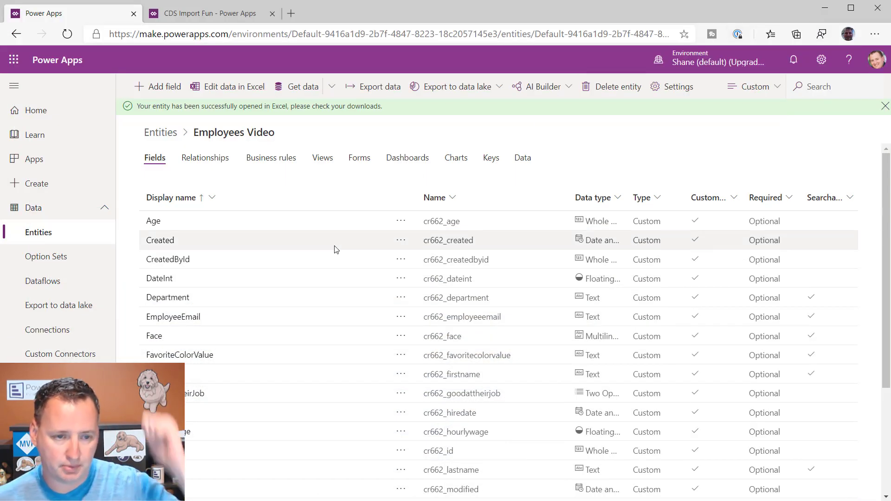
click(43, 288)
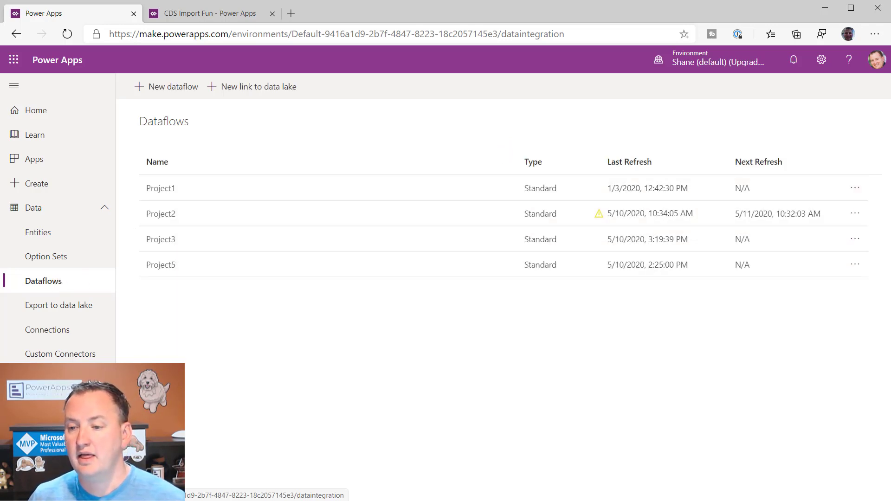
click(854, 240)
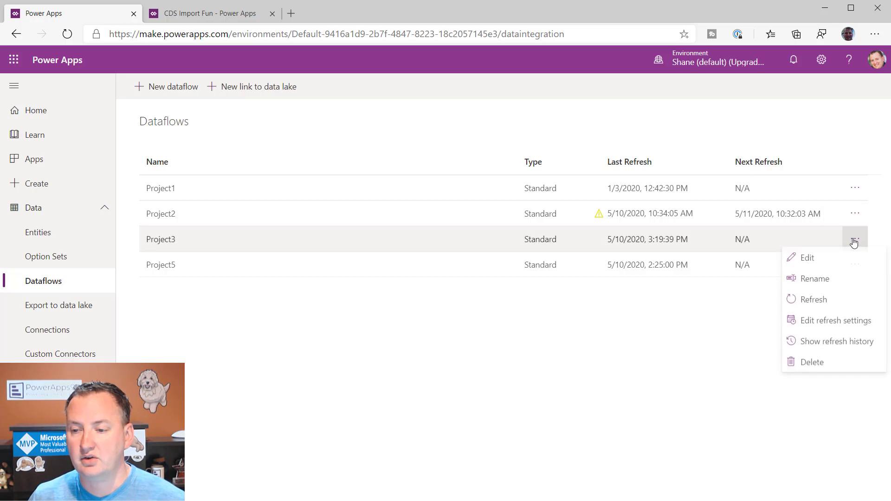
click(834, 322)
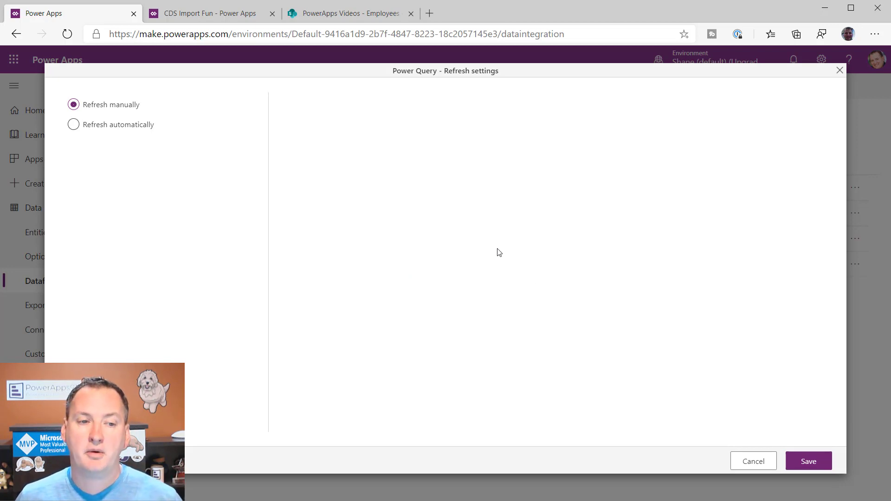
click(138, 125)
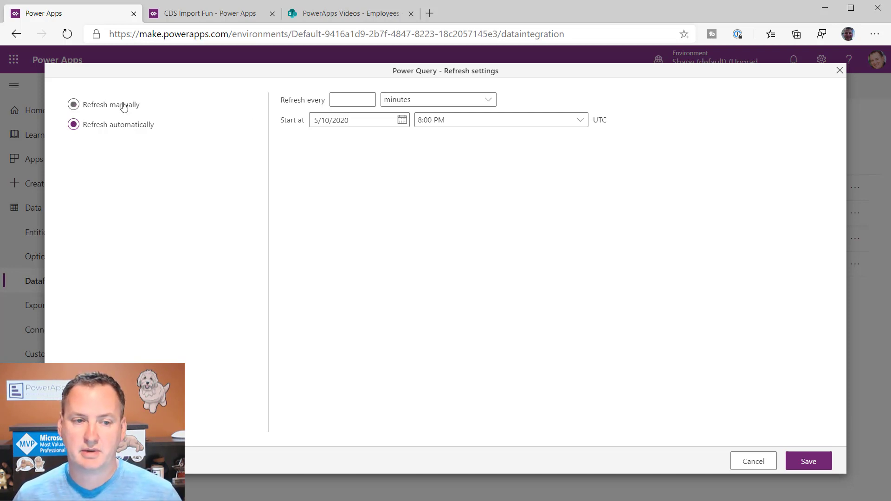
click(753, 461)
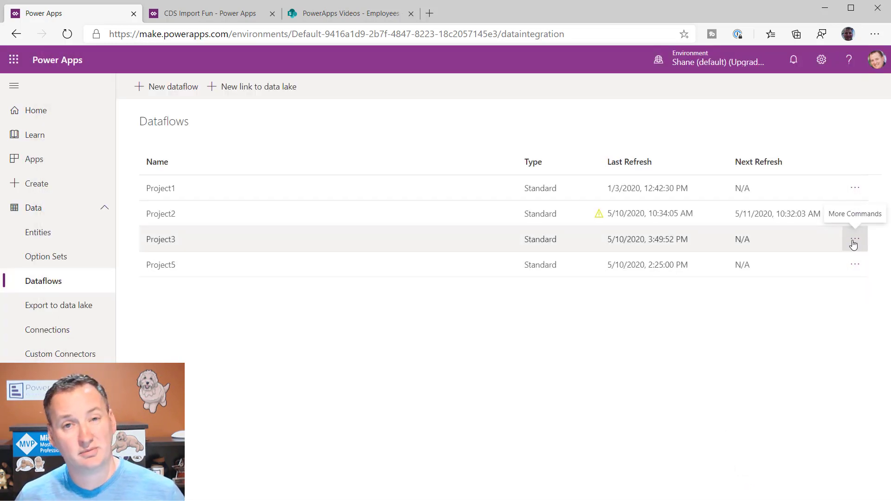
- Switch to the SharePoint Employees list and save a new item titled "Video Add"
click(853, 242)
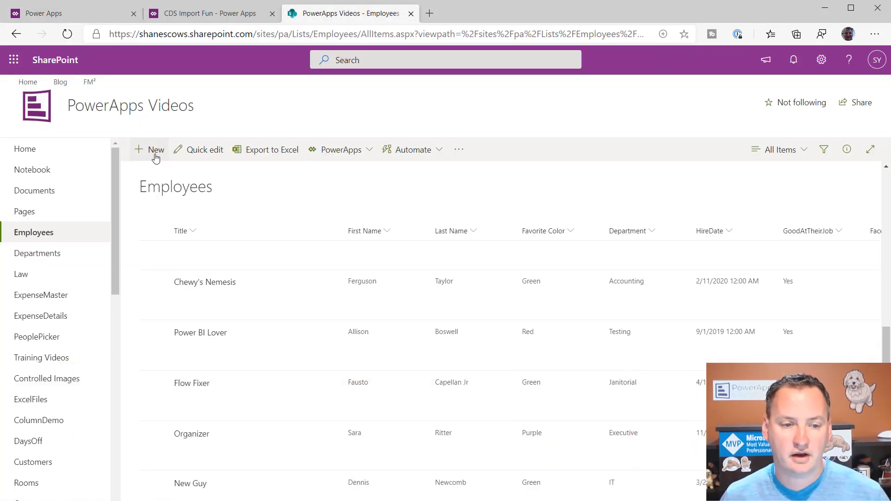
click(156, 159)
click(700, 274)
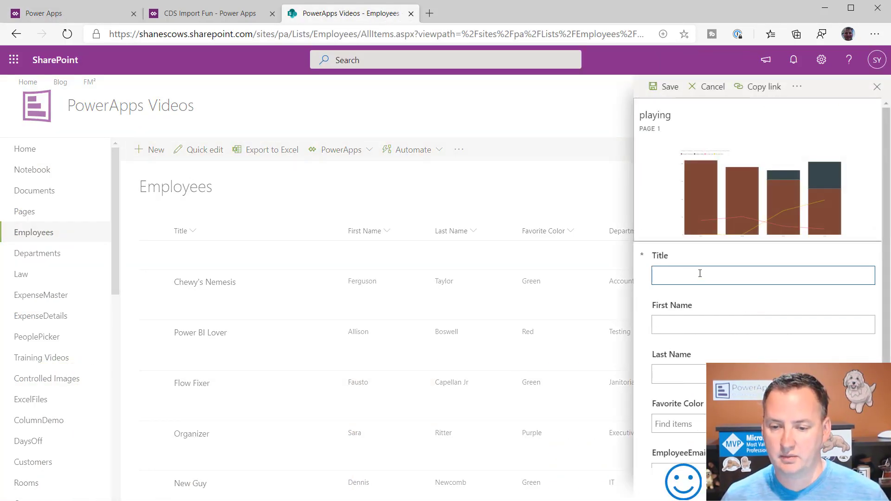
text(Video Add)
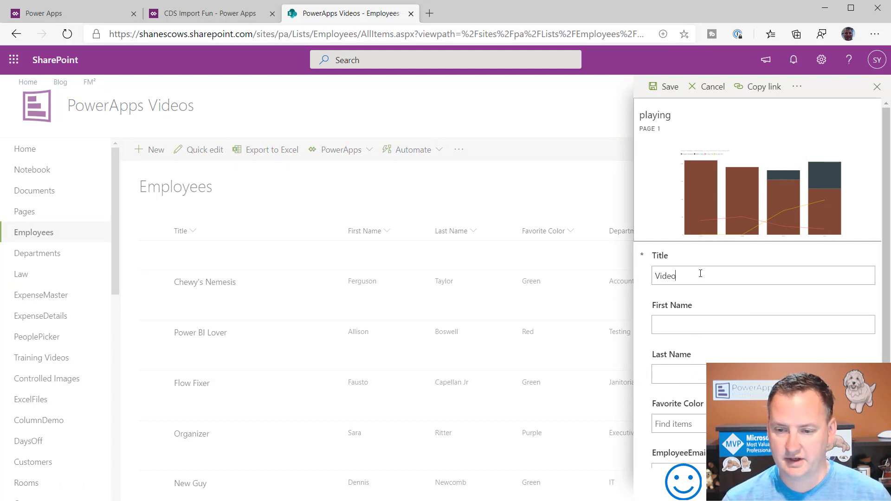
click(668, 86)
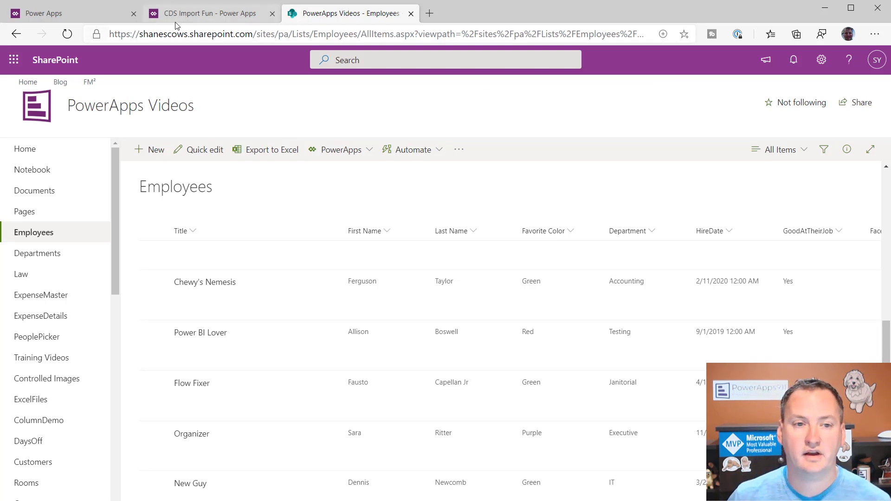
- Return to the Power Apps dataflows, refresh Project3 and show its refresh history
click(100, 18)
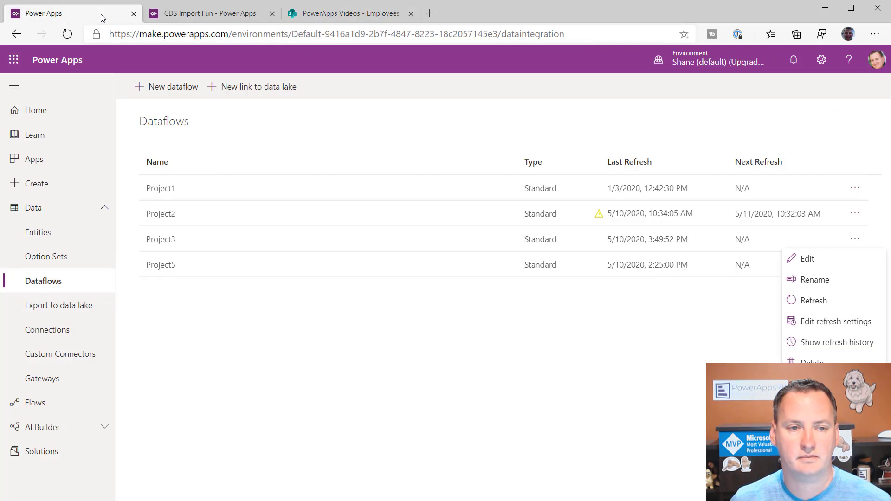
click(813, 301)
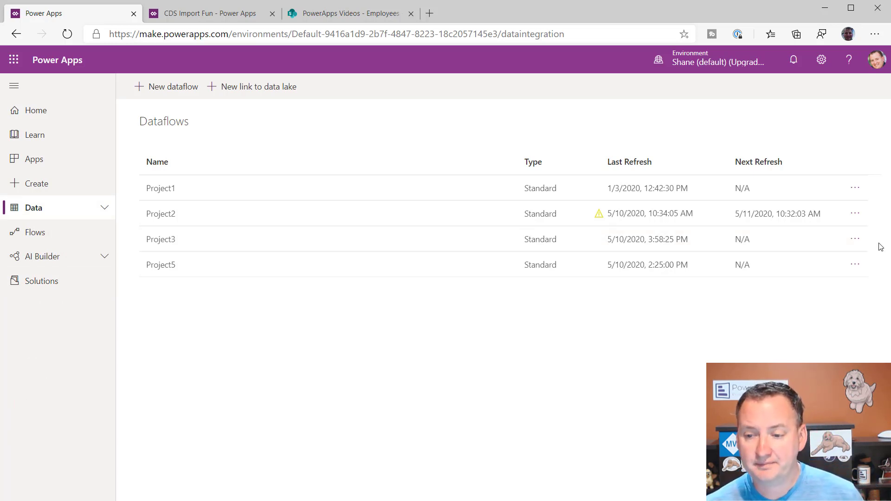
click(854, 239)
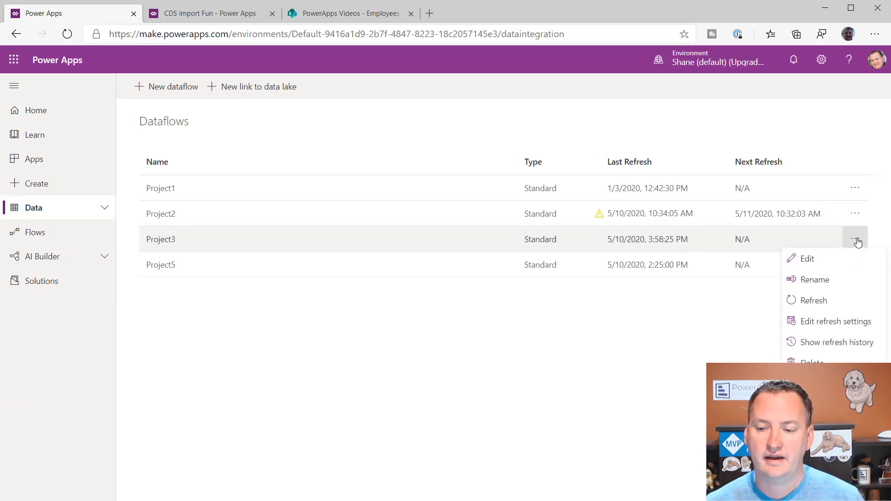
click(840, 344)
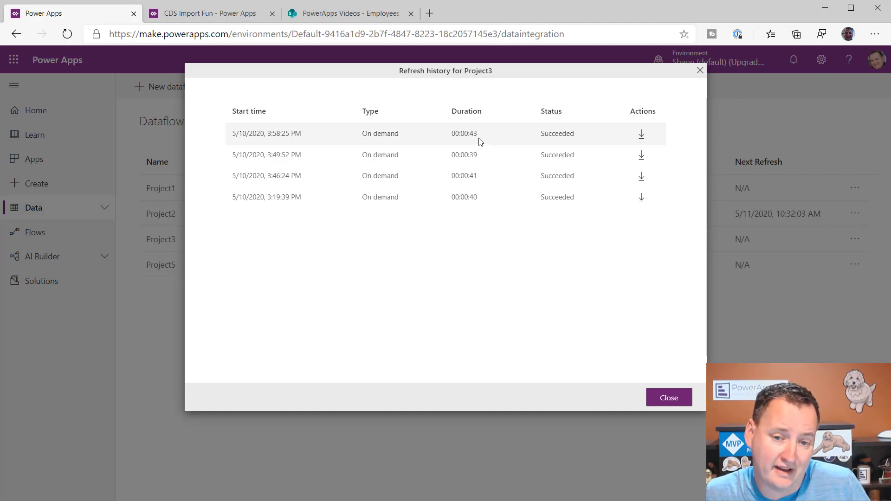
- Download the log of Project3's latest refresh, review its counts in Excel and return to the browser
click(642, 135)
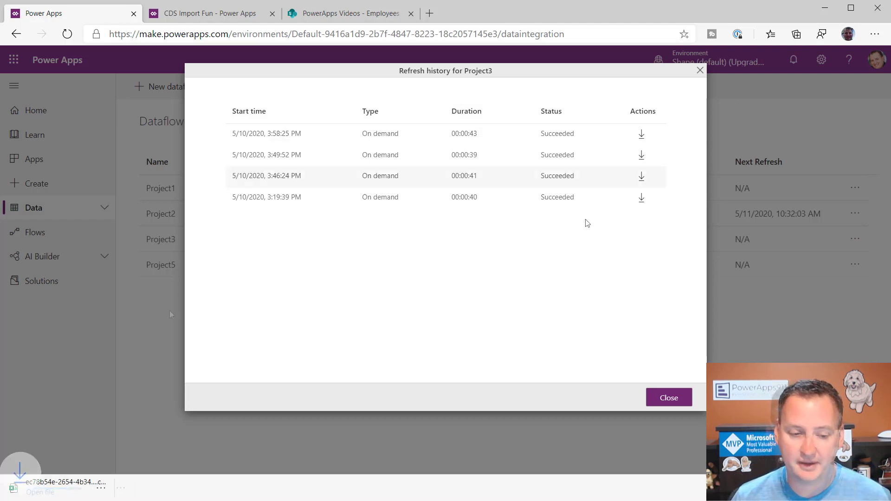
click(40, 492)
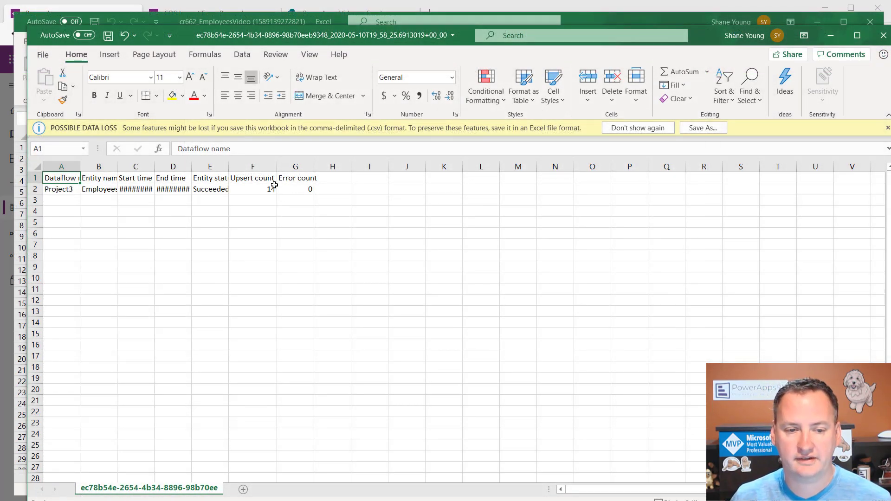
click(833, 36)
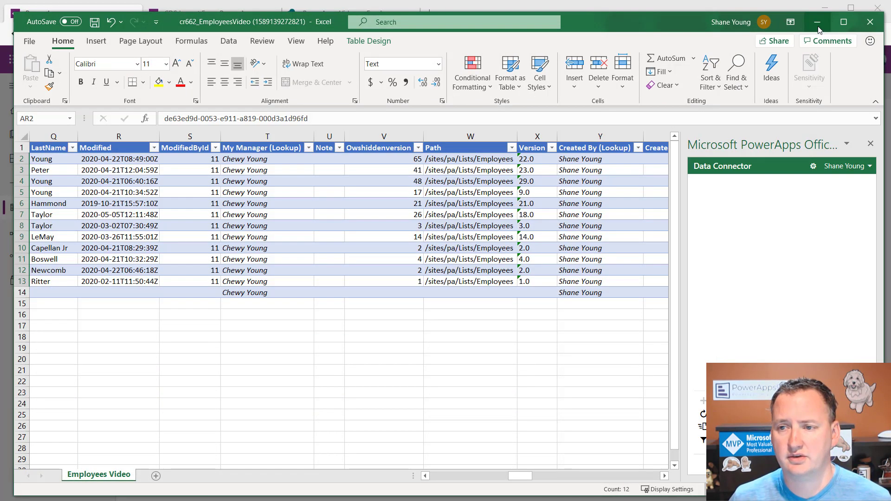
click(818, 27)
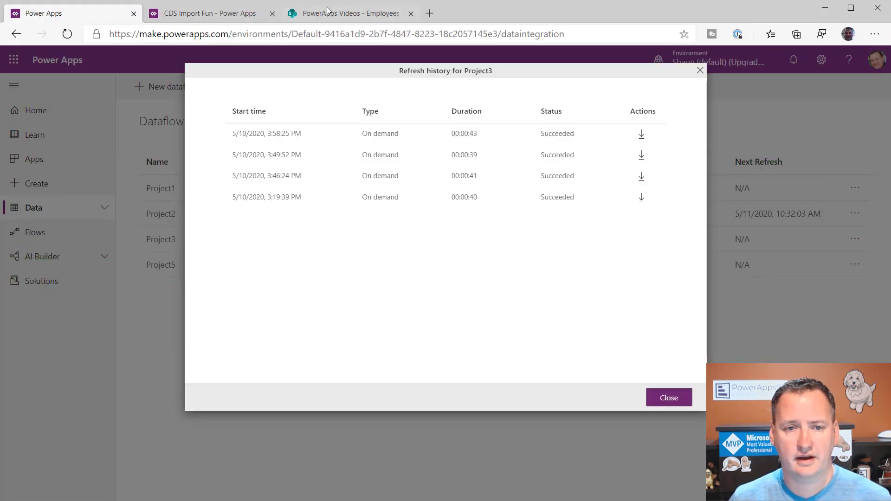
- Refresh the Employees Videos data source in the CDS Import Fun app and preview the gallery to look for the Video Add record
click(223, 18)
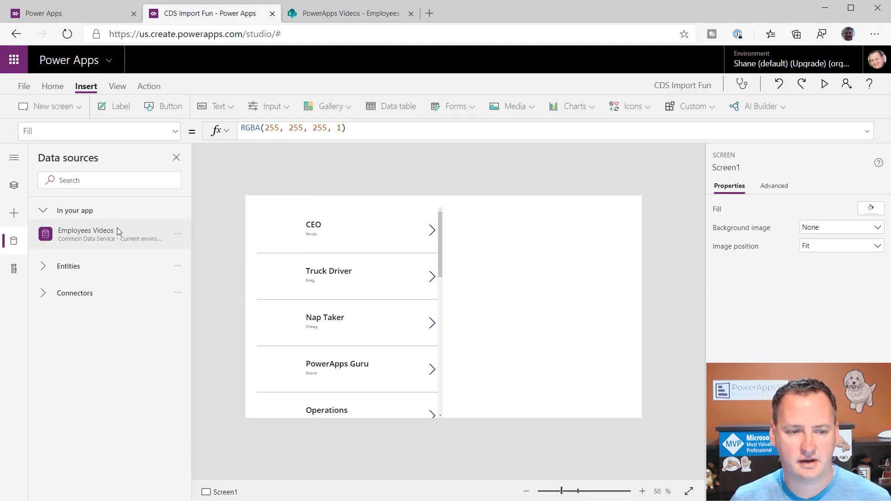
mouse_move(117, 231)
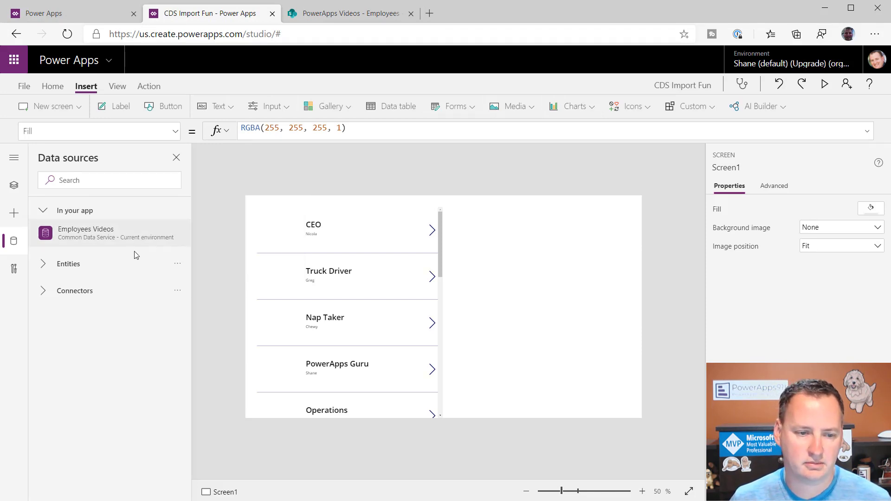
click(177, 236)
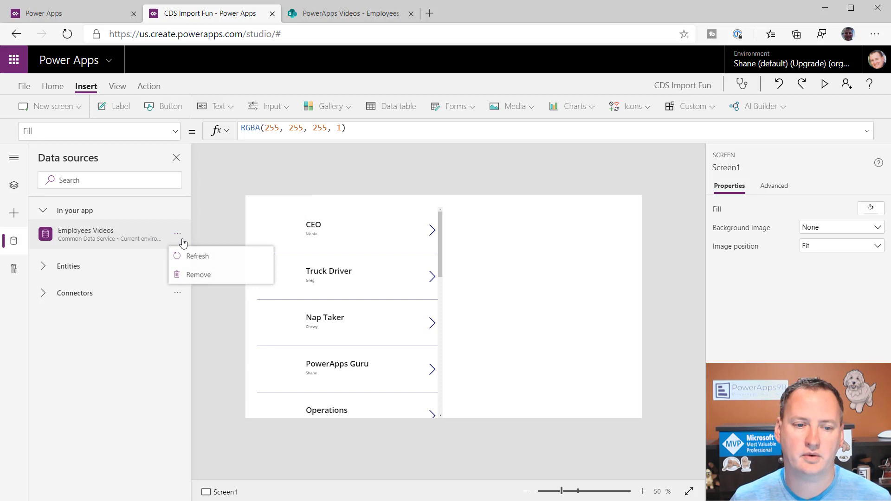
click(204, 258)
click(824, 84)
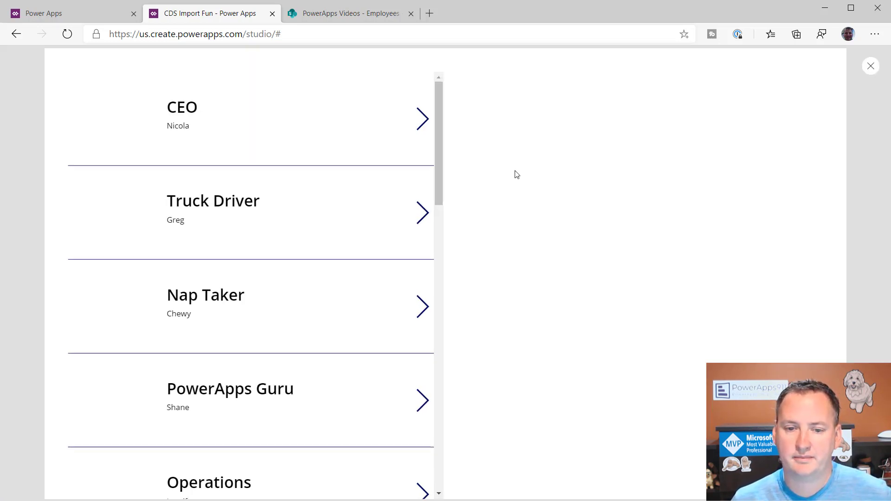
scroll(344, 205, down, 20)
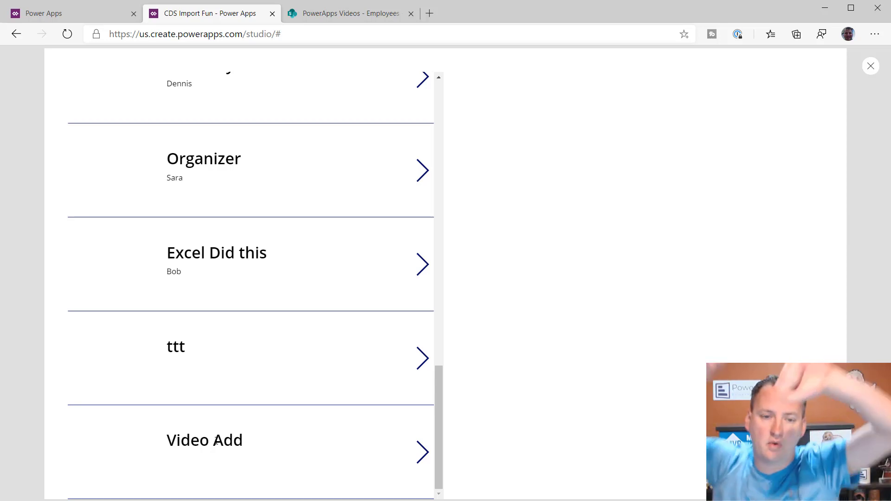
scroll(277, 350, up, 20)
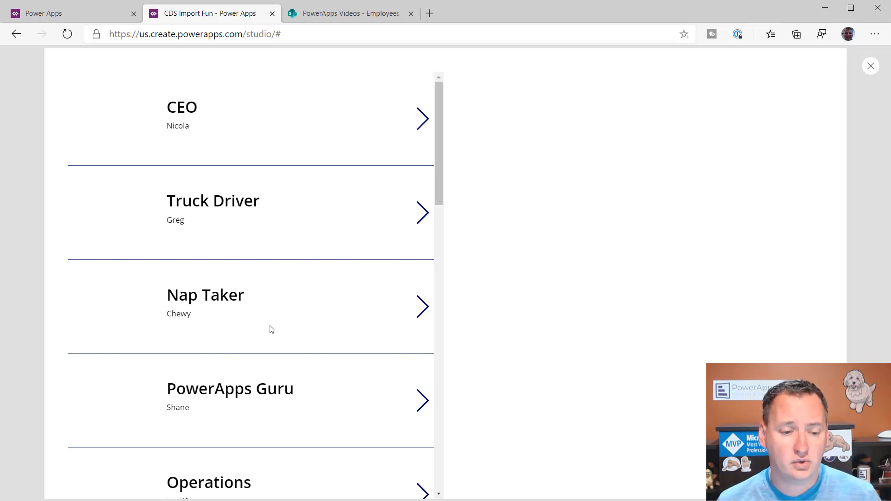
- Look through the previewed gallery down to its last records and close the app preview
scroll(271, 328, down, 15)
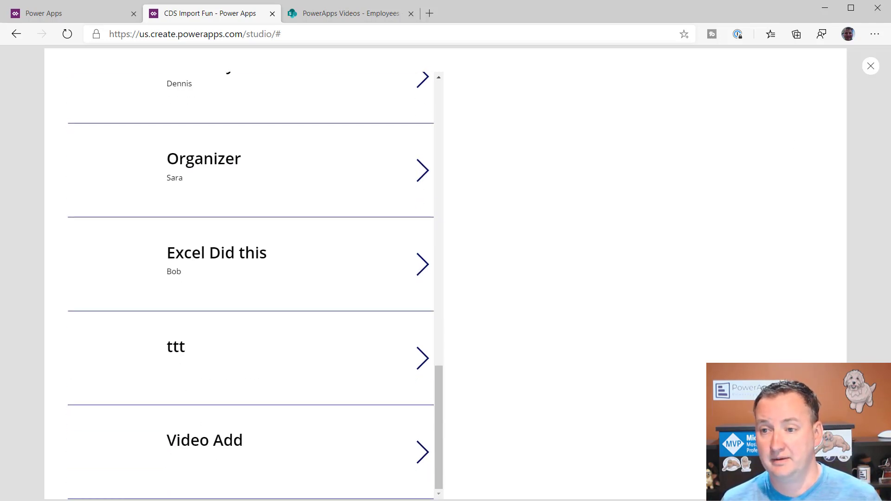
click(870, 66)
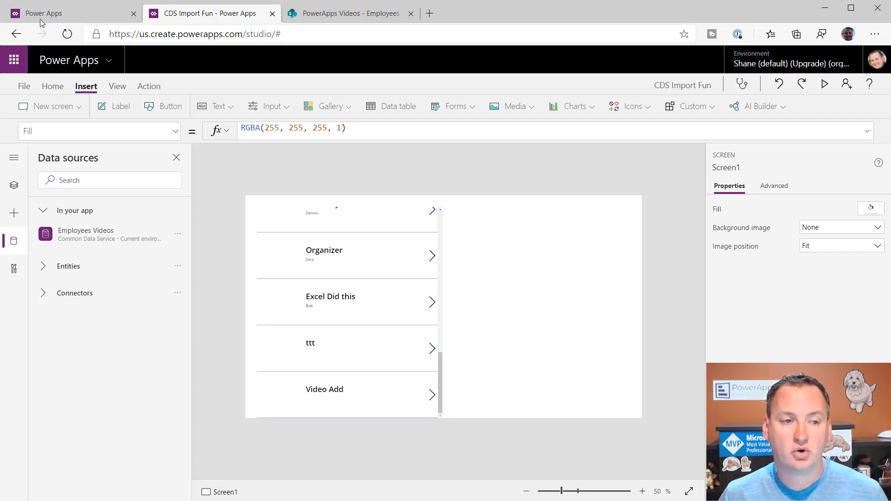
- Review the field list of the Employees Video entity in the Power Apps portal and return to the CDS Import Fun app
click(80, 15)
click(670, 399)
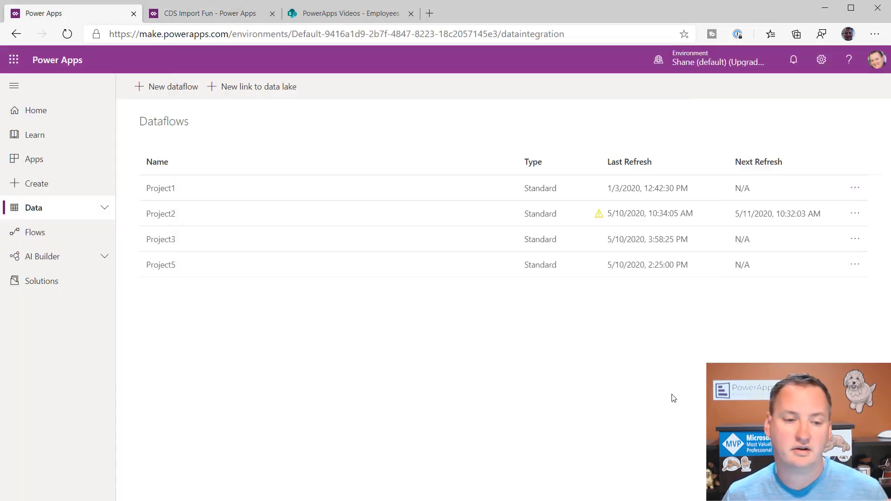
click(85, 209)
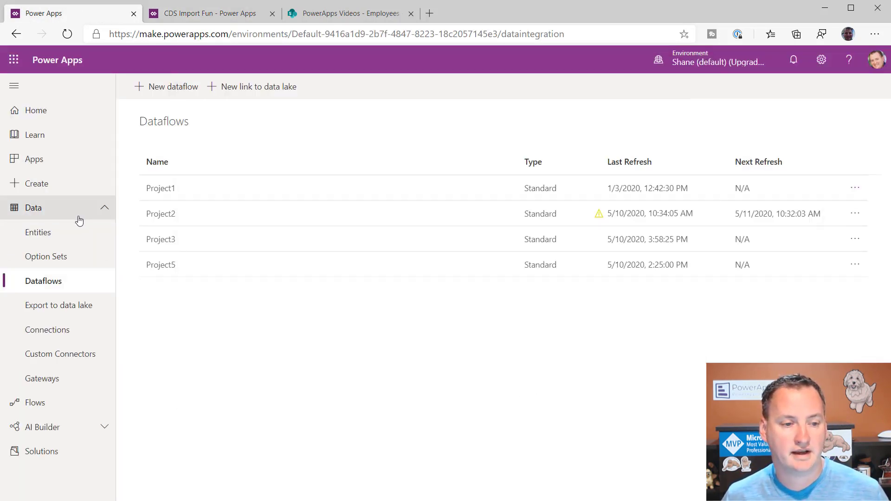
click(46, 233)
scroll(219, 333, down, 5)
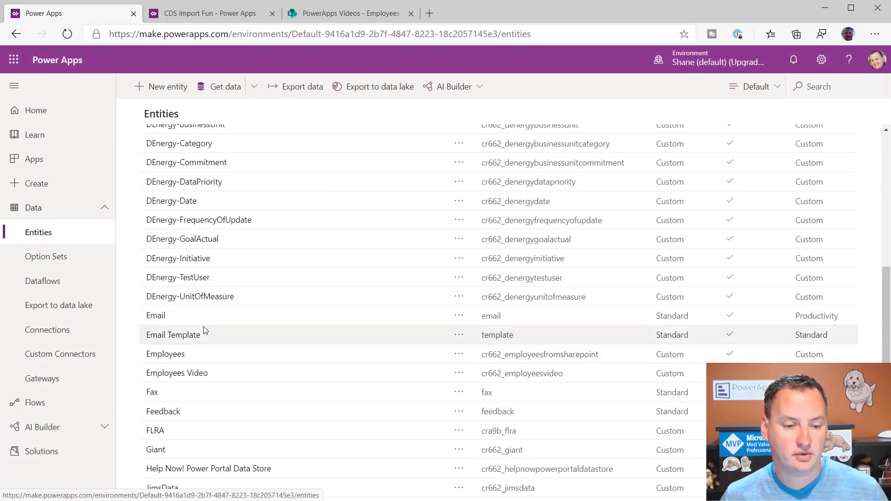
click(185, 375)
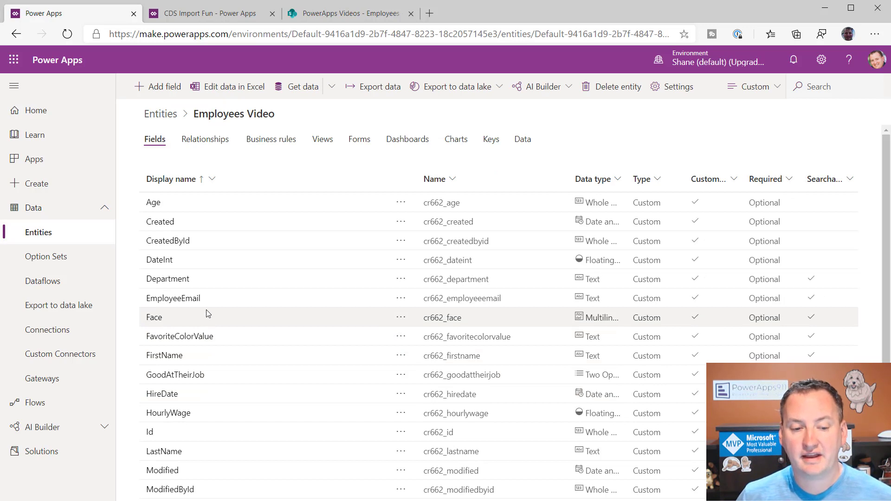
scroll(197, 323, down, 1)
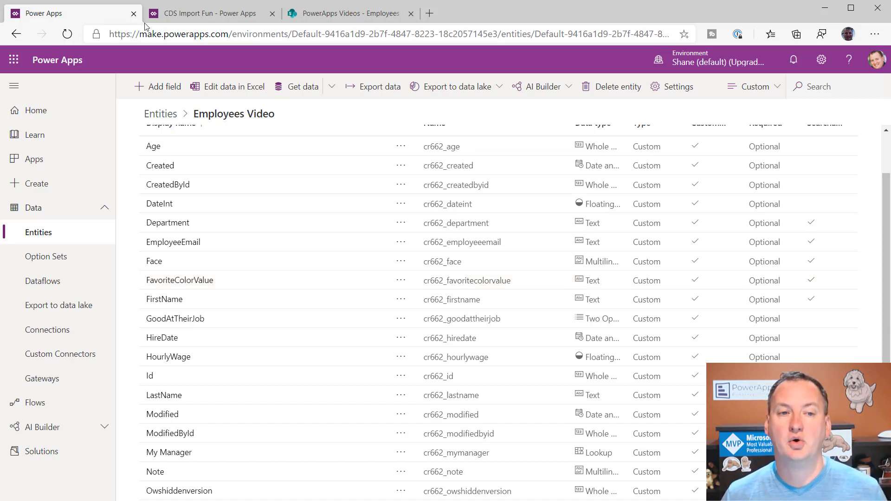
click(201, 18)
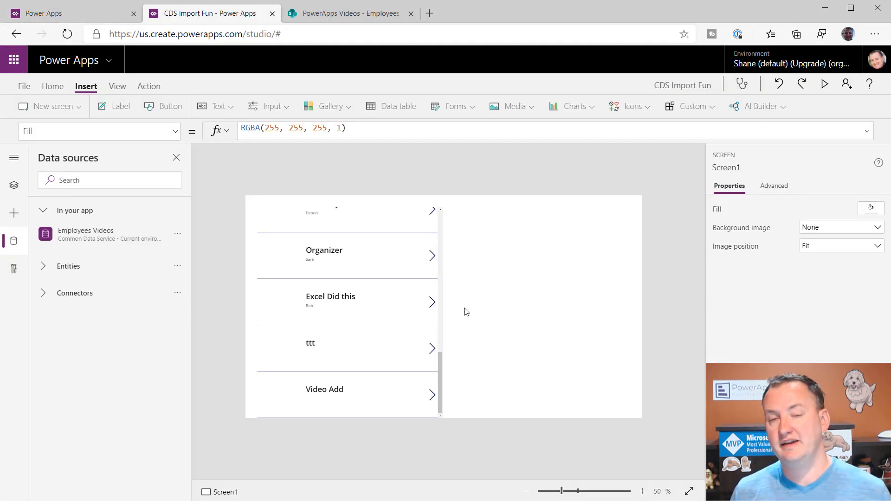